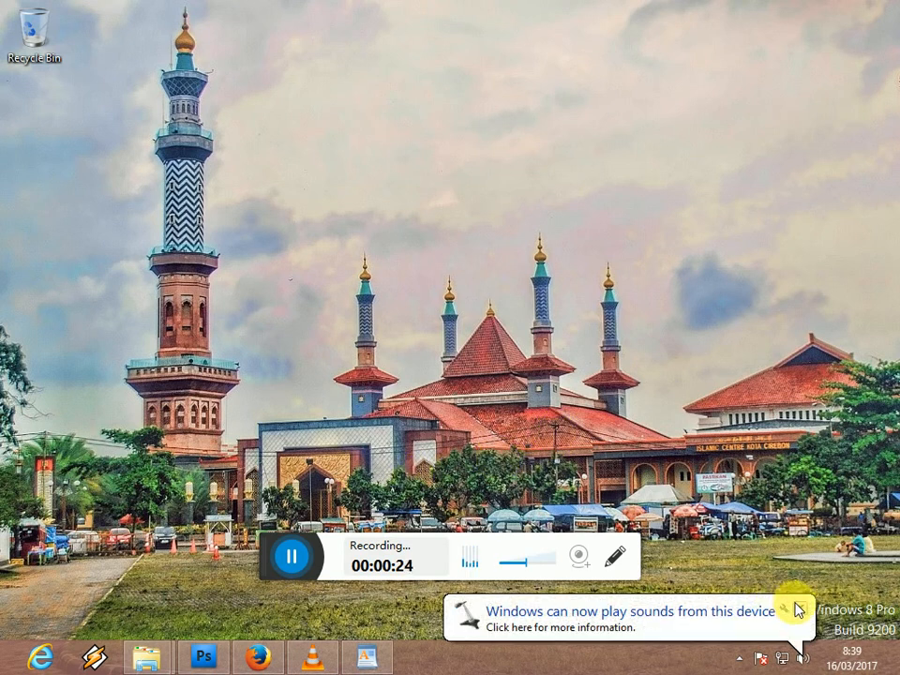
- Show the WordPad note and highlight the words Like, Subscribe and shared in turn
left_click(367, 656)
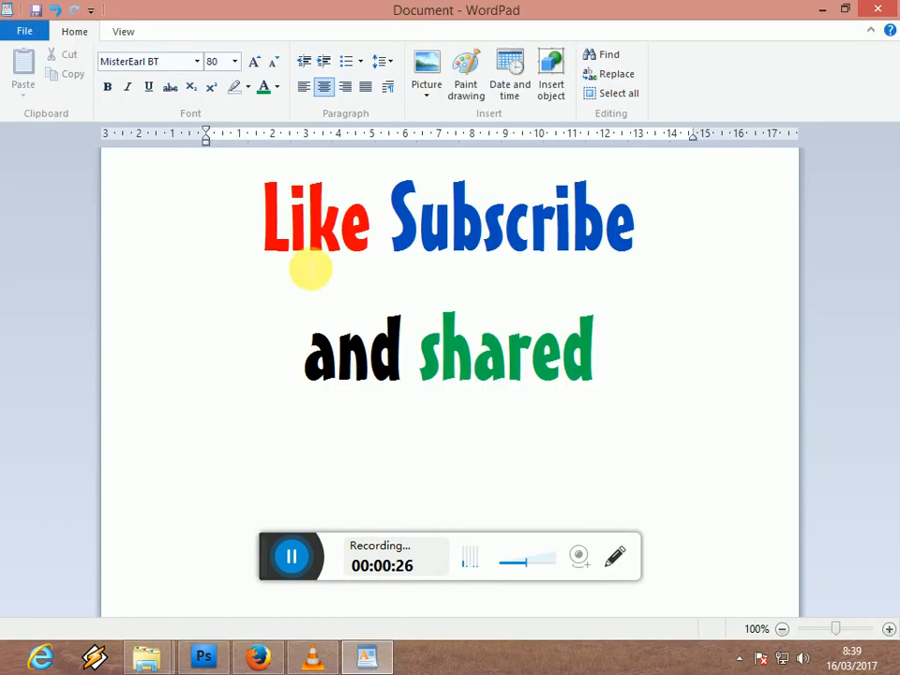
left_click_drag(263, 230, 373, 230)
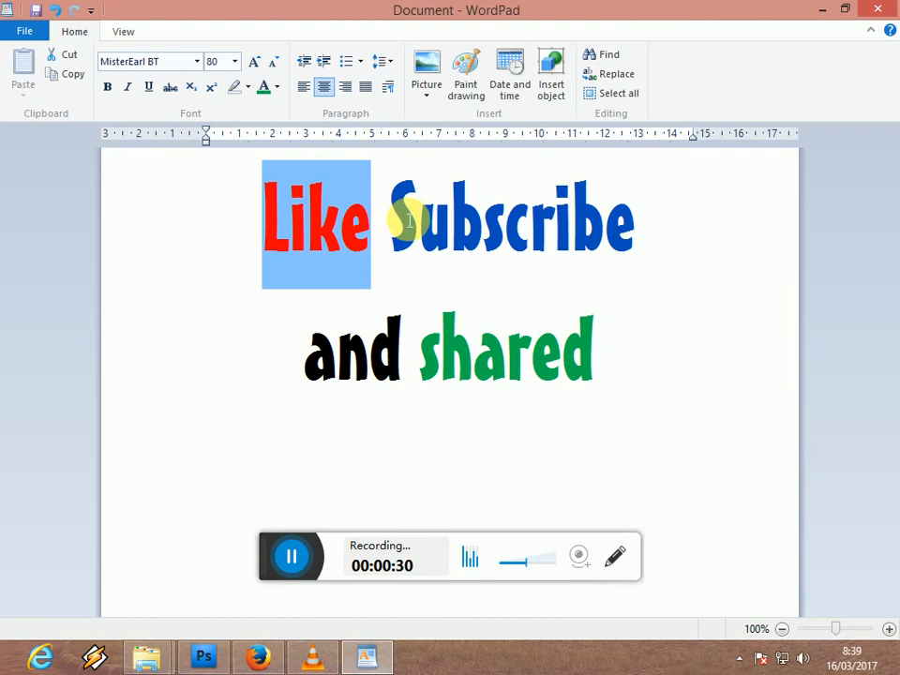
left_click_drag(402, 219, 627, 215)
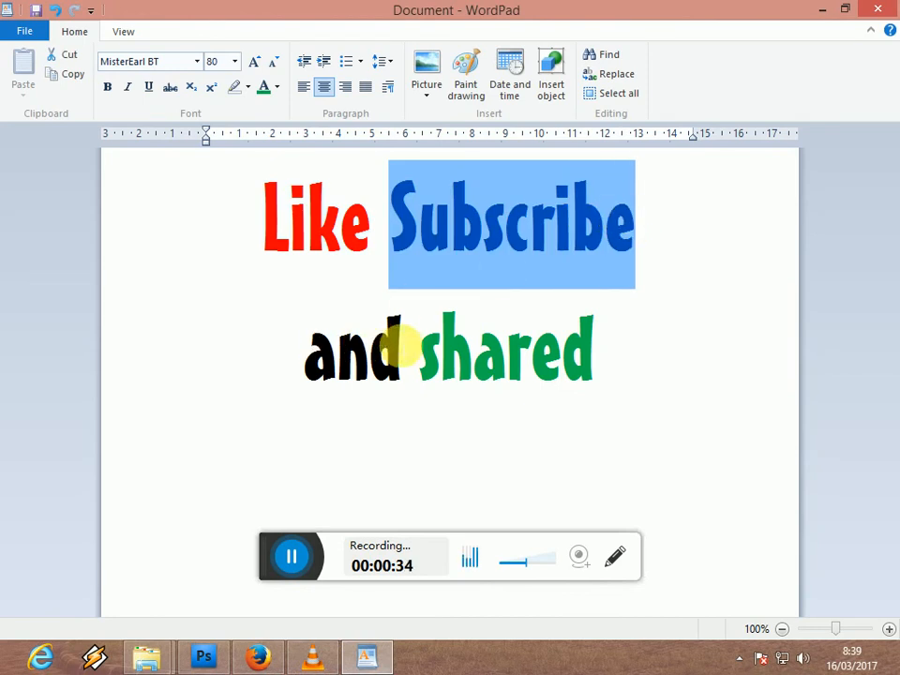
left_click_drag(437, 353, 579, 349)
left_click(579, 349)
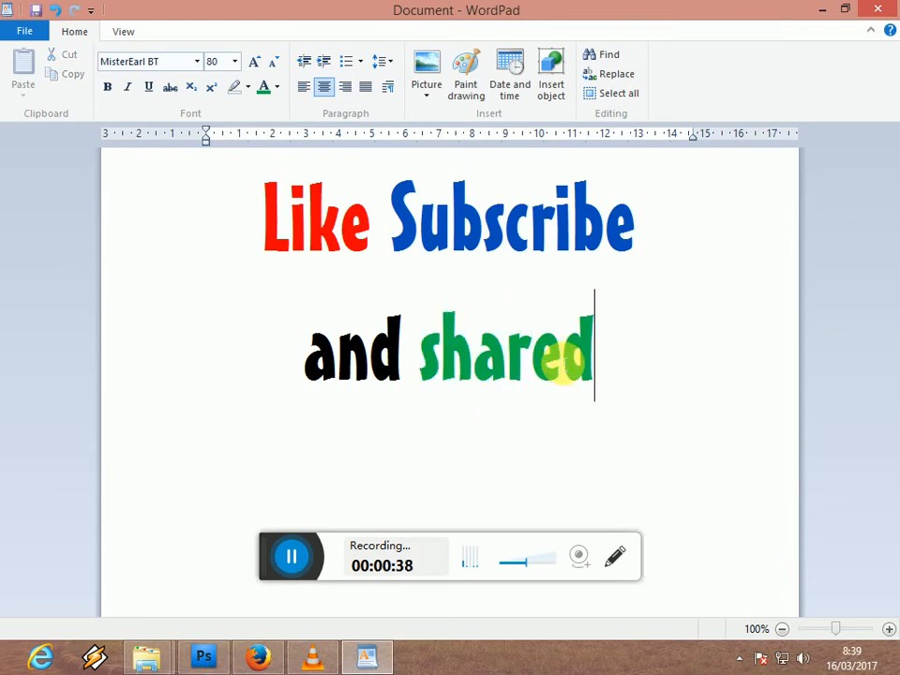
left_click(823, 9)
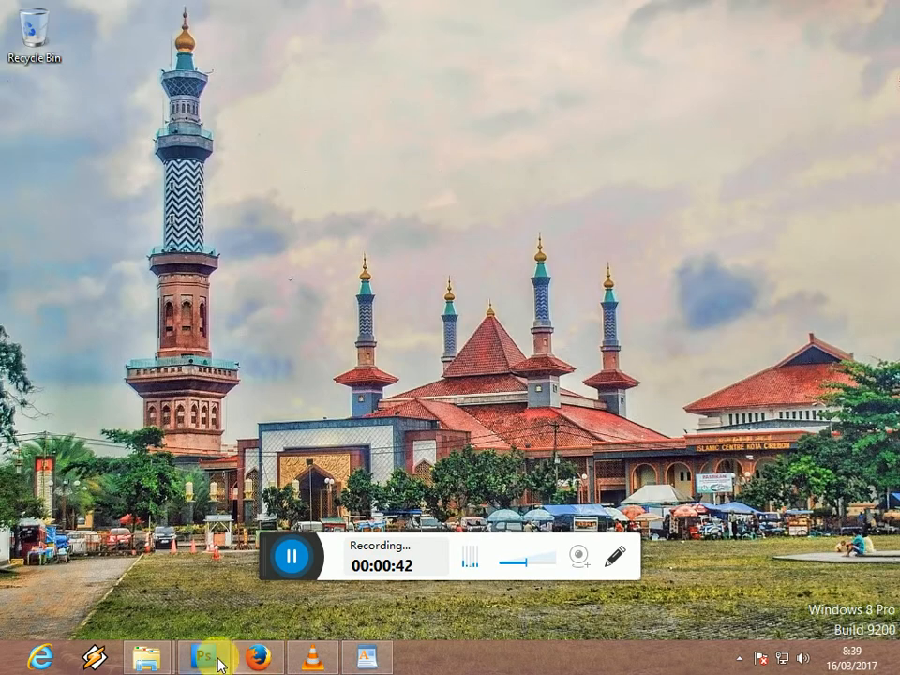
- Switch to Photoshop and open the photo DSC_0313 from the Videos library in it
mouse_move(211, 664)
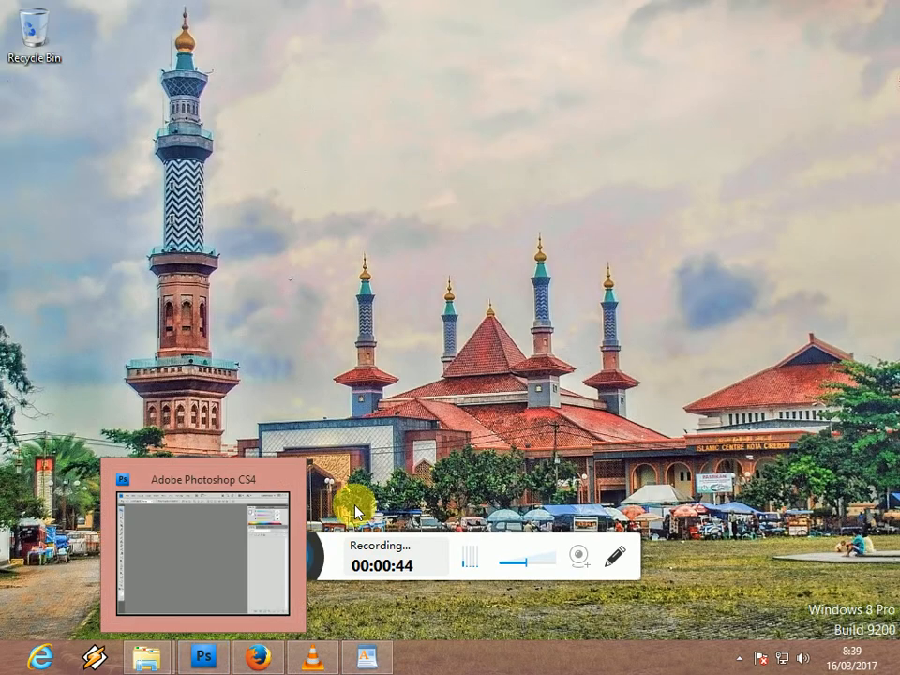
left_click(225, 668)
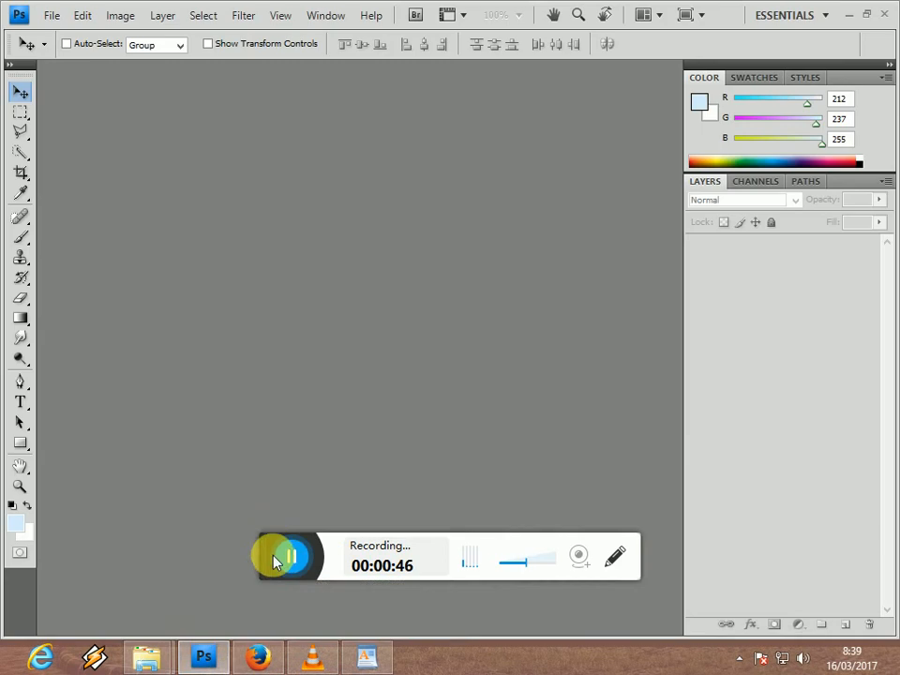
left_click_drag(273, 543, 432, 655)
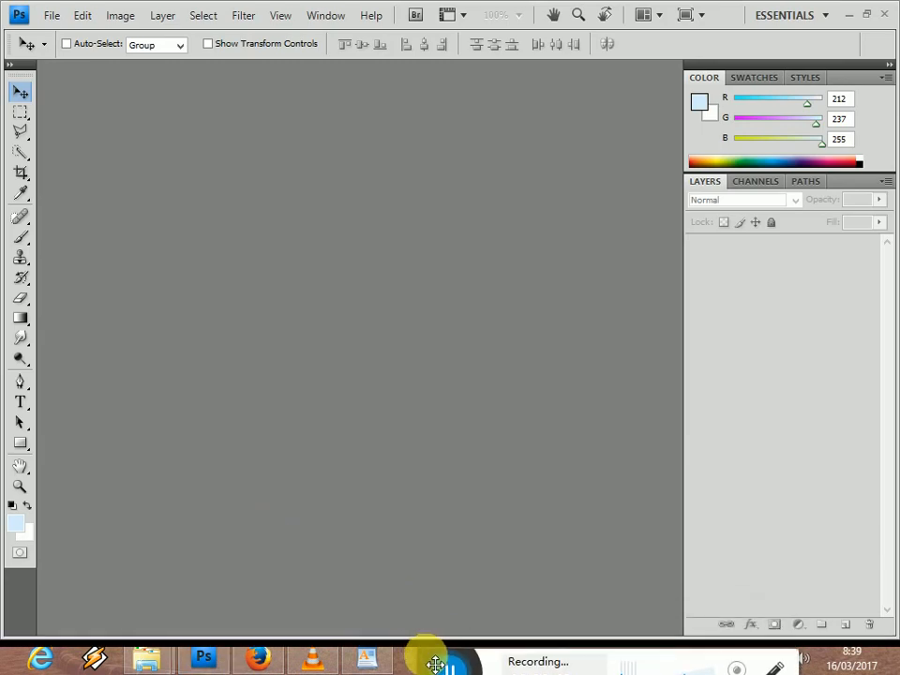
mouse_move(161, 651)
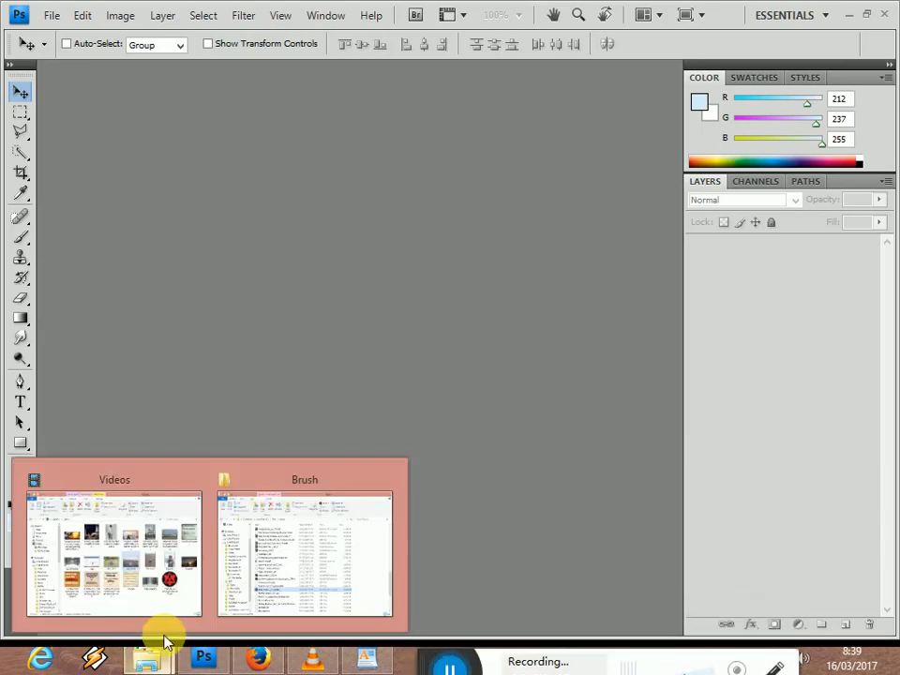
left_click(188, 555)
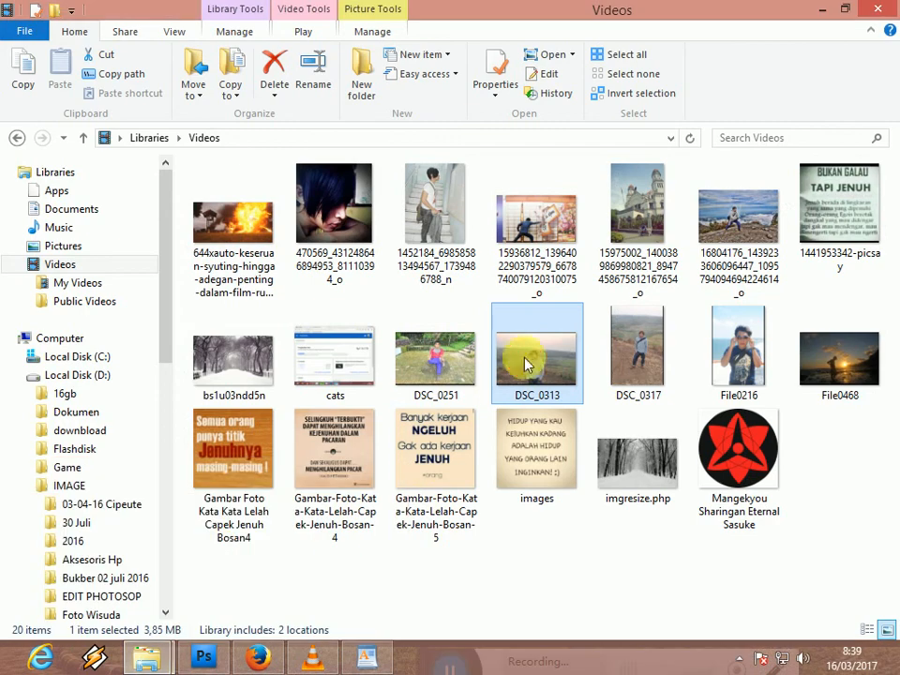
left_click_drag(402, 533, 342, 515)
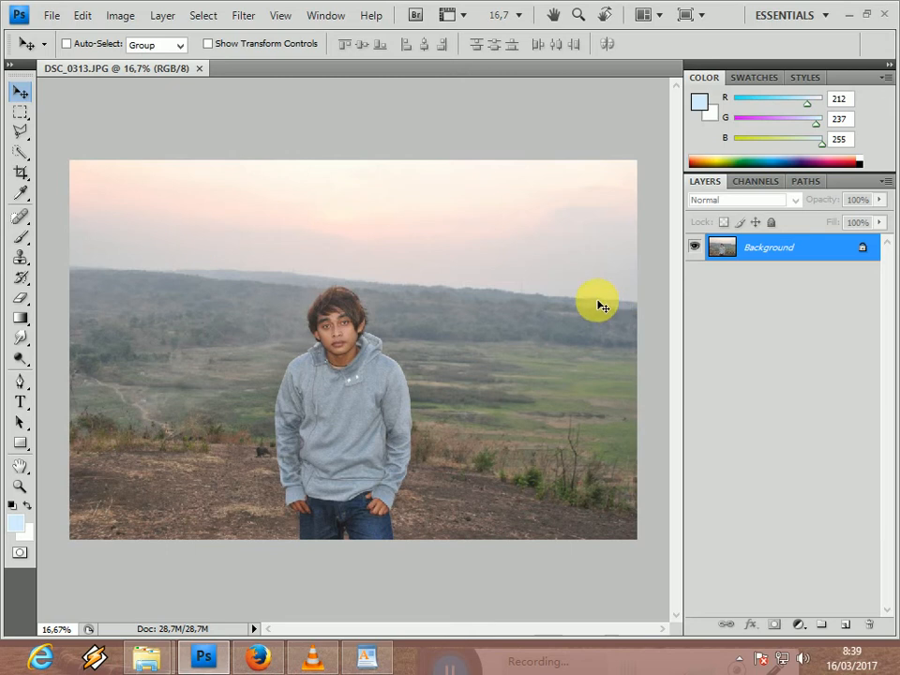
- Convert the Background into a layer named 1 and duplicate it, hiding the original
double_click(856, 259)
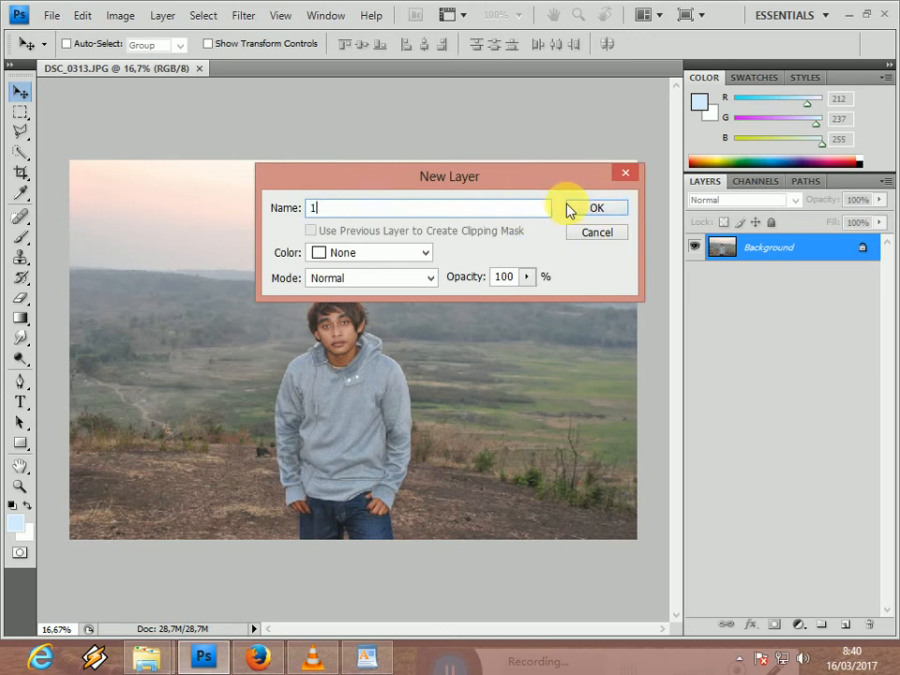
left_click(568, 207)
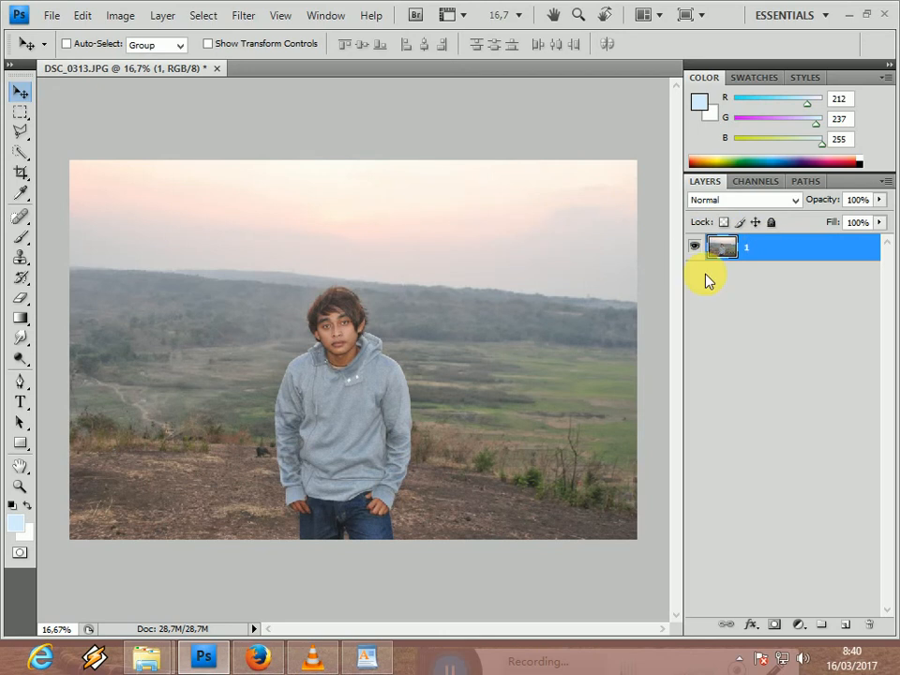
key("ctrl+j")
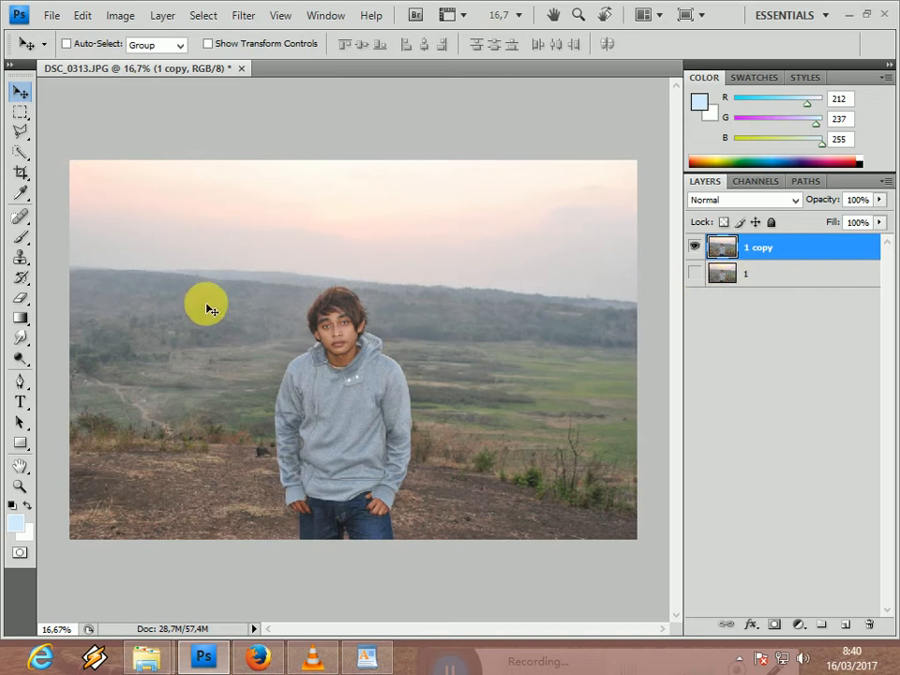
- Select the whole background around the man using the Quick Selection tool with a brush size of 700
left_click(23, 157)
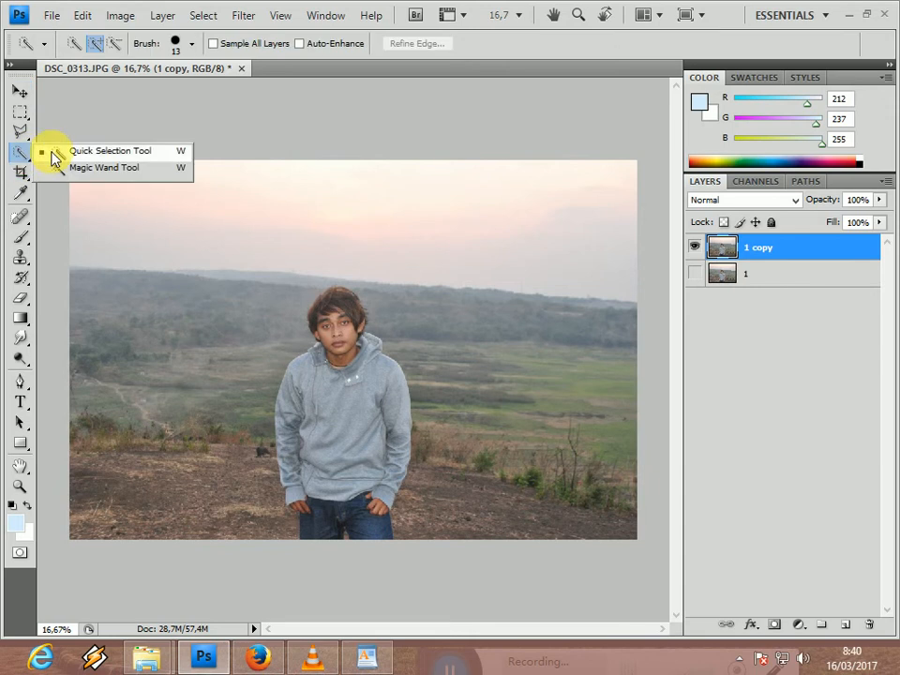
left_click(52, 151)
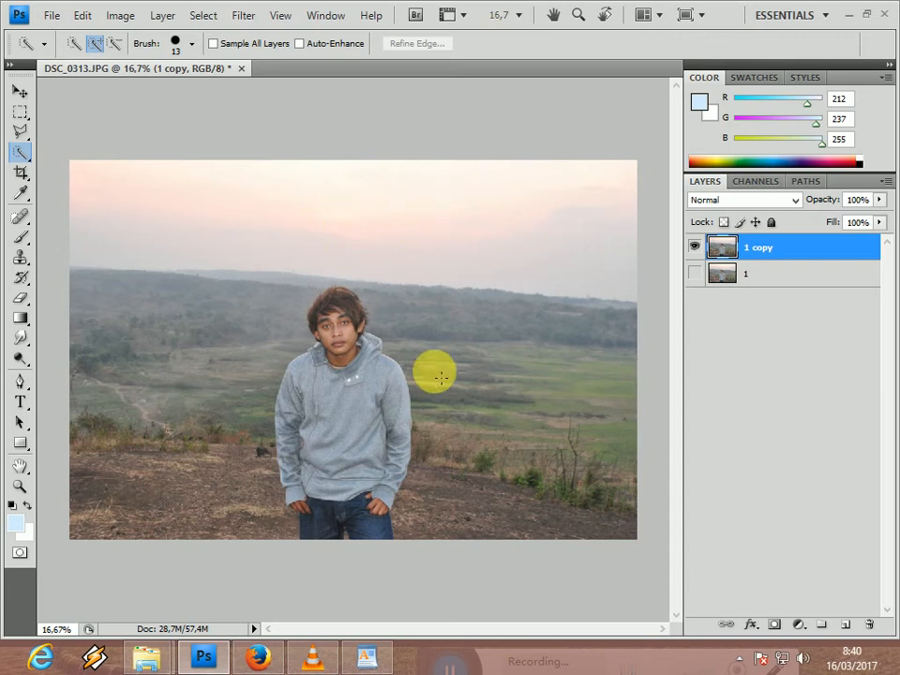
key("bracketright")
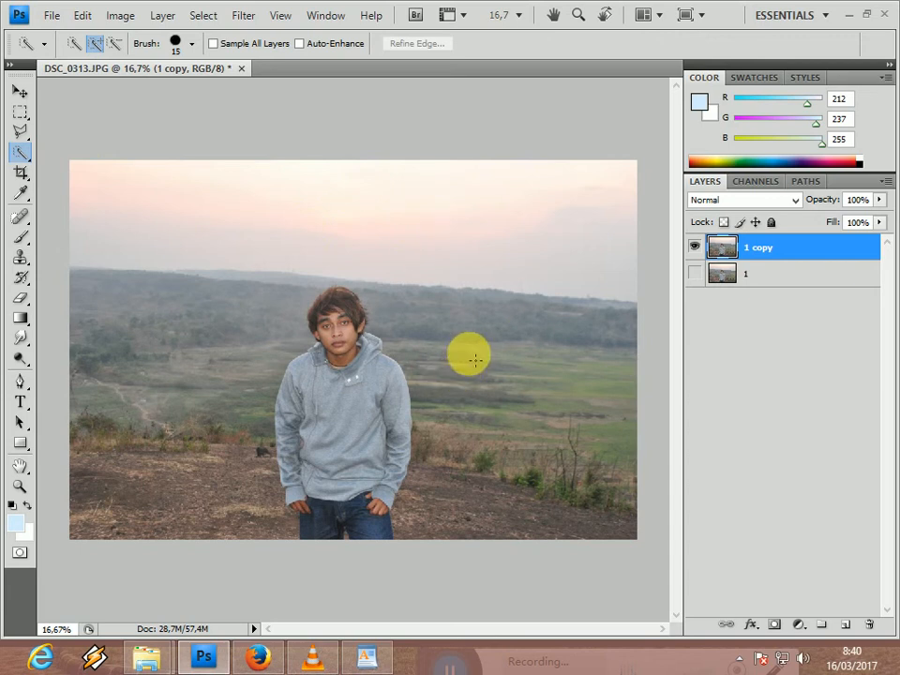
key("bracketright")
key("bracketright")
key("bracketright")
key("bracketright")
key("bracketright")
key("bracketright")
key("bracketright")
key("bracketright")
key("bracketright")
mouse_move(542, 358)
left_mouse_down()
mouse_move(577, 468)
mouse_move(563, 486)
mouse_move(504, 510)
mouse_move(543, 557)
mouse_move(517, 371)
mouse_move(585, 301)
mouse_move(577, 240)
mouse_move(638, 277)
left_mouse_up()
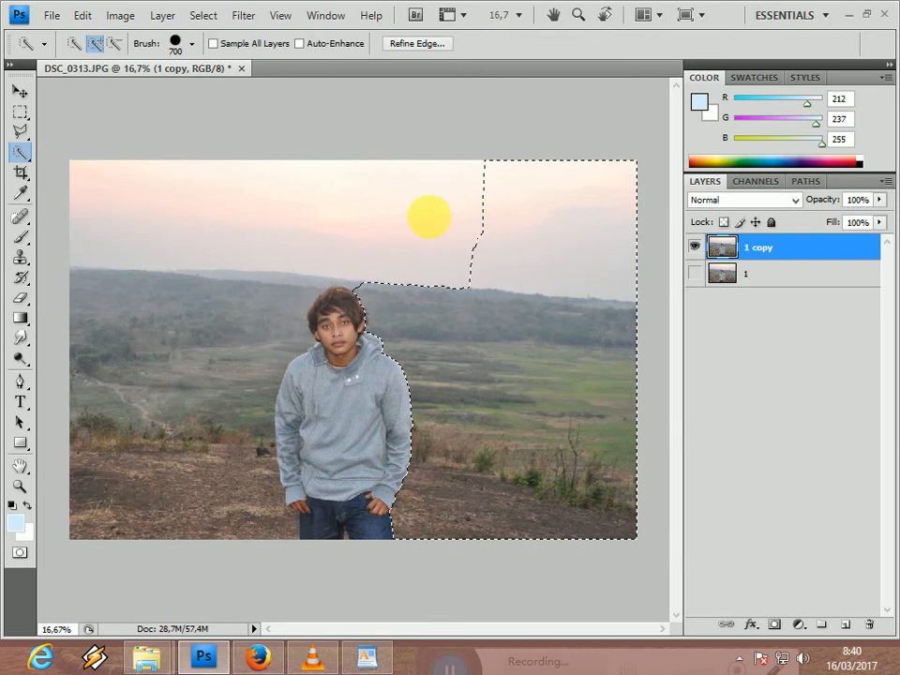
mouse_move(433, 250)
left_mouse_down()
mouse_move(452, 257)
mouse_move(372, 230)
mouse_move(442, 221)
mouse_move(313, 228)
left_mouse_up()
mouse_move(272, 195)
left_mouse_down()
mouse_move(342, 198)
mouse_move(336, 250)
mouse_move(191, 342)
mouse_move(163, 461)
mouse_move(156, 435)
mouse_move(190, 506)
mouse_move(155, 508)
mouse_move(195, 519)
mouse_move(315, 487)
mouse_move(349, 368)
left_mouse_up()
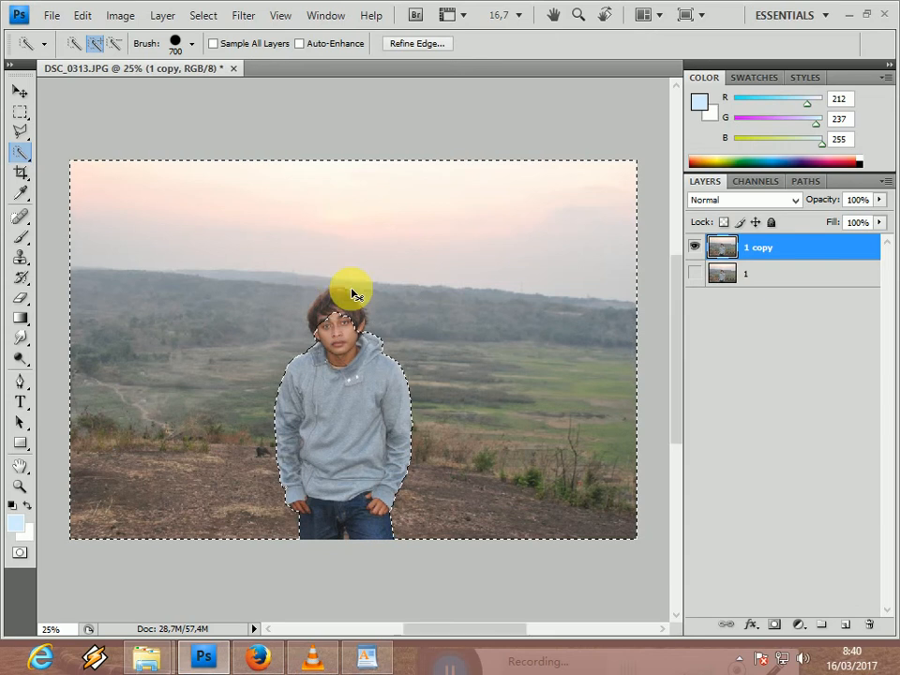
- Subtract the man's hair from the selection with a 250 brush and delete the background from the duplicate layer
key("ctrl+plus")
key("ctrl+plus")
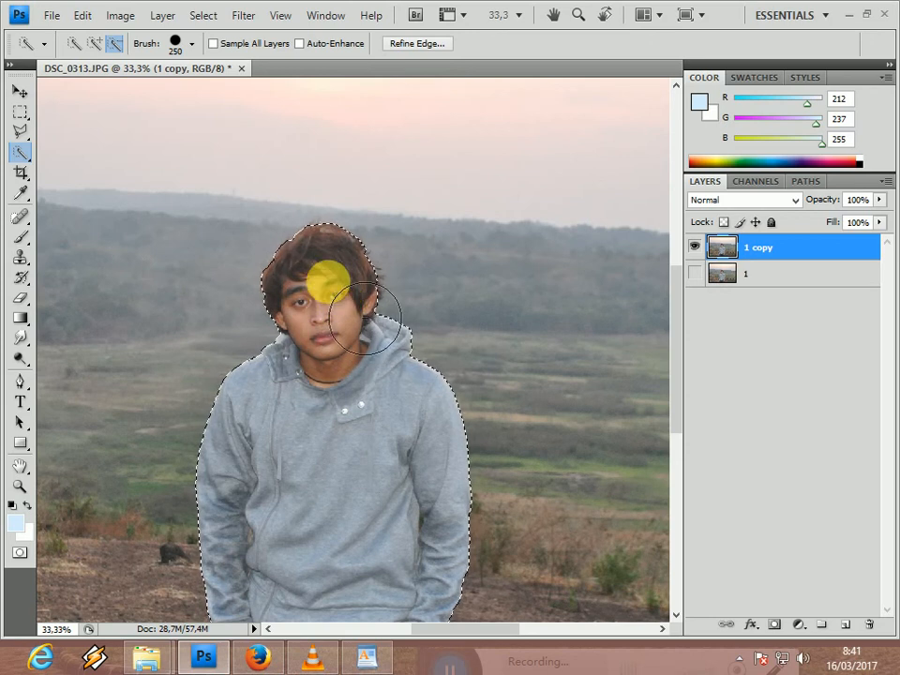
key("Delete")
- Reduce the Quick Selection brush size to 15 and clear the selection around the man
mouse_move(673, 301)
left_mouse_down()
mouse_move(672, 440)
mouse_move(680, 422)
left_mouse_up()
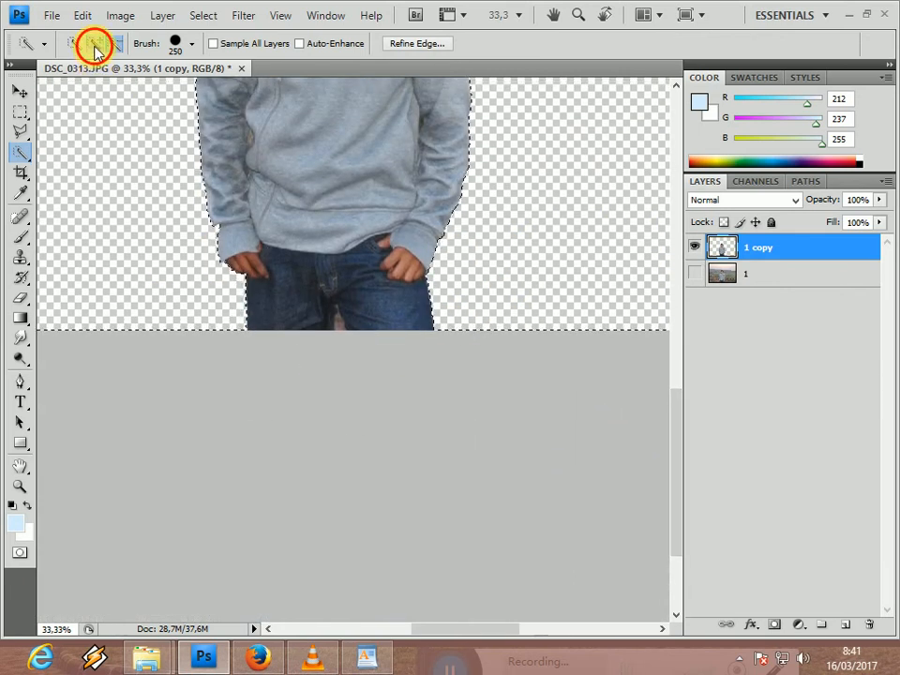
left_click(21, 112)
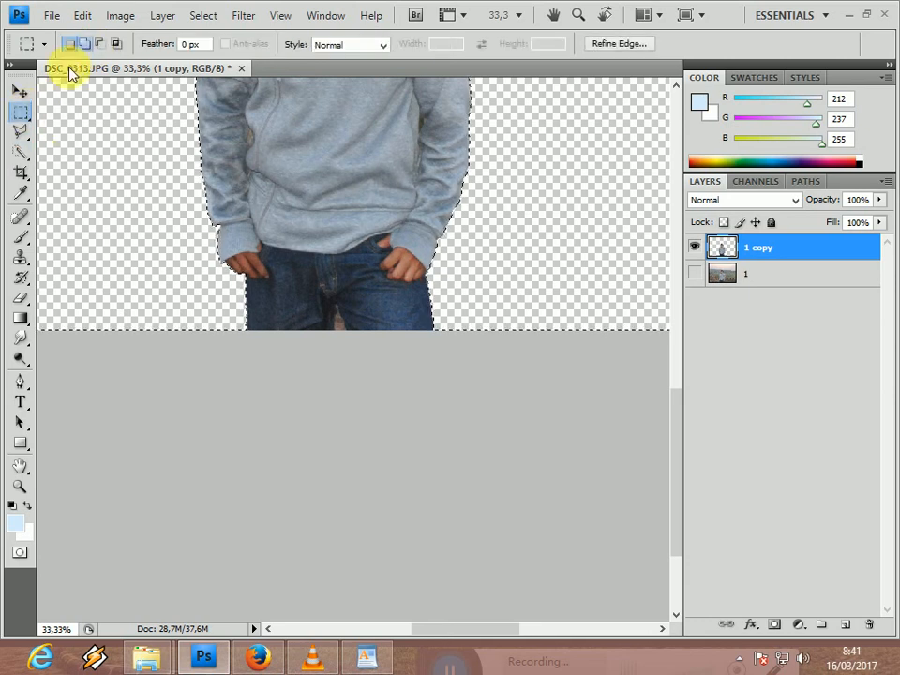
left_click(20, 151)
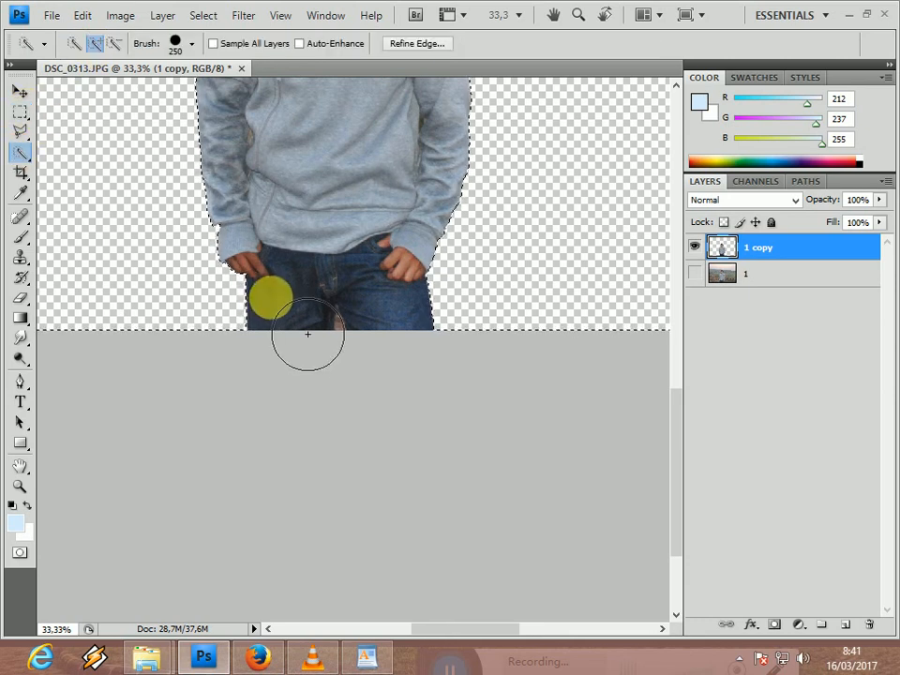
key("bracketleft")
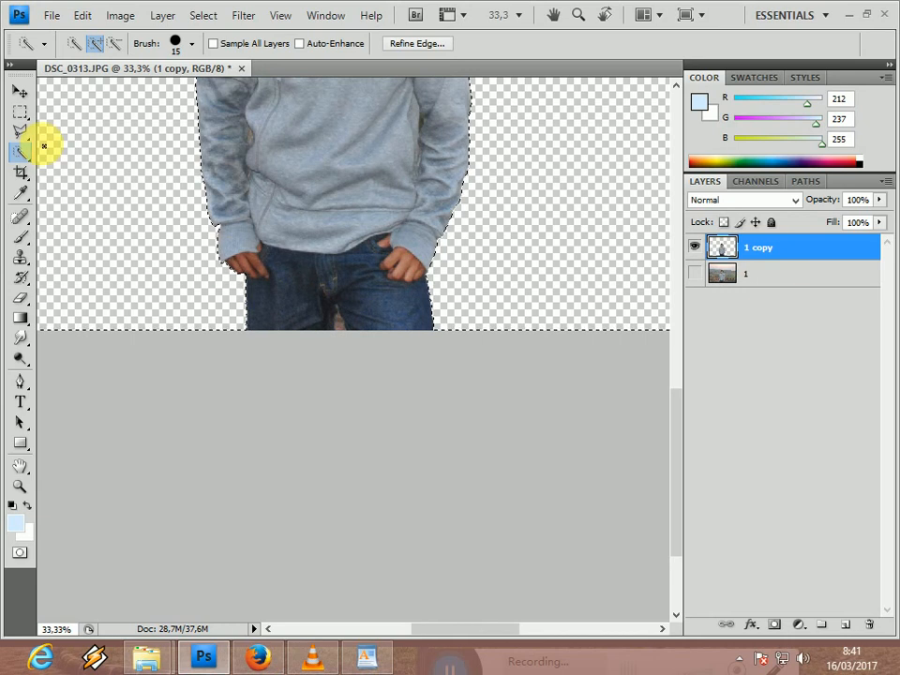
left_click(21, 112)
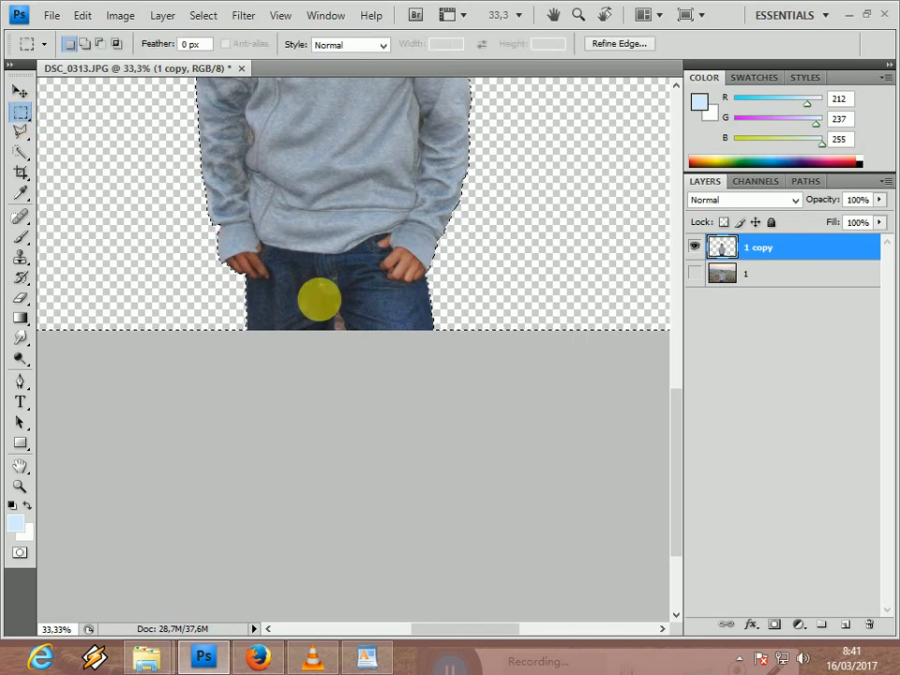
left_click(317, 223)
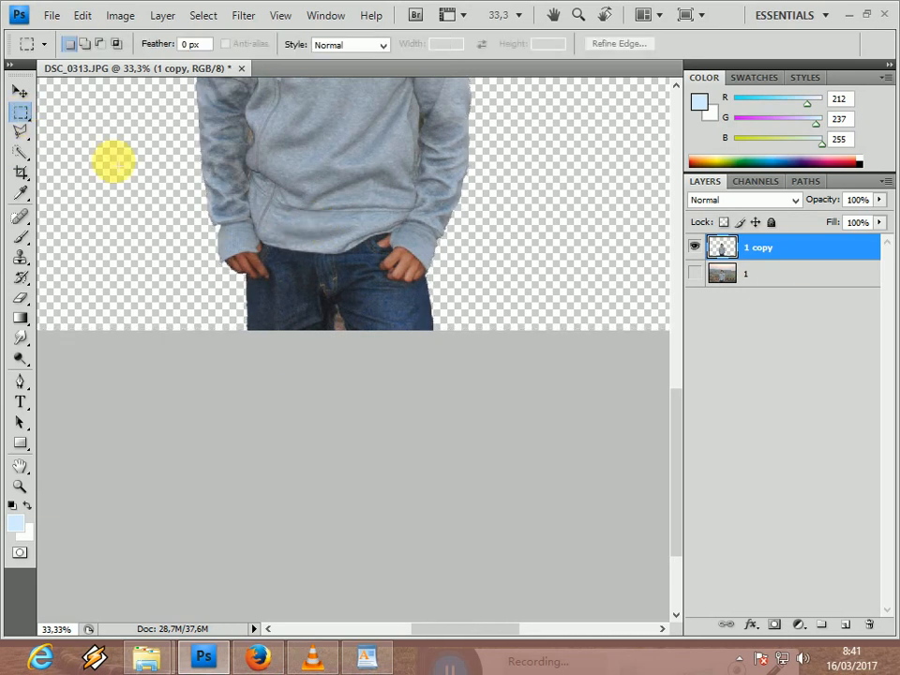
- Select the leftover background between the man's legs with Quick Selection, delete it and deselect
left_click(21, 152)
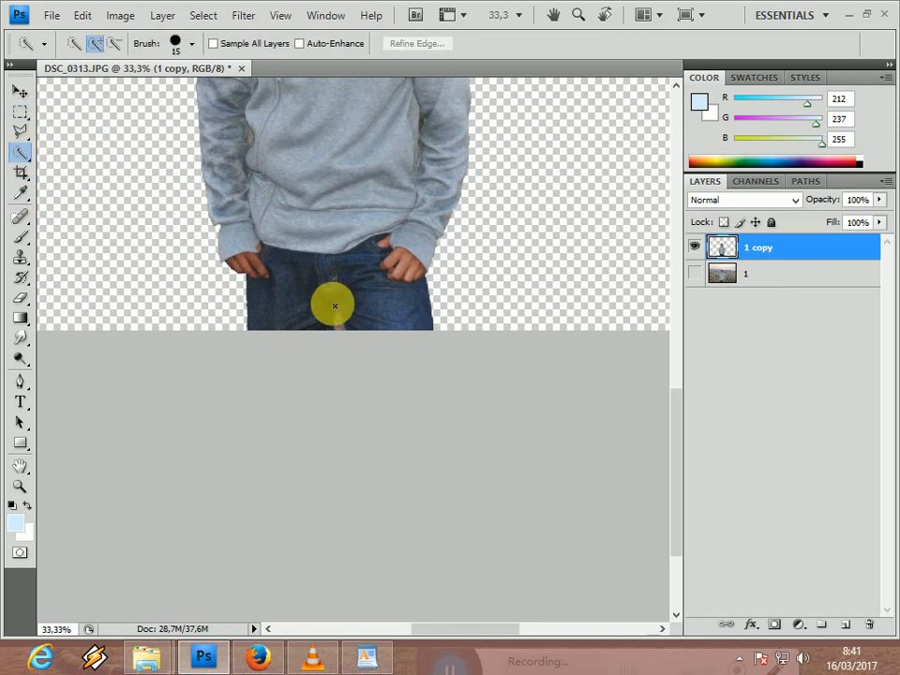
left_click(341, 327)
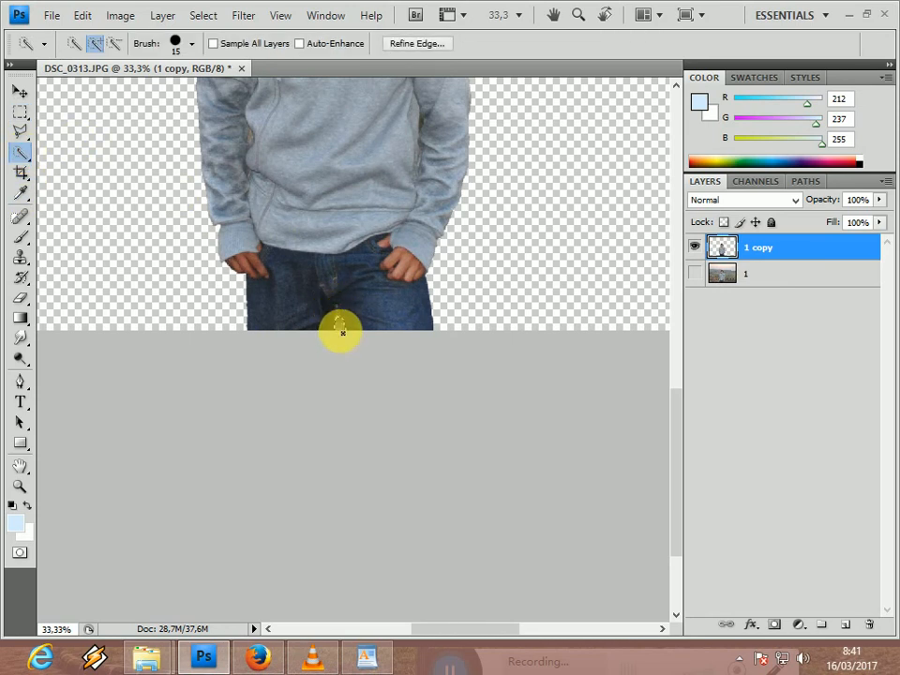
left_click_drag(339, 323, 382, 315)
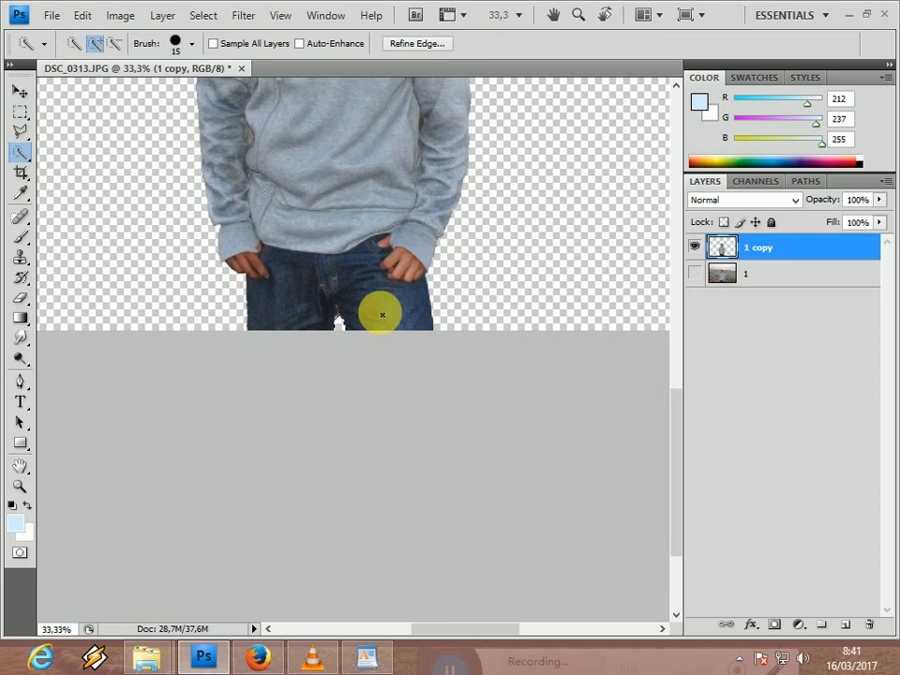
scroll(384, 317, "down", 2)
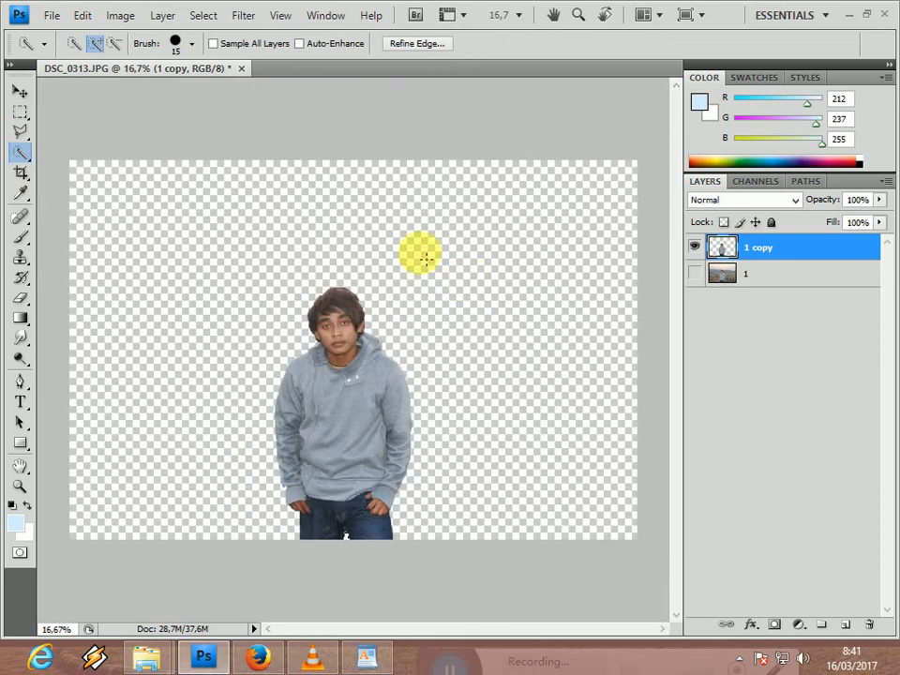
left_click(20, 111)
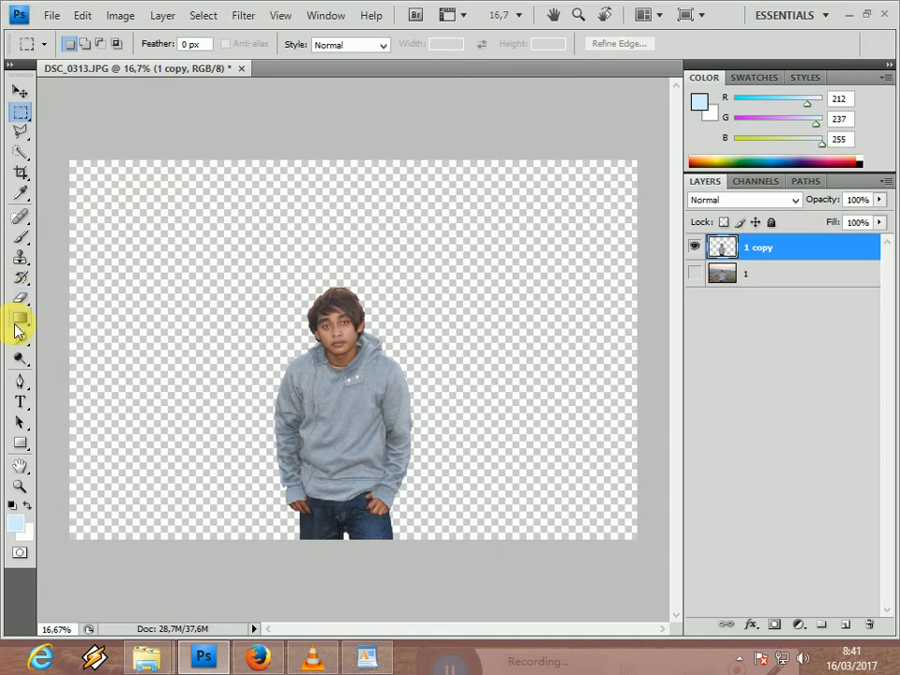
- Set up the Blur tool with a brush size of 50 and a strength of 100%
left_click(21, 234)
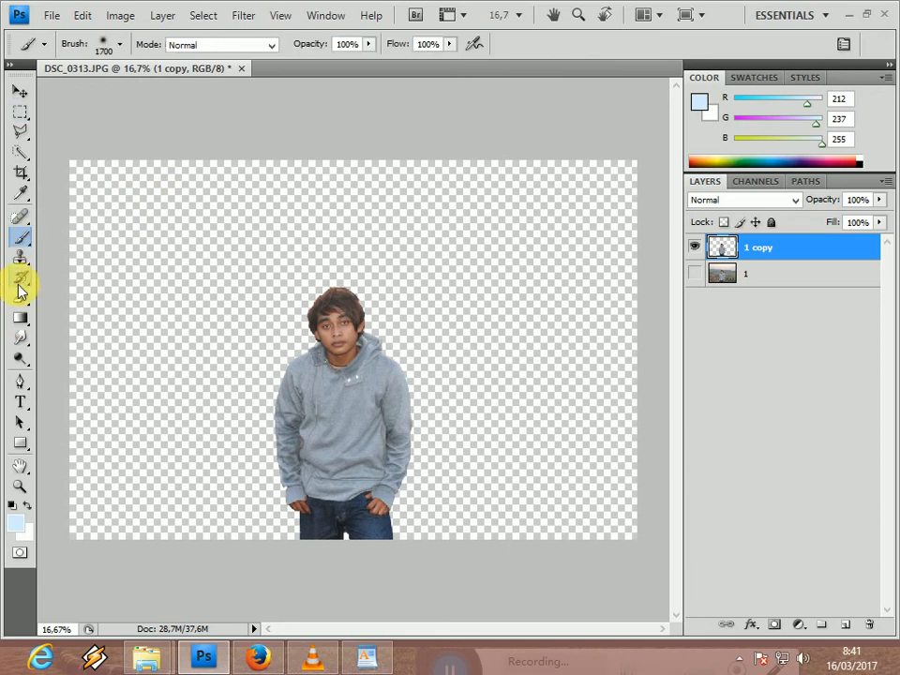
left_click(20, 333)
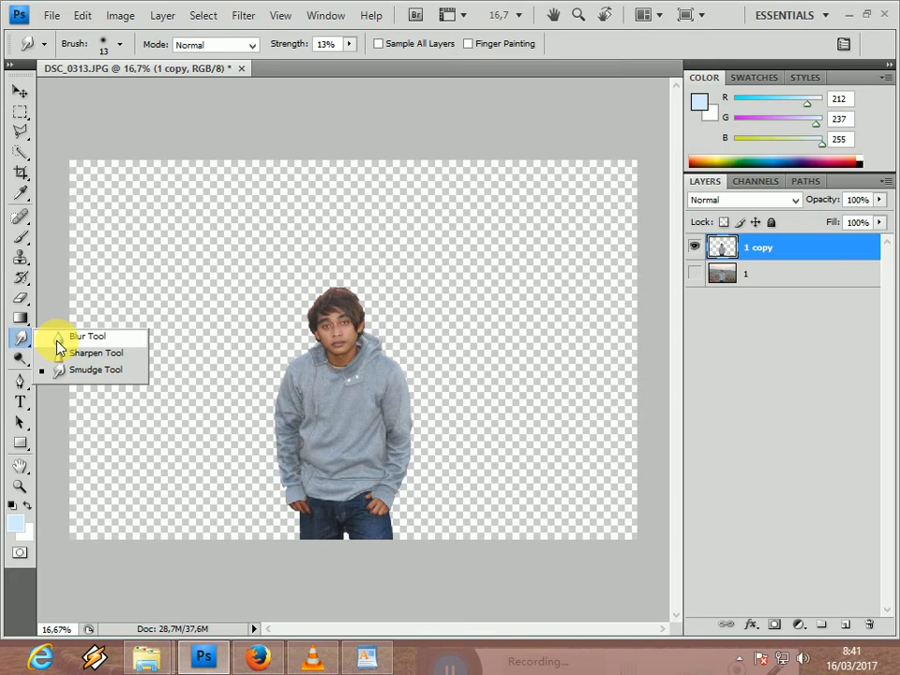
left_click(57, 338)
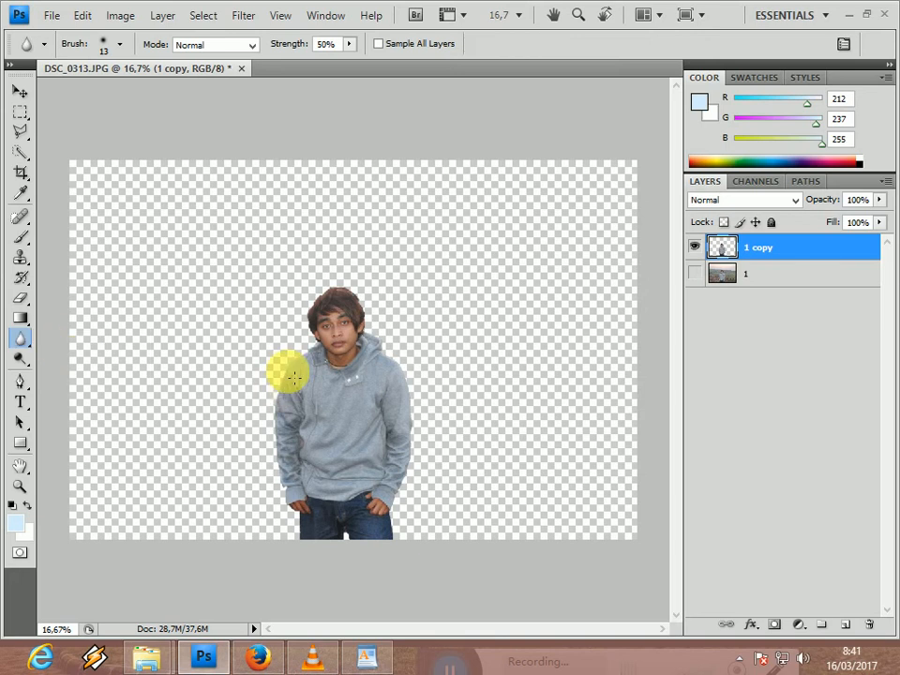
key("ctrl+plus")
key("ctrl+plus")
left_click_drag(681, 356, 669, 455)
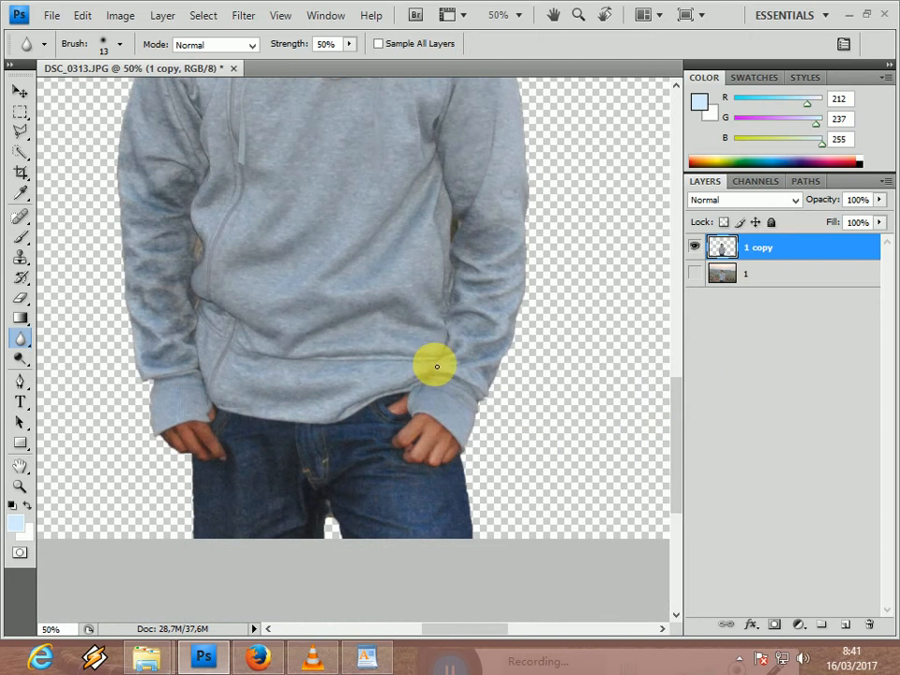
key("bracketright")
key("bracketright")
key("bracketright")
key("bracketright")
key("bracketright")
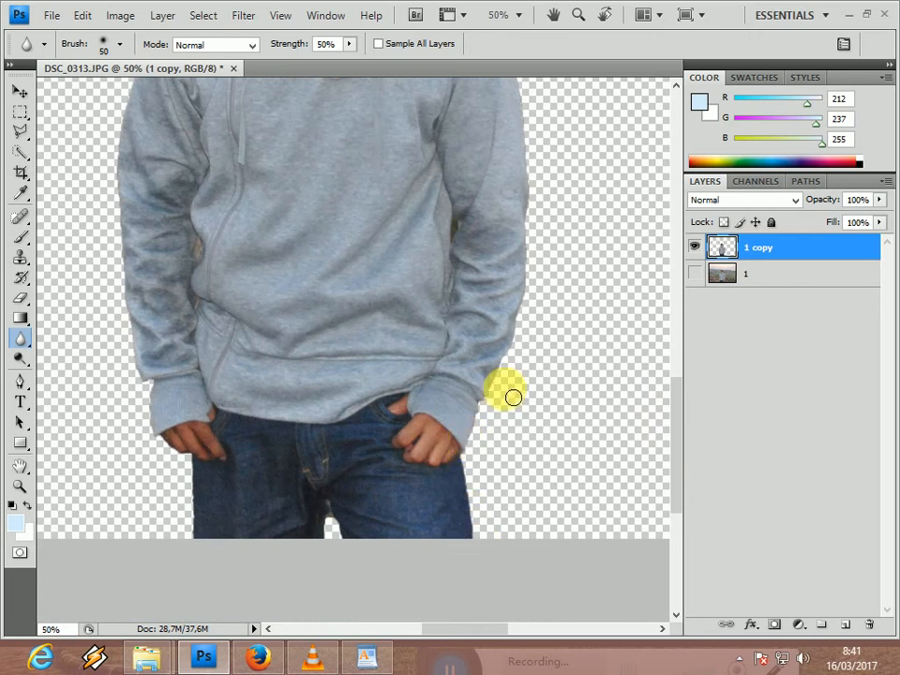
left_click_drag(347, 52, 405, 66)
- Blur the cutout edge along the image-right sleeve, hand, trouser leg and shoulder, and the gap between the legs
mouse_move(532, 138)
left_mouse_down()
mouse_move(527, 296)
mouse_move(476, 466)
left_mouse_up()
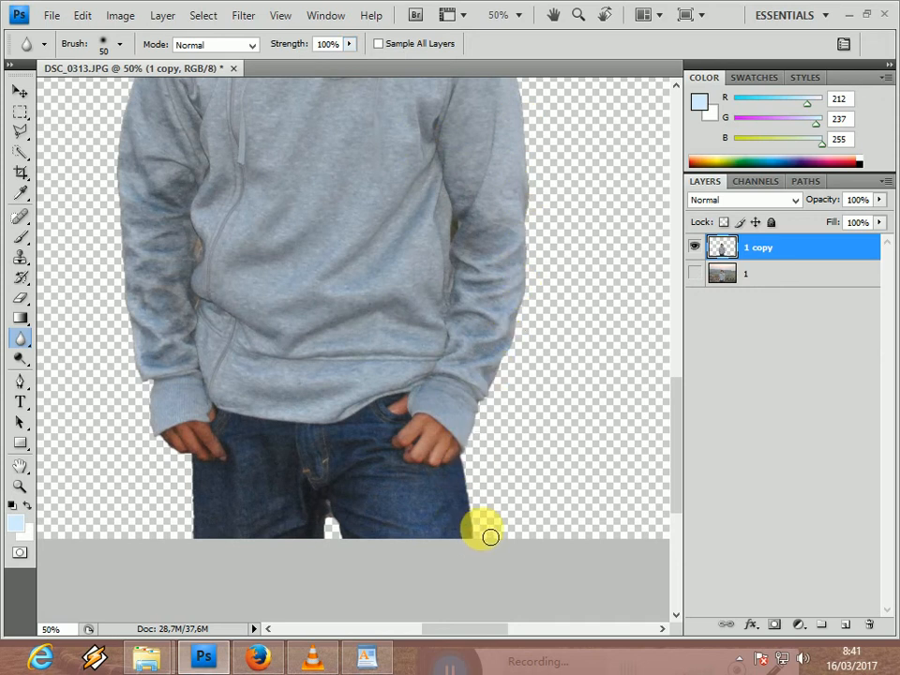
left_click(336, 528)
left_click(623, 468)
left_click_drag(675, 468, 674, 408)
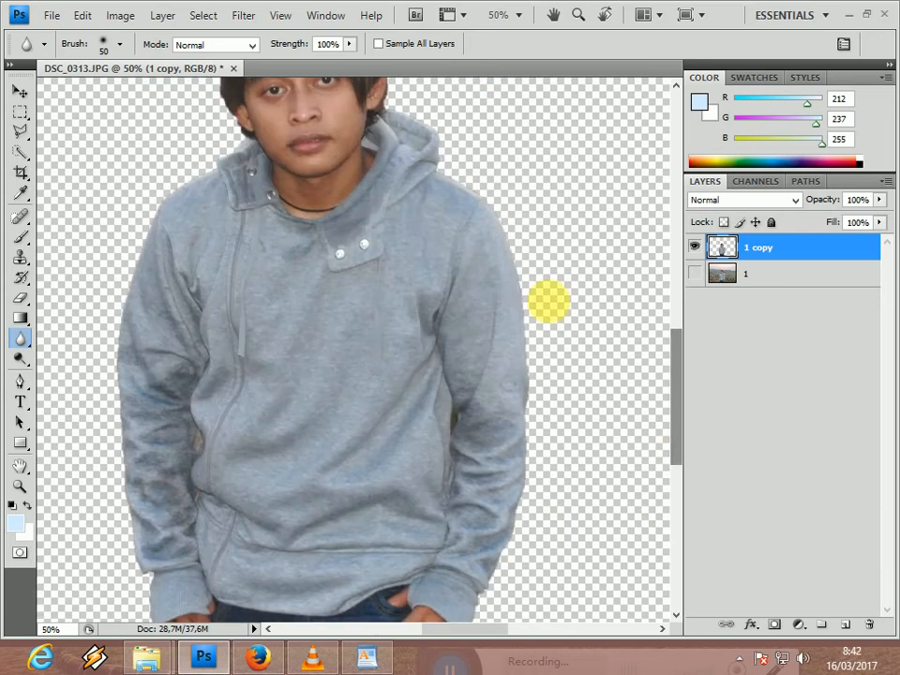
mouse_move(444, 141)
left_mouse_down()
mouse_move(446, 174)
mouse_move(484, 197)
mouse_move(512, 267)
mouse_move(530, 274)
left_mouse_up()
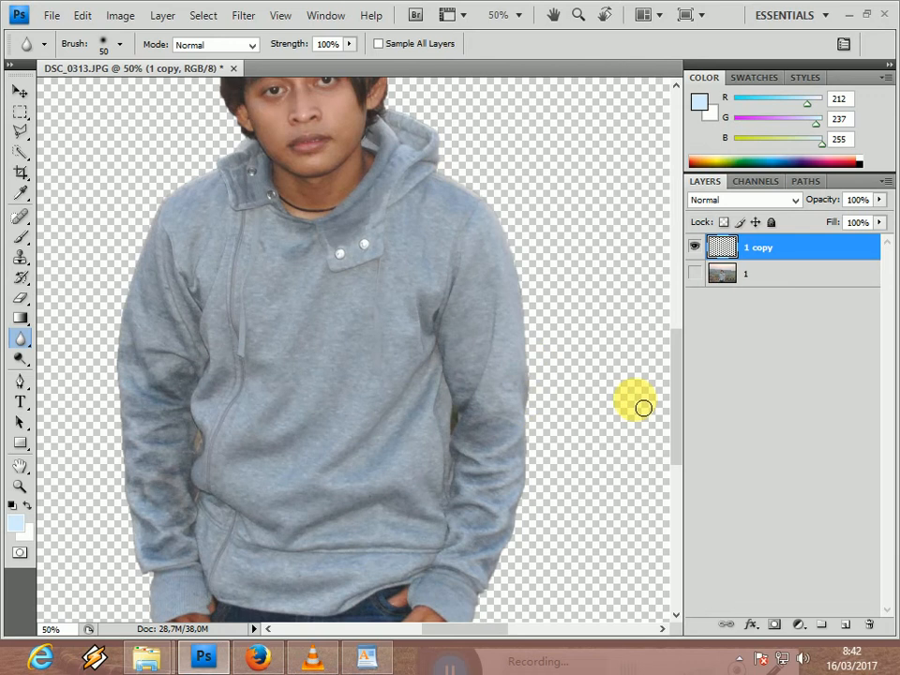
- Soften the cutout edge around the hair and down the image-left side of the neck and shoulder with the Blur tool
left_click_drag(675, 381, 681, 287)
mouse_move(369, 246)
left_mouse_down()
mouse_move(403, 366)
mouse_move(439, 384)
mouse_move(442, 397)
mouse_move(408, 301)
mouse_move(349, 235)
mouse_move(301, 229)
mouse_move(276, 243)
mouse_move(221, 305)
mouse_move(230, 347)
left_mouse_up()
mouse_move(240, 376)
left_mouse_down()
mouse_move(241, 403)
mouse_move(176, 456)
left_mouse_up()
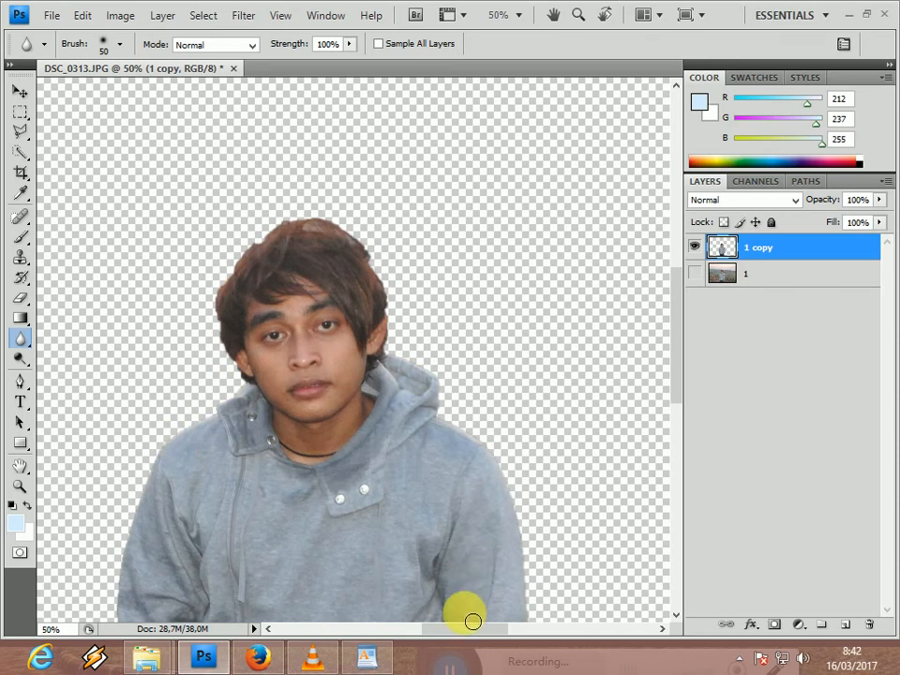
- Blur the cutout edge along the image-left sleeve, cuff, hand and trouser leg
left_click_drag(458, 629, 433, 603)
scroll(404, 324, "down", 5)
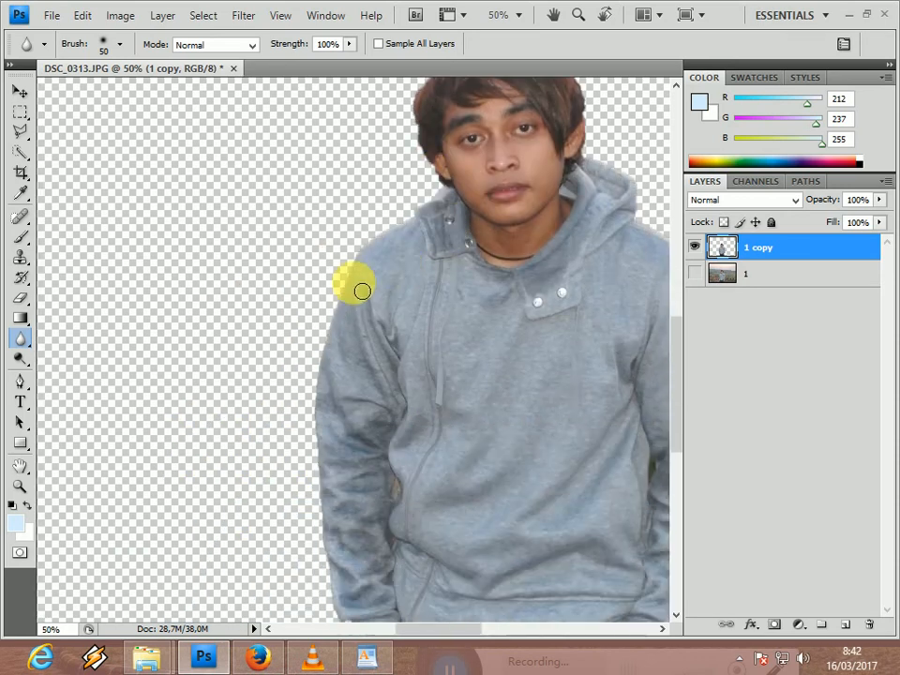
mouse_move(315, 420)
left_mouse_down()
mouse_move(332, 519)
mouse_move(322, 446)
left_mouse_up()
scroll(322, 447, "down", 7)
mouse_move(322, 275)
left_mouse_down()
mouse_move(346, 379)
mouse_move(327, 362)
mouse_move(358, 459)
left_mouse_up()
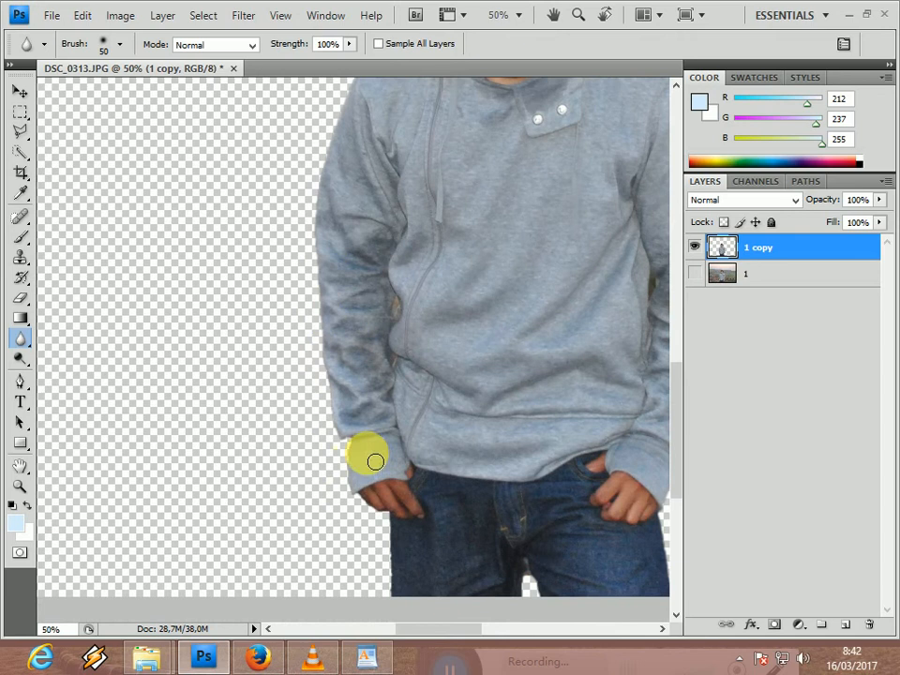
scroll(373, 436, "down", 4)
mouse_move(347, 380)
left_mouse_down()
mouse_move(387, 424)
mouse_move(397, 455)
mouse_move(391, 505)
left_mouse_up()
- Darken the cutout with Levels by setting the midtone input level to 0.86
key("ctrl+minus")
key("ctrl+minus")
key("ctrl+minus")
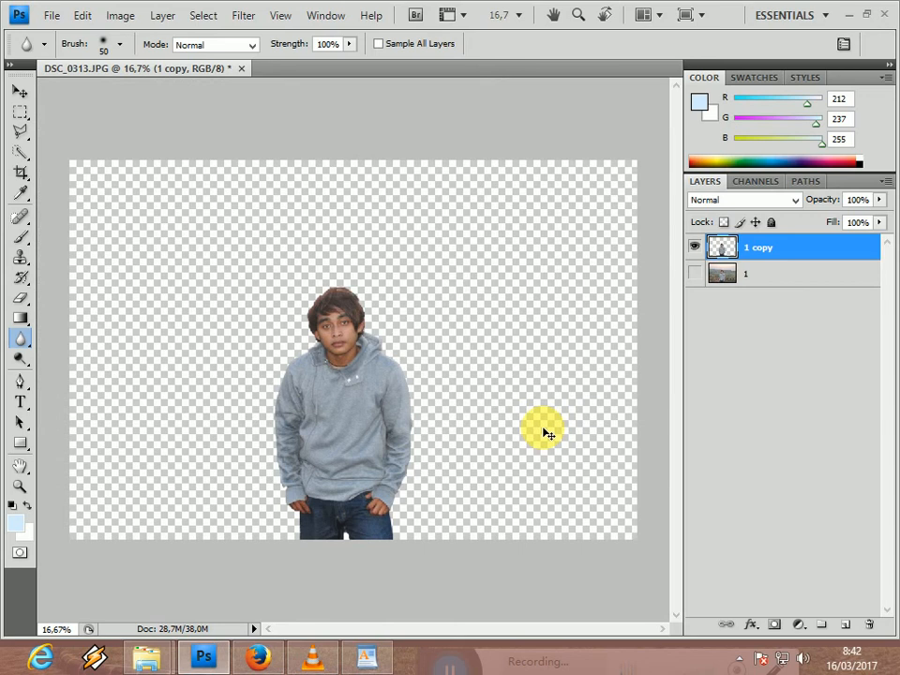
key("ctrl+l")
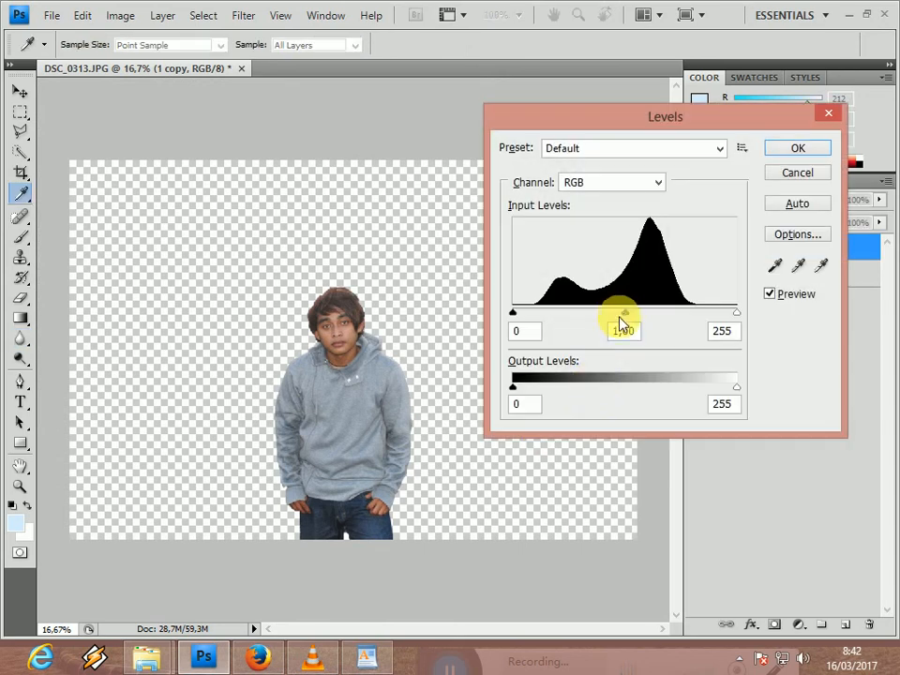
left_click_drag(624, 314, 616, 316)
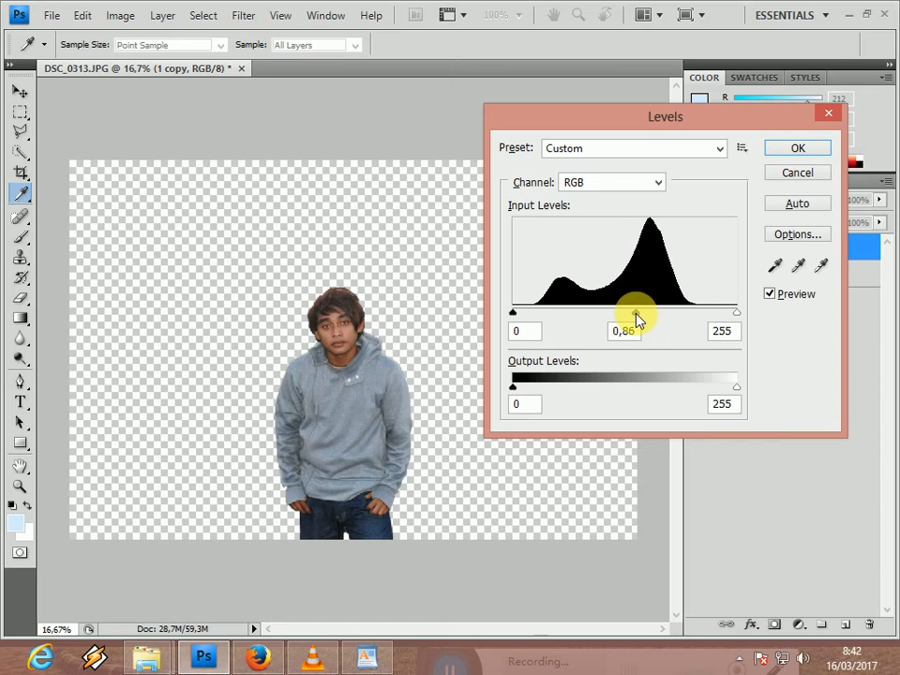
key("Return")
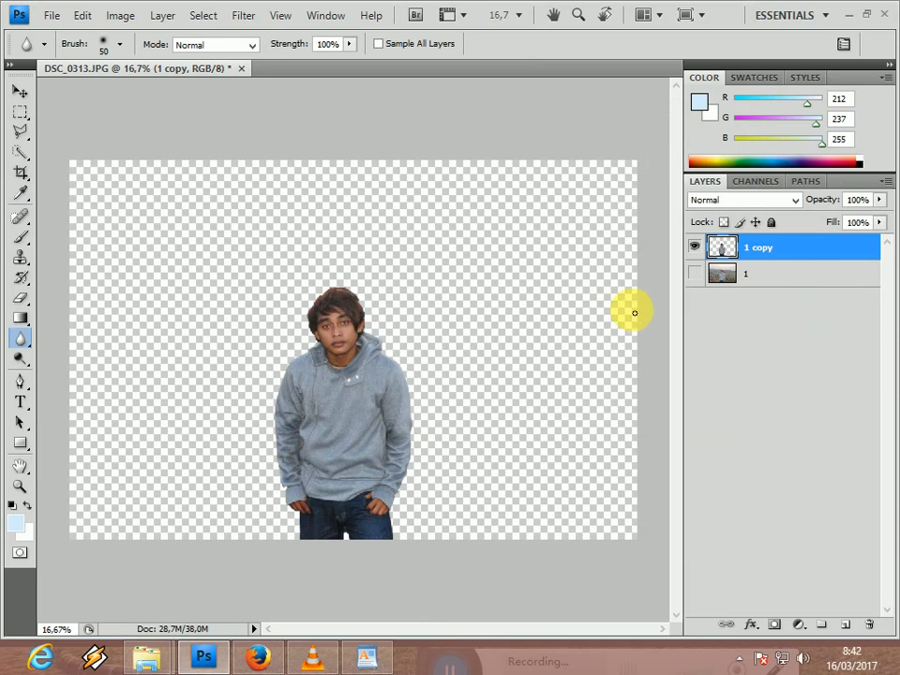
- Brighten the cutout with an RGB Curves point at input 103 and output 134
key("ctrl+m")
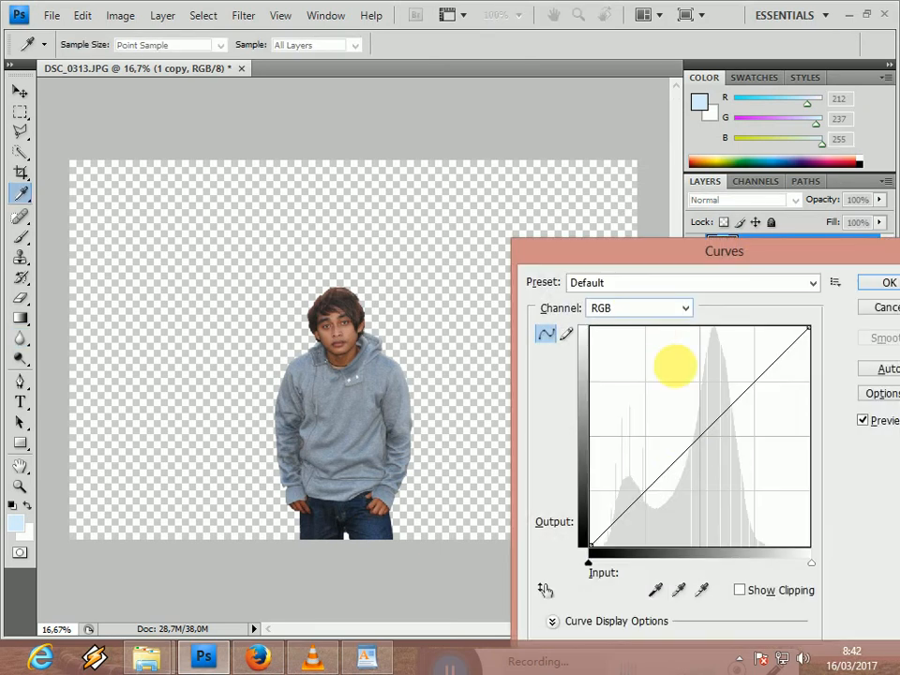
left_click(682, 436)
mouse_move(681, 436)
left_mouse_down()
mouse_move(680, 426)
mouse_move(686, 435)
left_mouse_up()
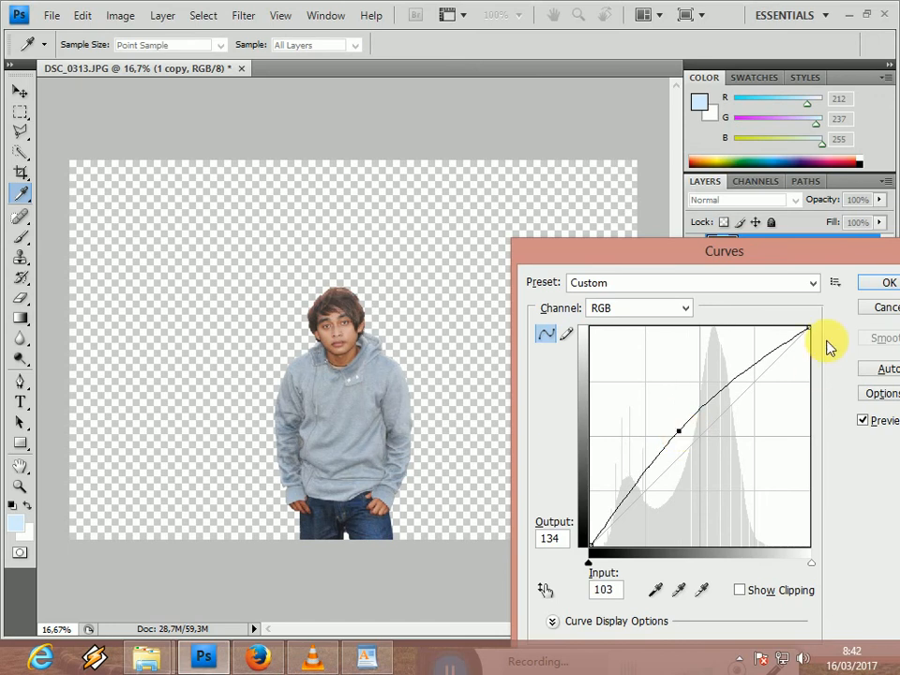
left_click(869, 282)
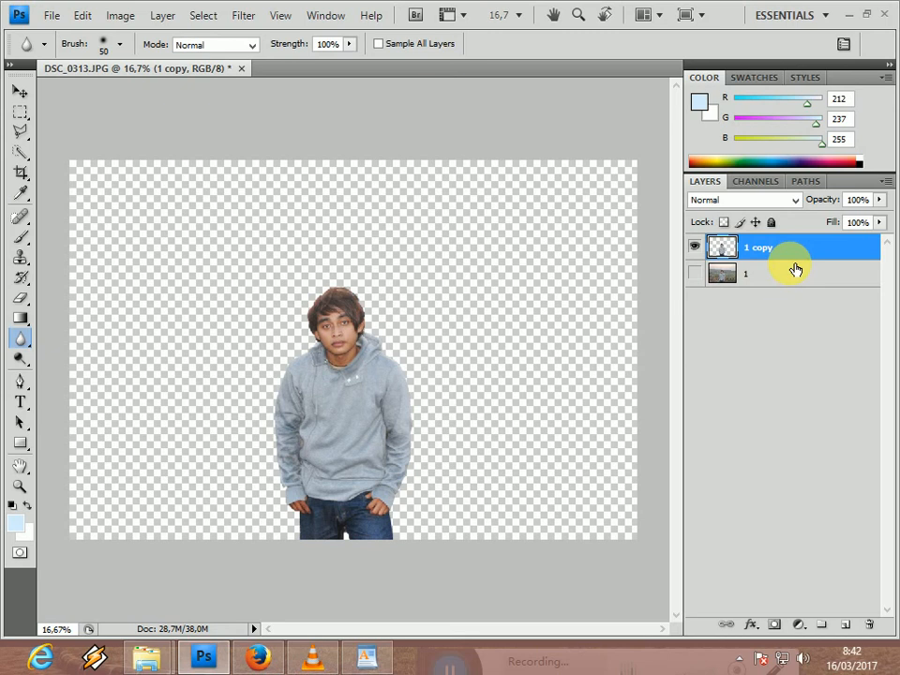
- Duplicate the cutout layer and add a Vibrance adjustment layer with Vibrance +82 and Saturation +62
key("ctrl+j")
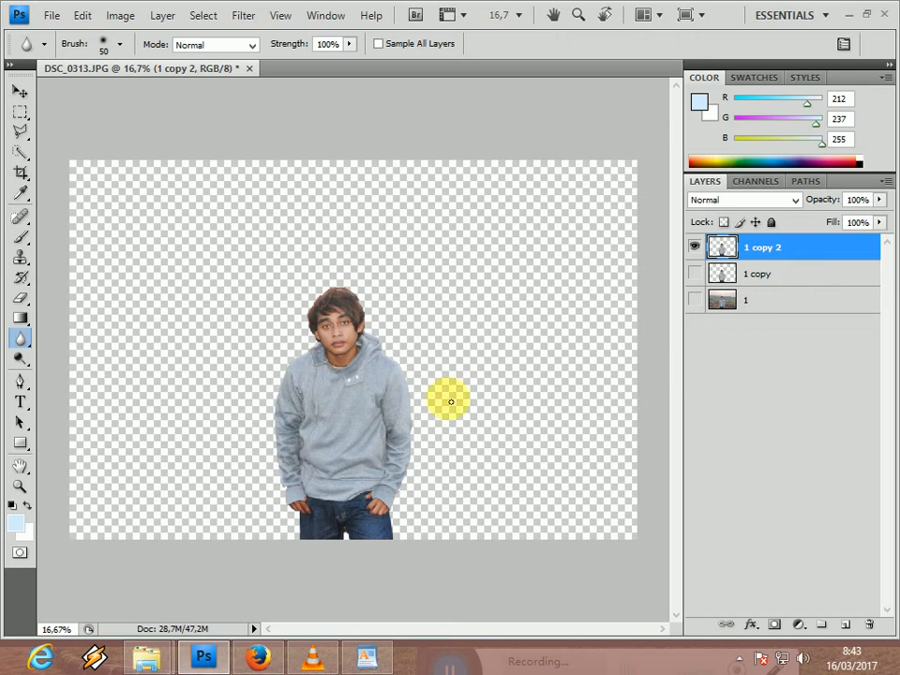
left_click(798, 625)
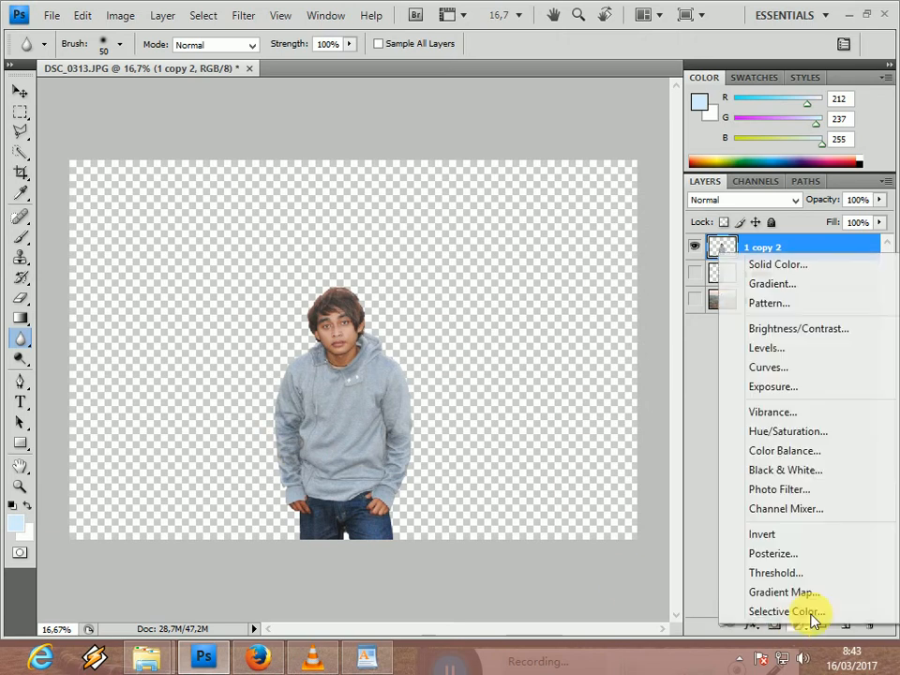
left_click(795, 413)
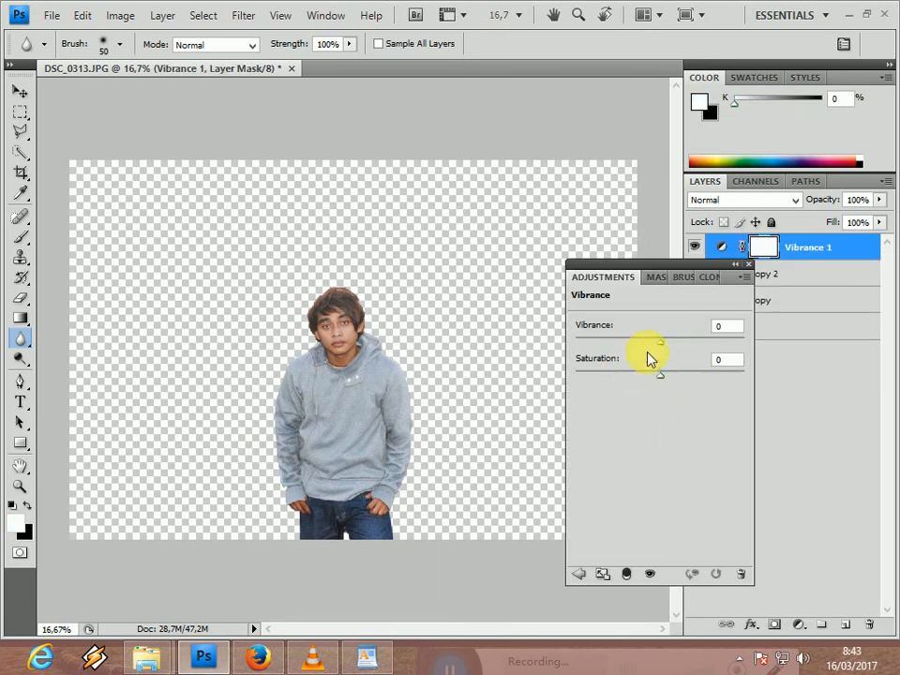
left_click_drag(709, 349, 730, 350)
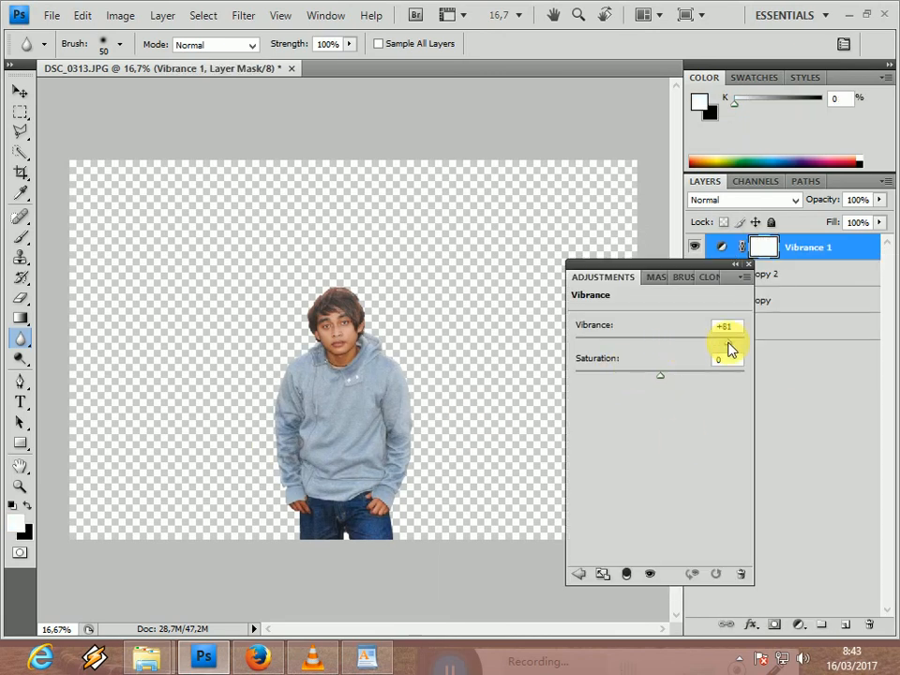
left_click_drag(663, 375, 692, 377)
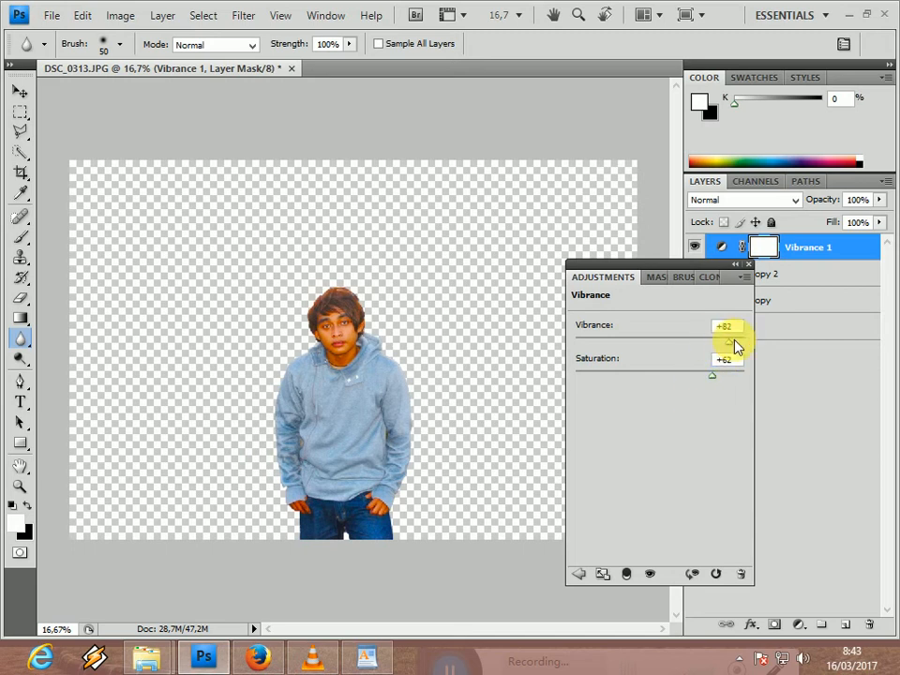
left_click(748, 266)
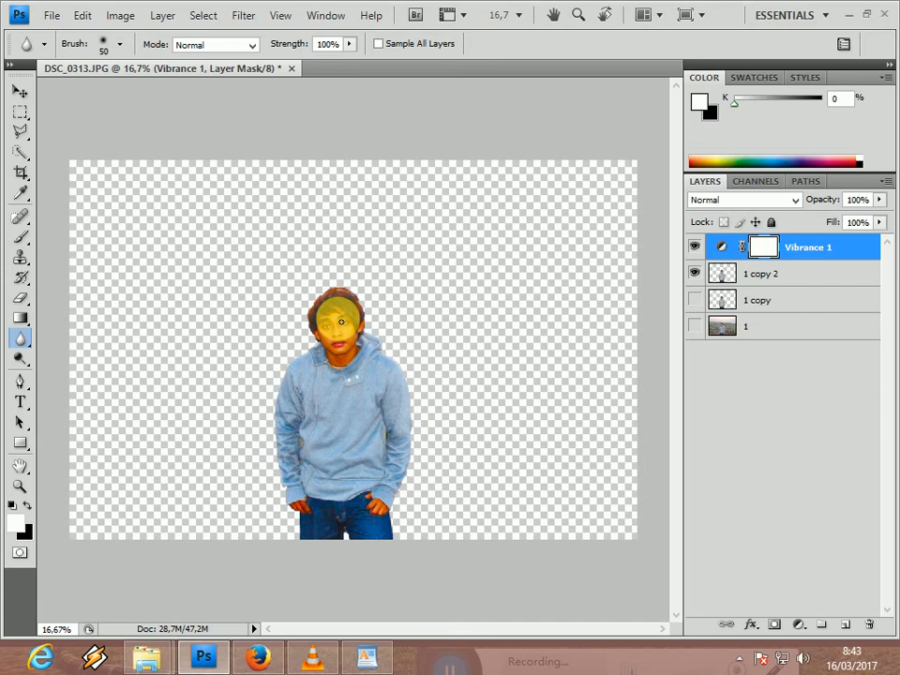
- Prepare the Brush tool for the Vibrance layer mask with black as foreground colour and the size reduced to 400
double_click(759, 248)
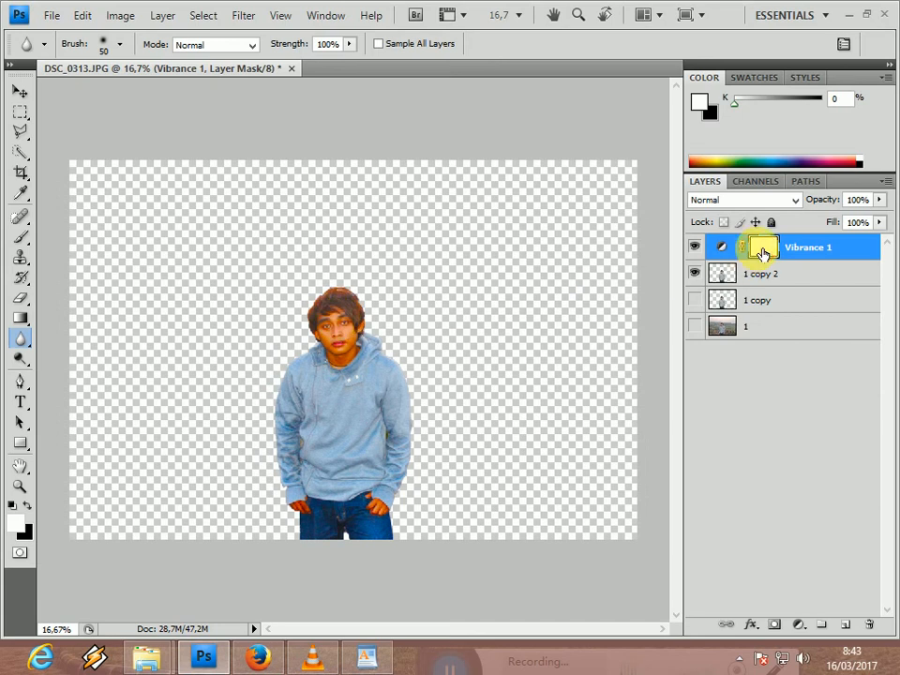
left_click(557, 221)
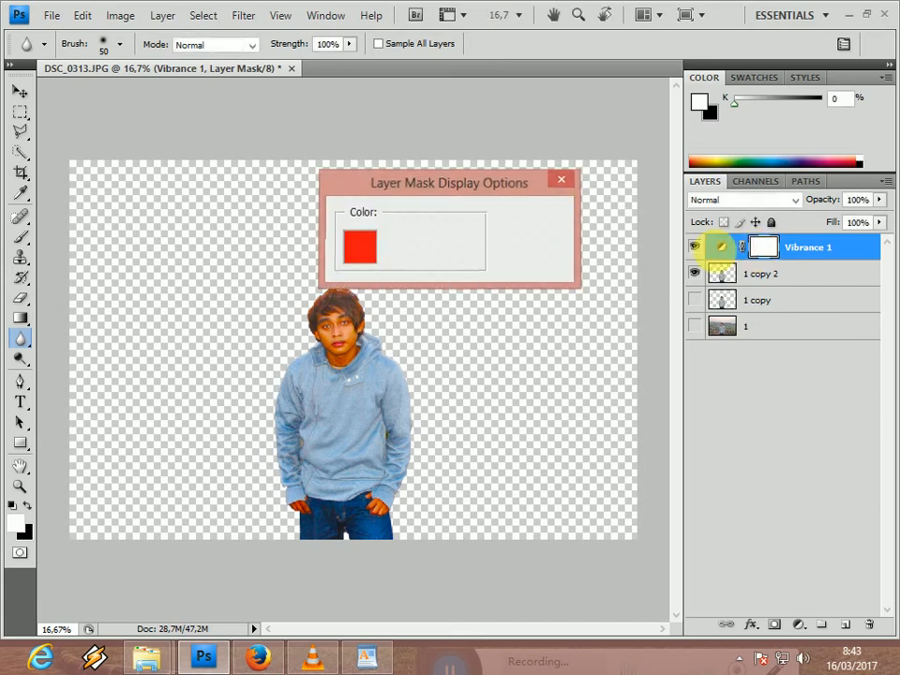
left_click(19, 237)
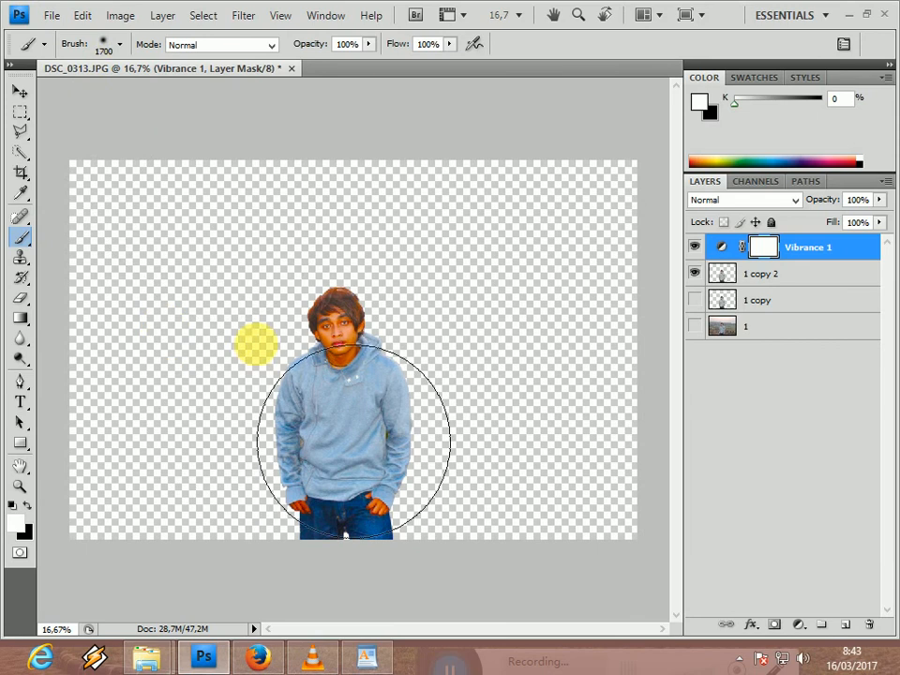
key("bracketleft")
key("bracketleft")
key("bracketleft")
key("bracketleft")
key("bracketleft")
key("bracketleft")
key("bracketleft")
key("bracketleft")
key("bracketleft")
key("bracketleft")
key("bracketleft")
key("bracketleft")
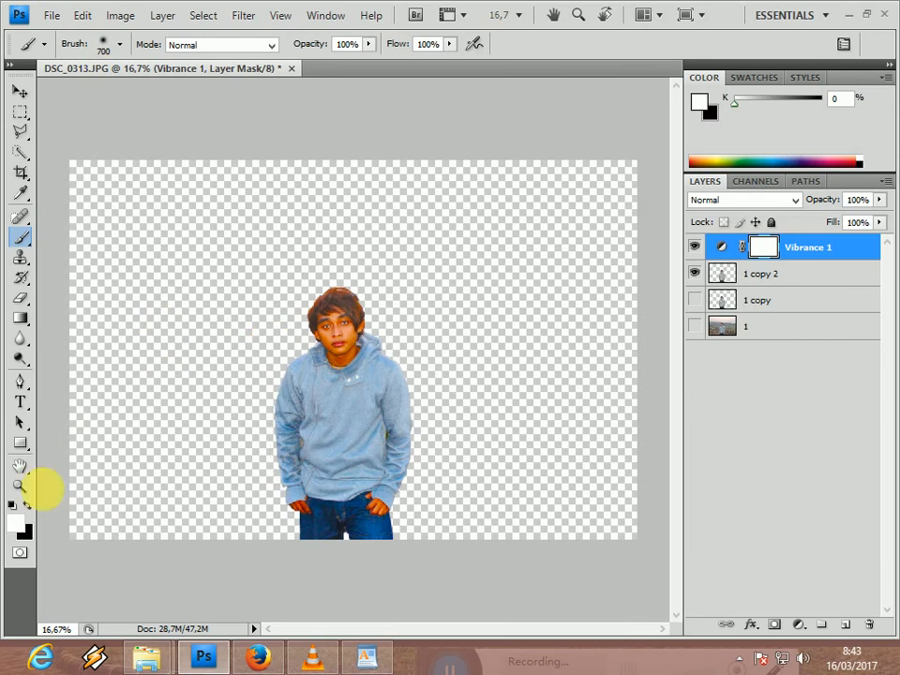
left_click(27, 506)
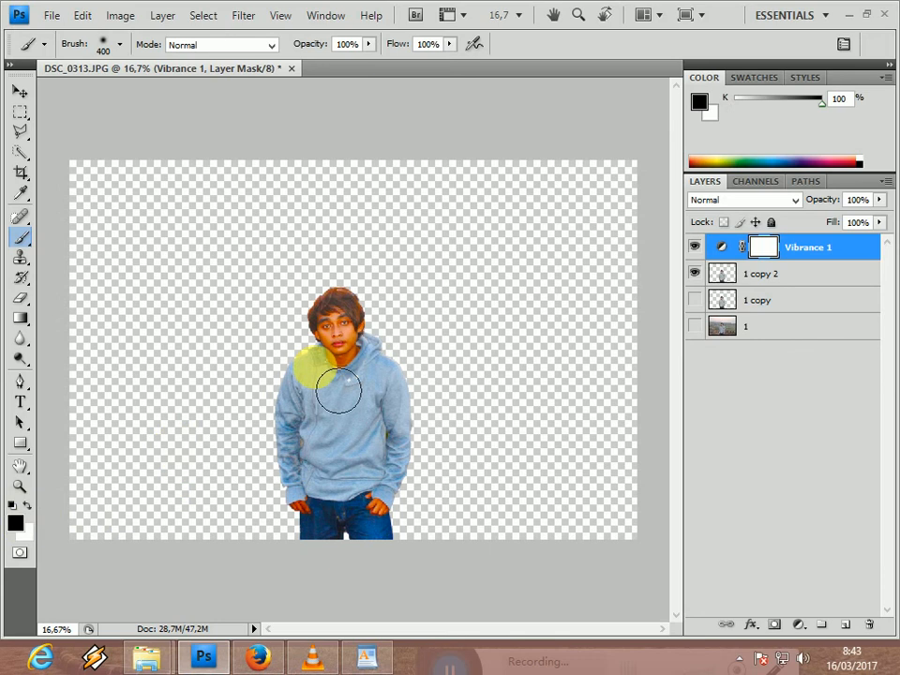
- Paint black on the Vibrance mask over the man's face, hair, neck and hands with a 125 brush
key("ctrl+plus")
key("ctrl+plus")
key("ctrl+plus")
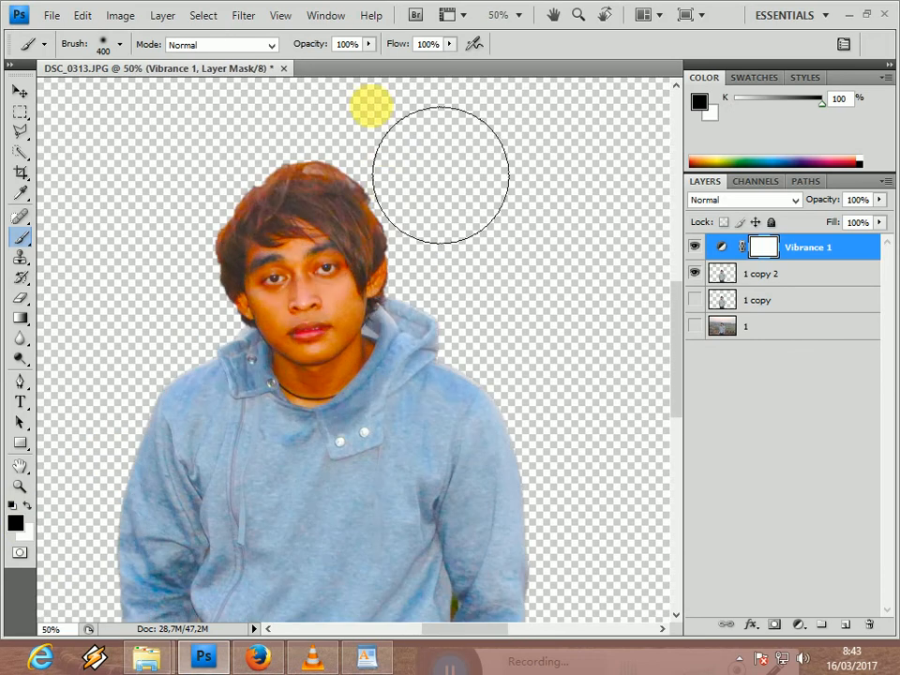
key("bracketleft")
key("bracketleft")
key("bracketleft")
key("bracketleft")
key("bracketleft")
key("bracketleft")
mouse_move(265, 255)
left_mouse_down()
mouse_move(255, 286)
mouse_move(266, 315)
mouse_move(307, 352)
left_mouse_up()
mouse_move(315, 405)
left_mouse_down()
mouse_move(345, 414)
mouse_move(381, 369)
mouse_move(350, 365)
mouse_move(377, 327)
mouse_move(387, 286)
mouse_move(360, 240)
mouse_move(295, 278)
mouse_move(317, 298)
mouse_move(270, 291)
mouse_move(295, 212)
mouse_move(342, 204)
mouse_move(399, 262)
mouse_move(405, 305)
mouse_move(395, 308)
mouse_move(396, 296)
mouse_move(367, 287)
mouse_move(323, 324)
mouse_move(339, 350)
mouse_move(328, 385)
mouse_move(299, 379)
mouse_move(270, 324)
mouse_move(315, 352)
mouse_move(279, 320)
mouse_move(283, 265)
left_mouse_up()
left_click(404, 280)
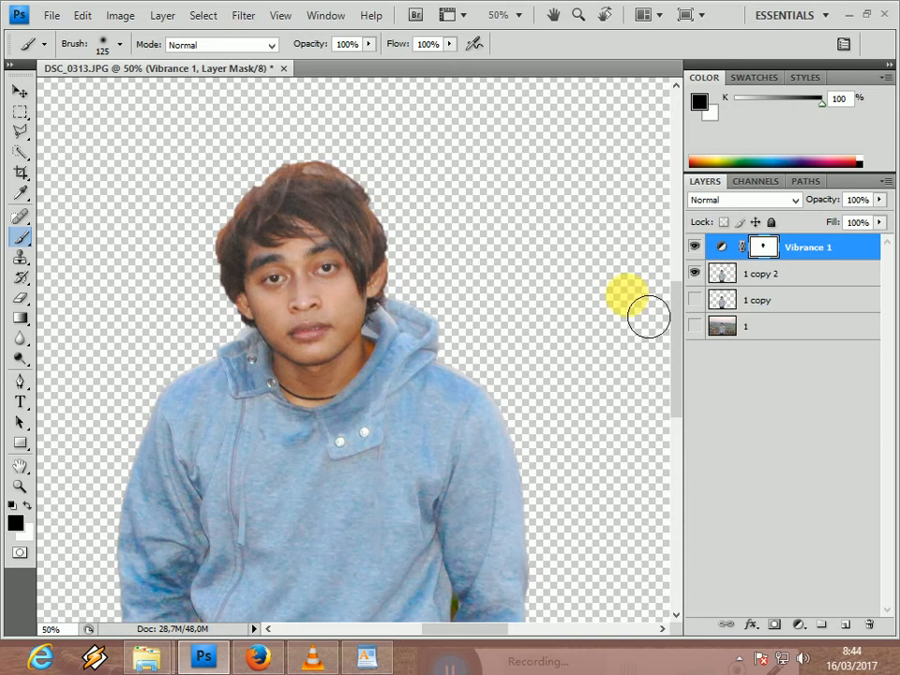
left_click_drag(675, 345, 677, 447)
mouse_move(467, 433)
left_mouse_down()
mouse_move(419, 414)
mouse_move(417, 437)
mouse_move(467, 458)
mouse_move(426, 433)
mouse_move(418, 439)
mouse_move(468, 444)
mouse_move(462, 453)
mouse_move(448, 444)
mouse_move(239, 424)
mouse_move(191, 446)
mouse_move(208, 437)
mouse_move(226, 457)
mouse_move(194, 447)
mouse_move(201, 431)
left_mouse_up()
- Merge the Vibrance adjustment layer with the 1 copy 2 layer
key("ctrl+minus")
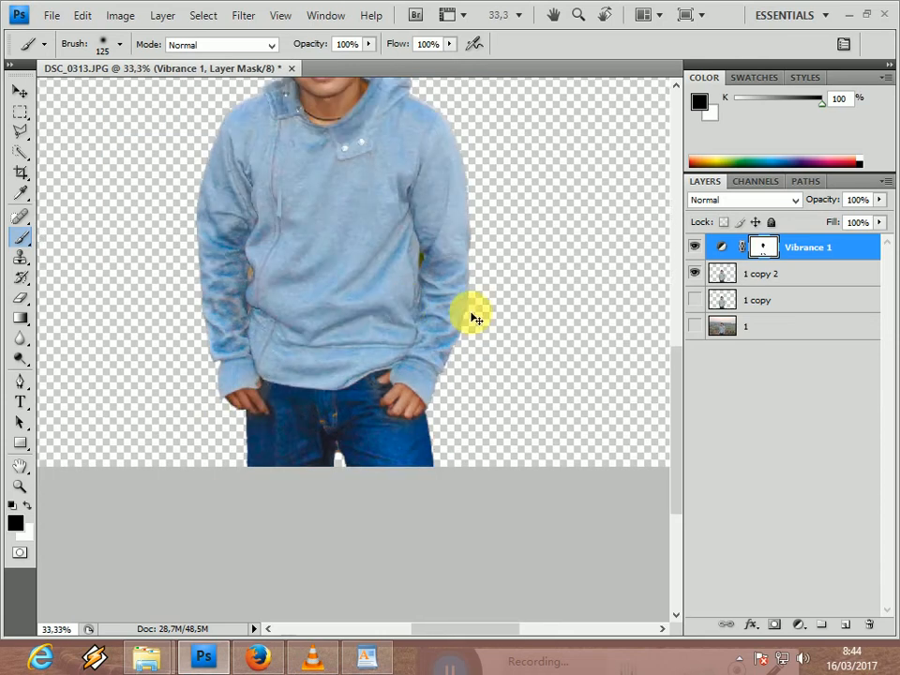
key("ctrl+minus")
key("ctrl+minus")
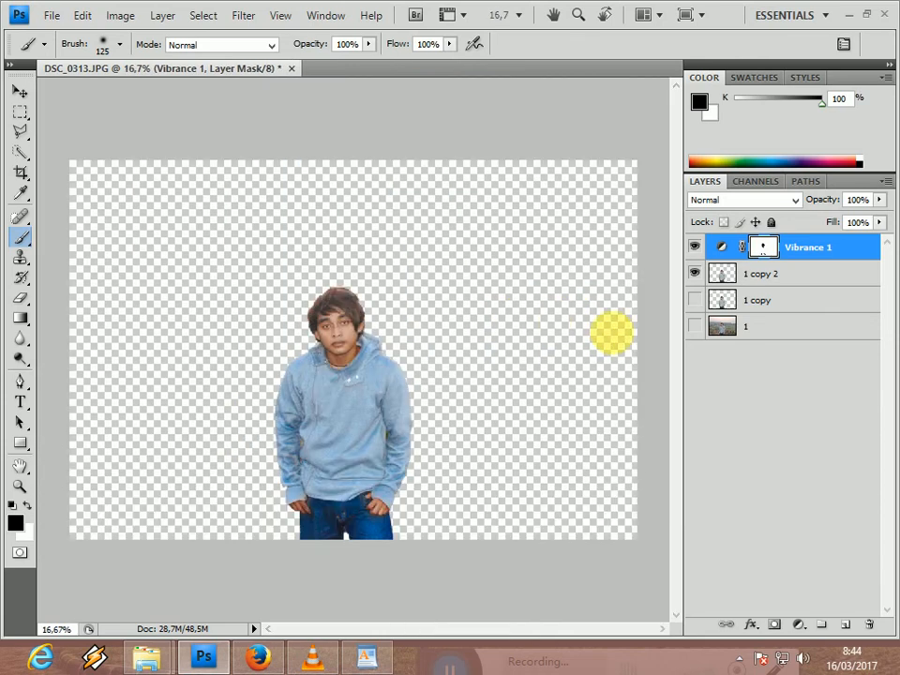
left_click(767, 277, "ctrl")
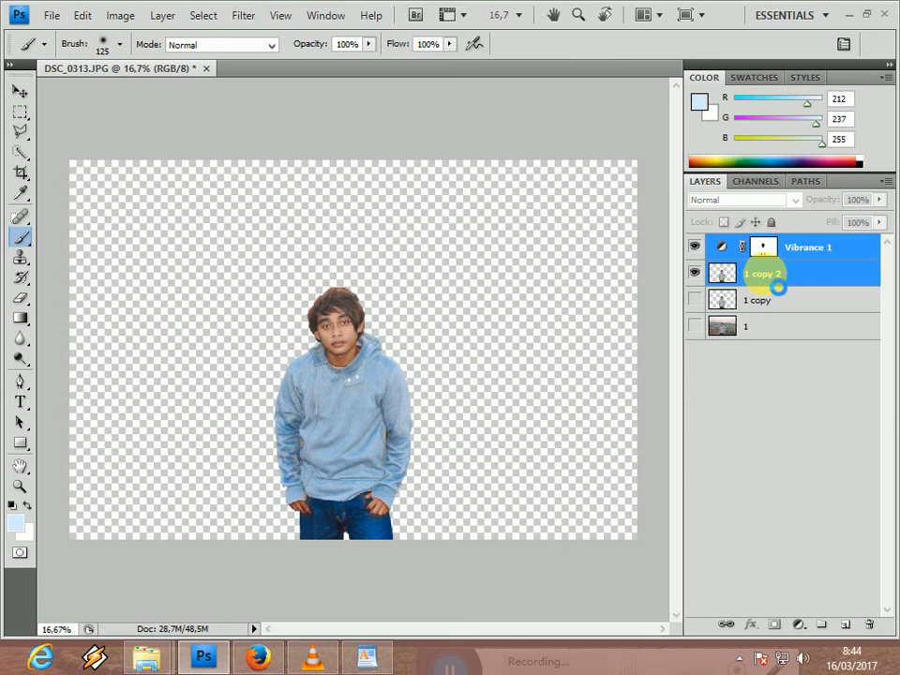
key("ctrl+e")
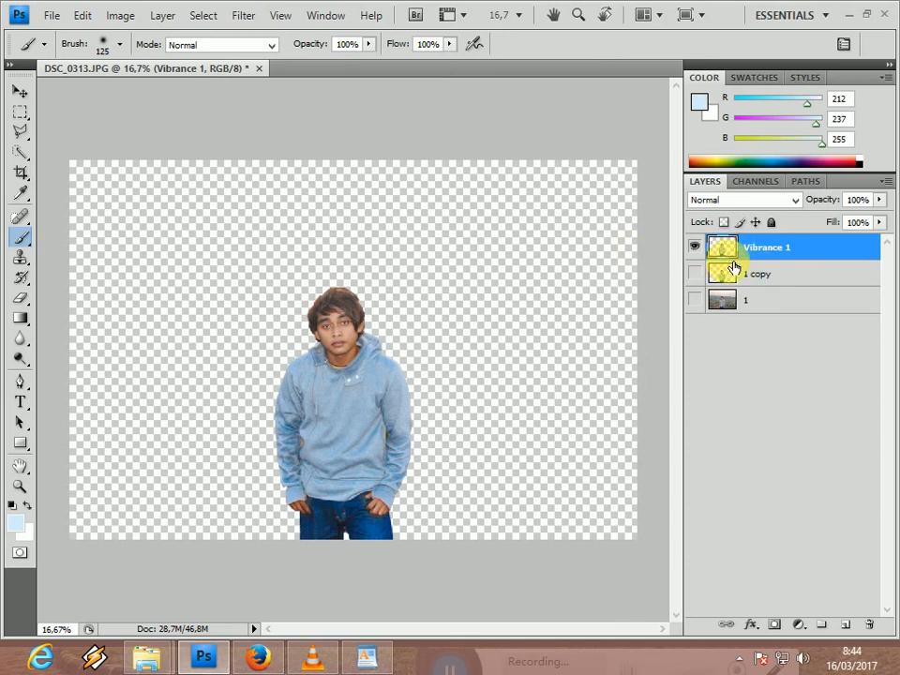
- Duplicate the Vibrance 1 layer and add a white layer mask to both the copy and the original
right_click(796, 258)
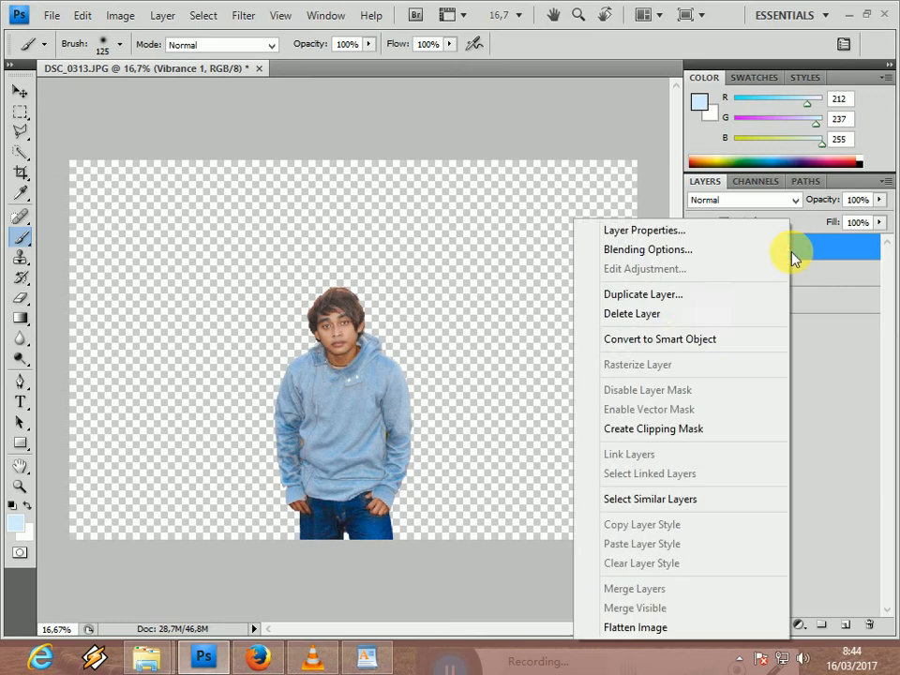
left_click(683, 307)
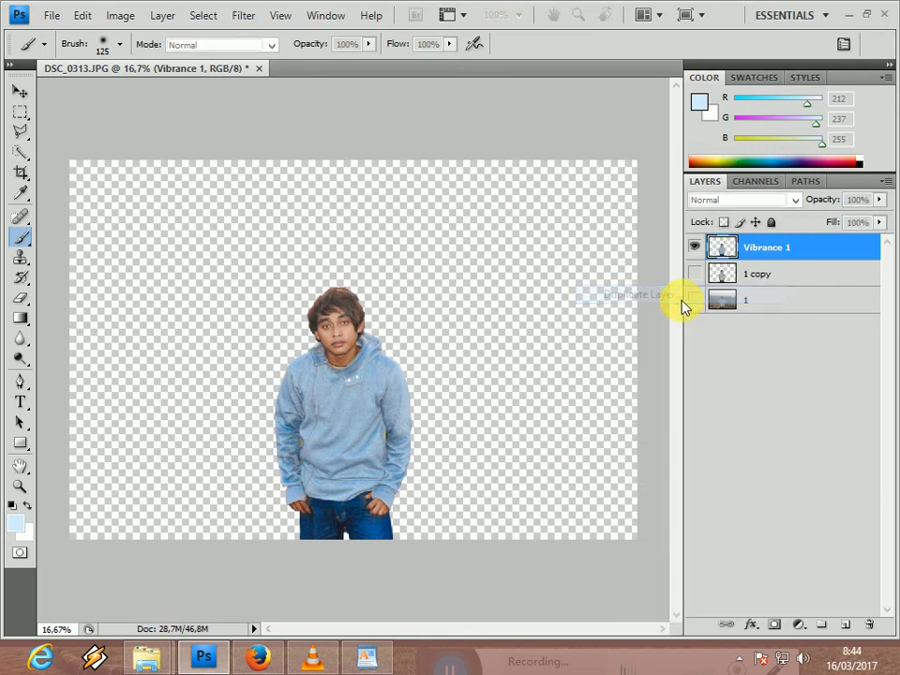
left_click(609, 198)
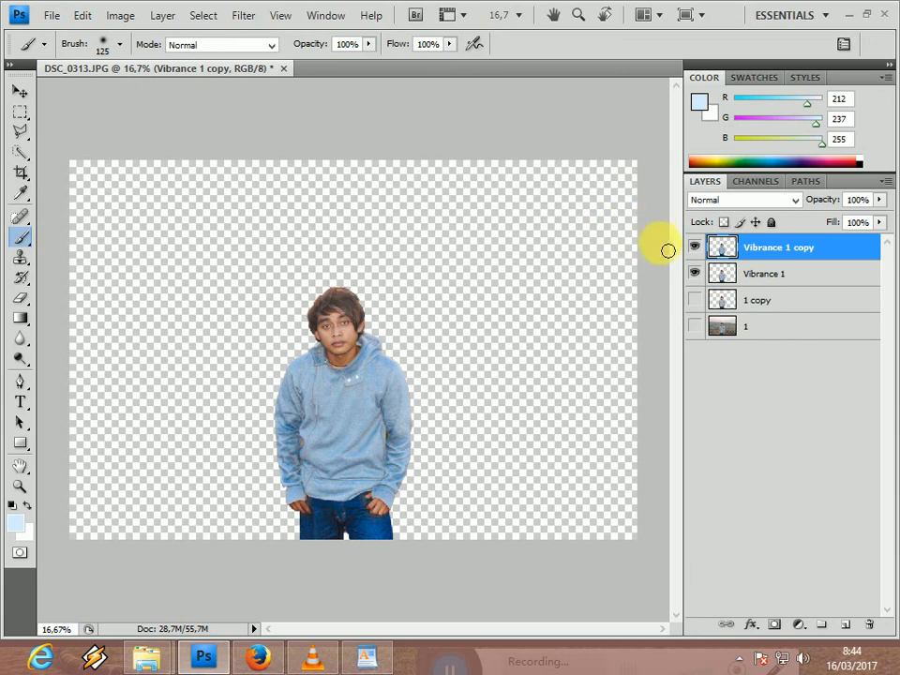
left_click(774, 625)
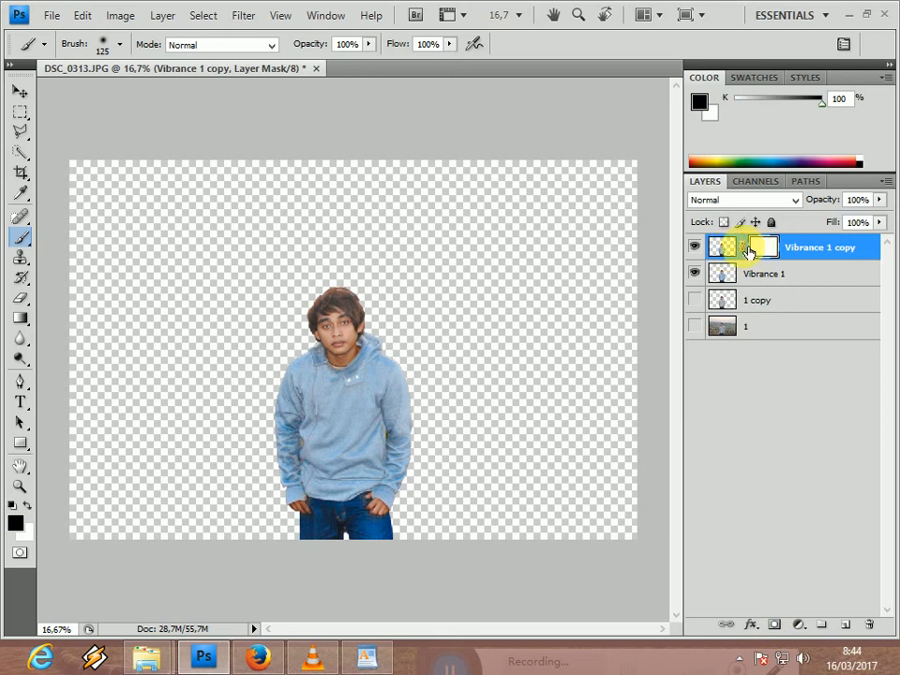
left_click(736, 273)
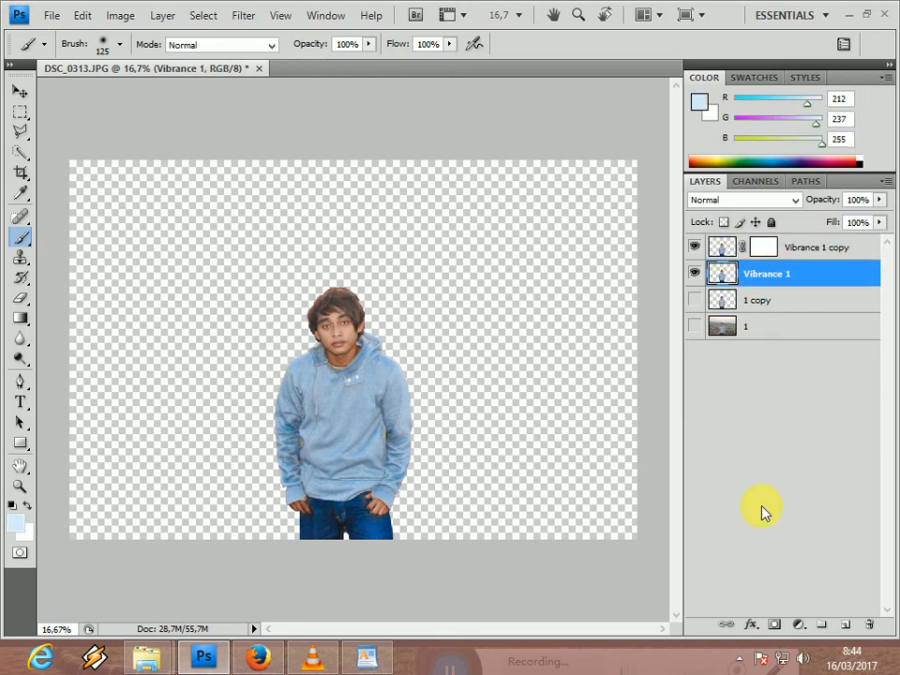
left_click(776, 624)
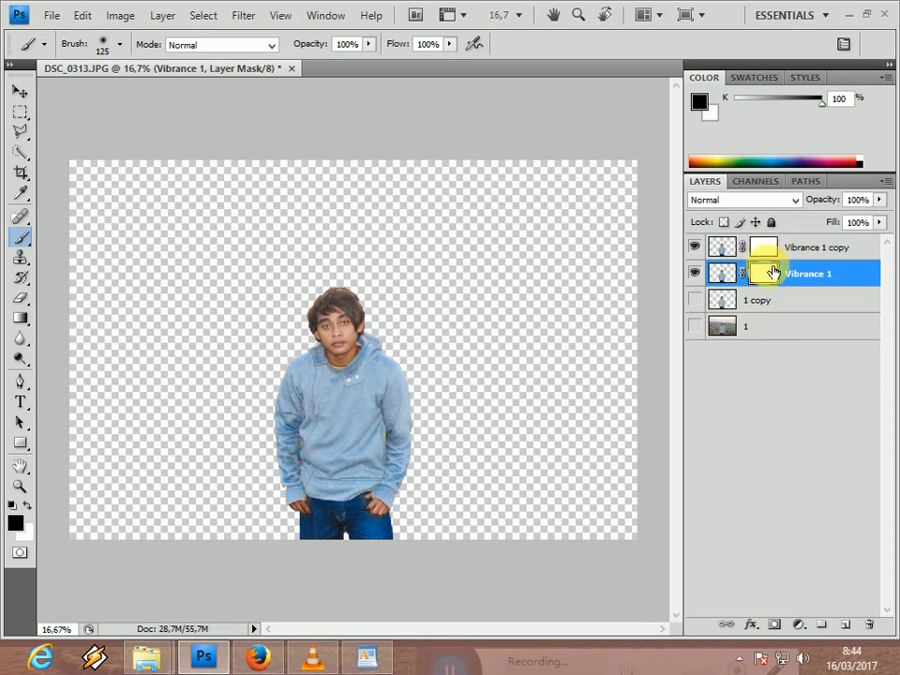
- Fill the Vibrance 1 layer mask with black using the Paint Bucket tool
left_click(26, 316)
left_click(58, 334)
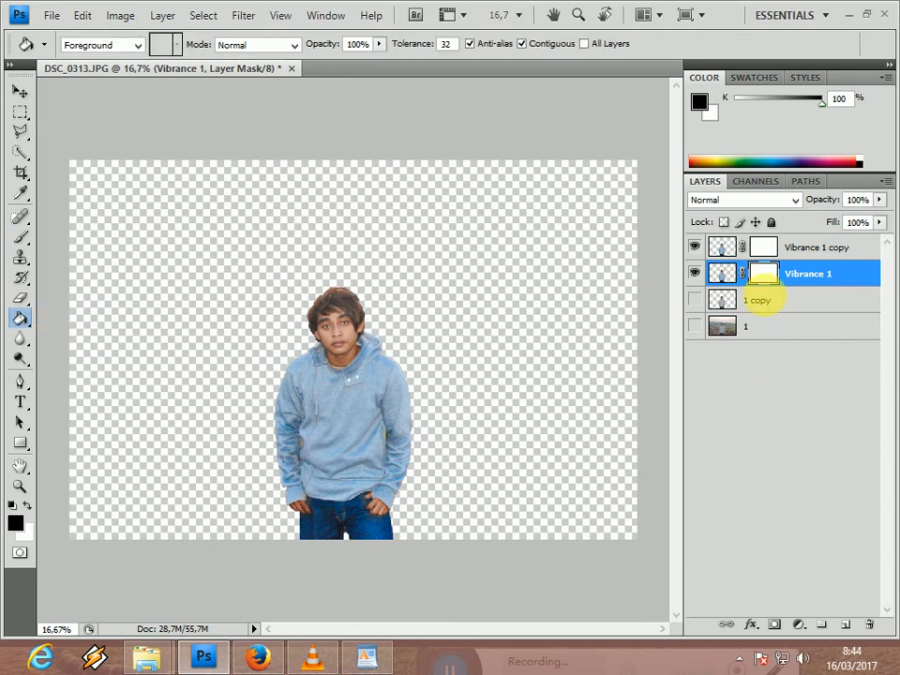
double_click(764, 273)
left_click(533, 243)
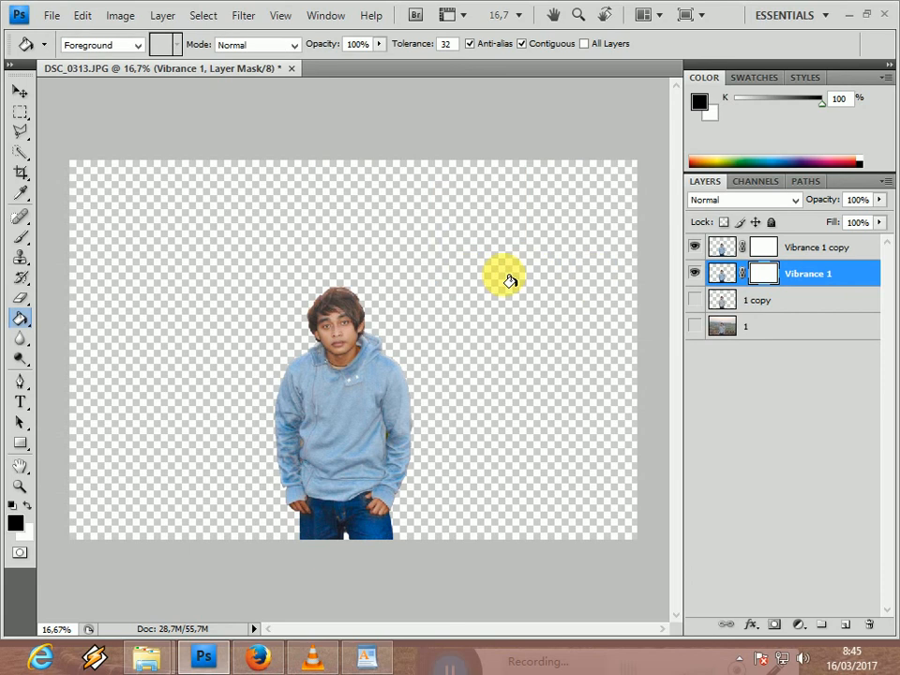
left_click(177, 294)
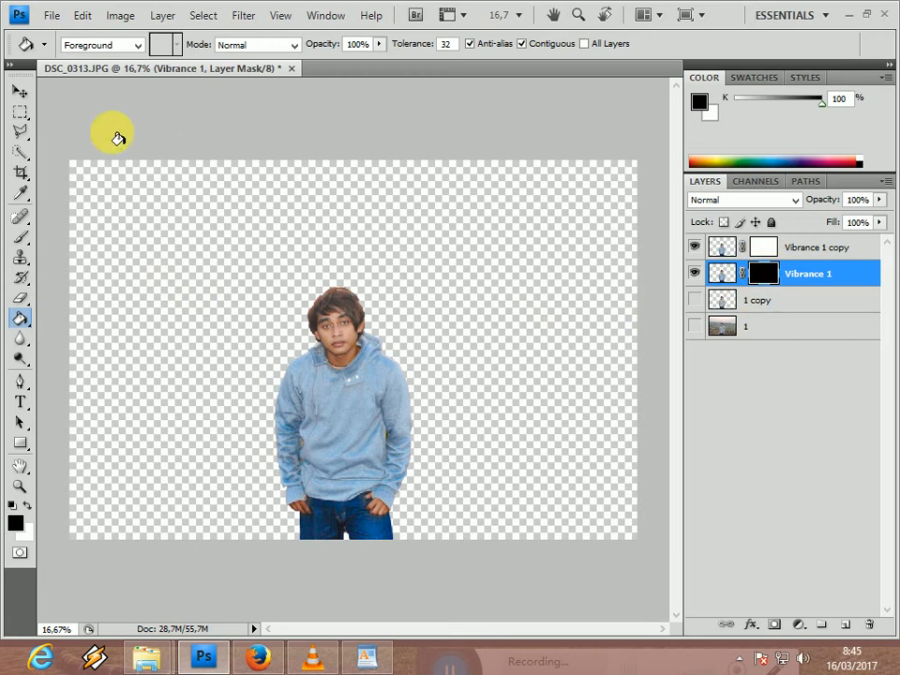
left_click(19, 112)
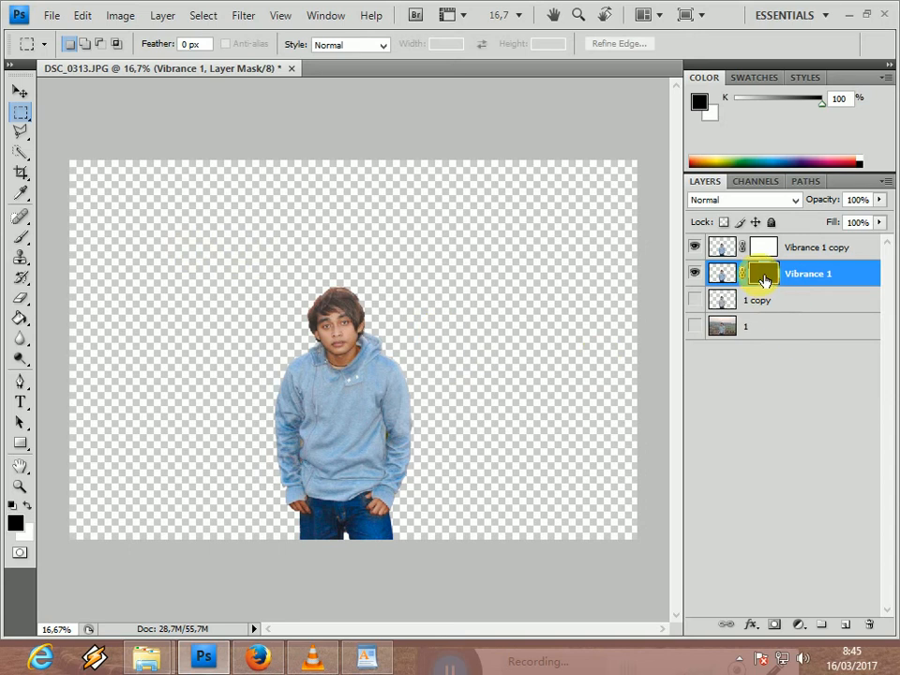
- Liquify the image of the Vibrance 1 layer with the 617 Forward Warp brush, stretching the man's head up to the canvas's upper edge
left_click(724, 276)
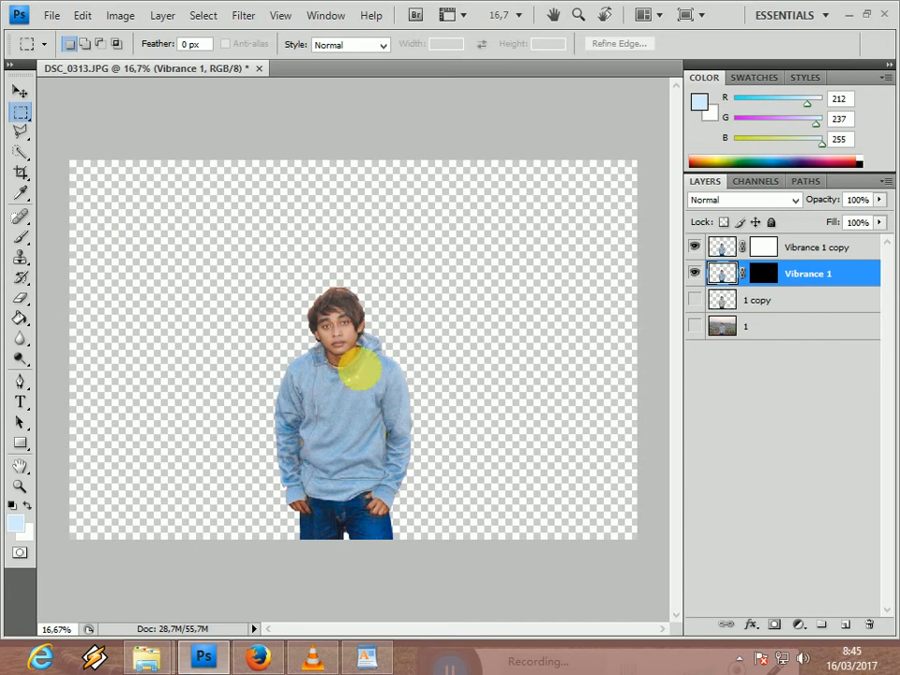
left_click(254, 23)
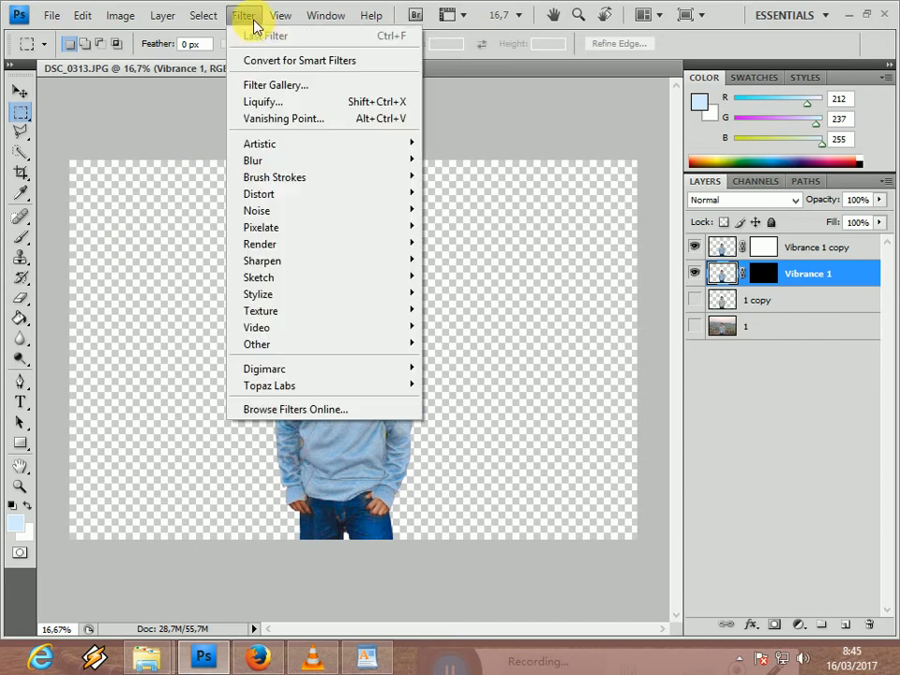
left_click(277, 103)
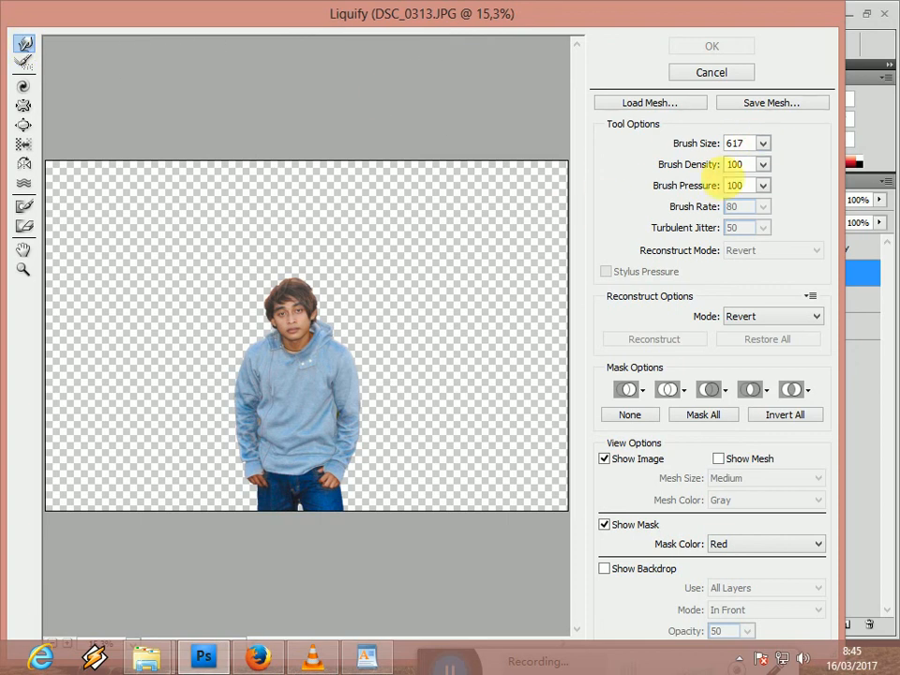
mouse_move(312, 324)
left_mouse_down()
mouse_move(297, 316)
mouse_move(305, 328)
left_mouse_up()
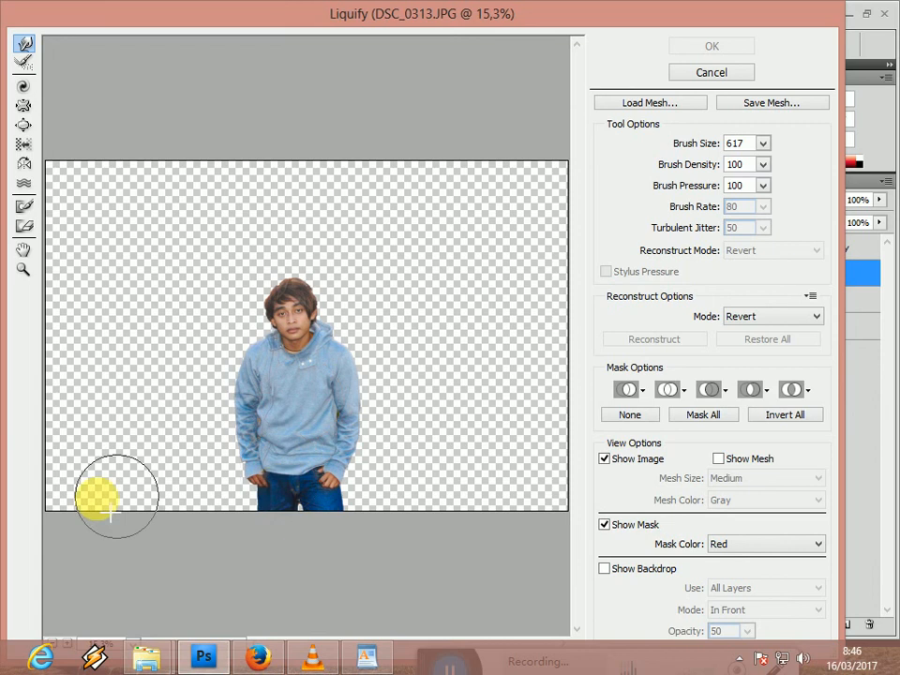
left_click(291, 314)
mouse_move(291, 314)
left_mouse_down()
mouse_move(283, 267)
mouse_move(297, 160)
mouse_move(302, 164)
mouse_move(291, 167)
mouse_move(291, 157)
mouse_move(309, 183)
left_mouse_up()
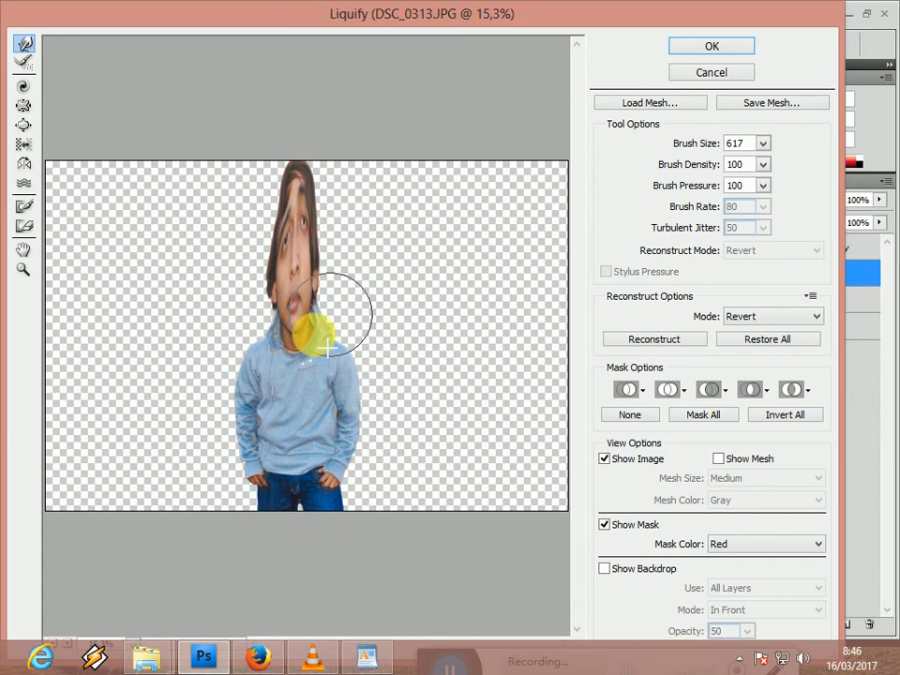
left_click(684, 53)
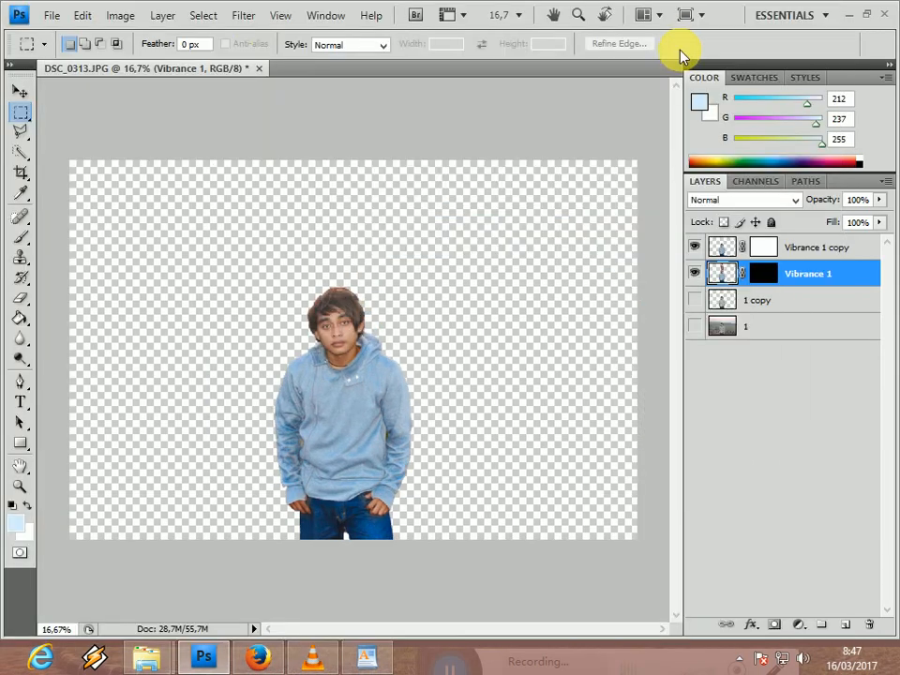
- Liquify the Vibrance 1 image again, pulling the right side of the head, neck and collar outward with the 617 brush
left_click(246, 16)
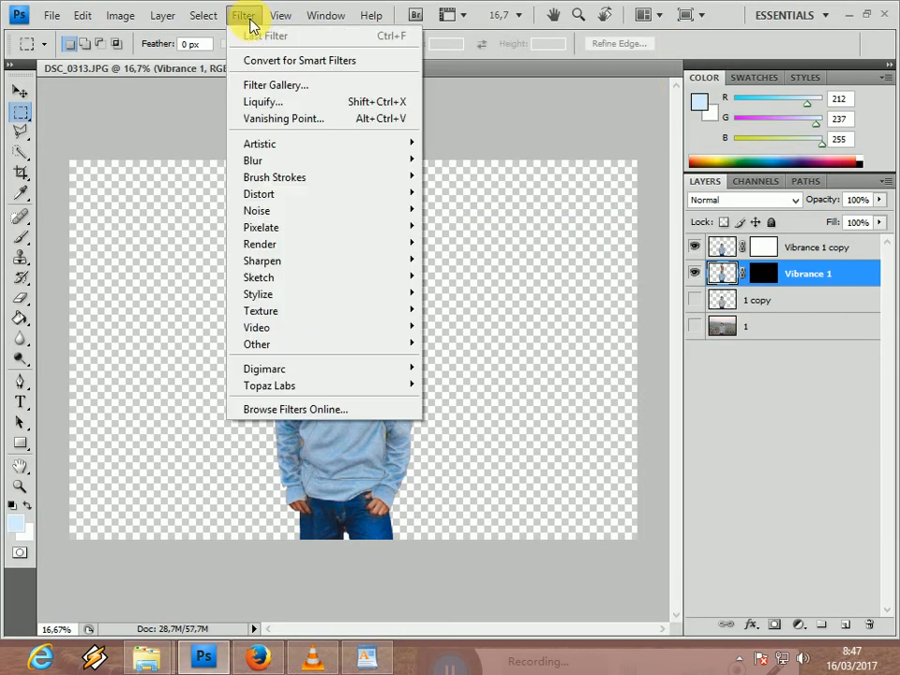
left_click(255, 101)
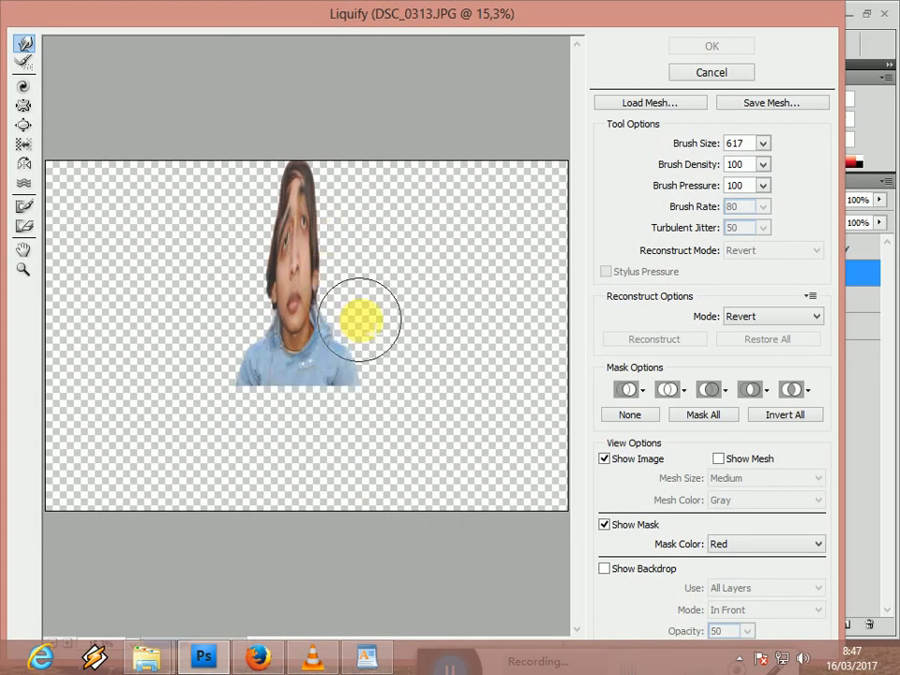
mouse_move(331, 360)
left_mouse_down()
mouse_move(314, 275)
mouse_move(333, 346)
mouse_move(324, 354)
mouse_move(410, 332)
mouse_move(328, 316)
mouse_move(388, 301)
mouse_move(356, 289)
mouse_move(389, 283)
mouse_move(317, 249)
mouse_move(410, 230)
mouse_move(371, 243)
mouse_move(326, 223)
mouse_move(316, 199)
mouse_move(396, 170)
mouse_move(367, 214)
mouse_move(312, 203)
mouse_move(307, 210)
mouse_move(273, 187)
mouse_move(253, 195)
mouse_move(346, 173)
left_mouse_up()
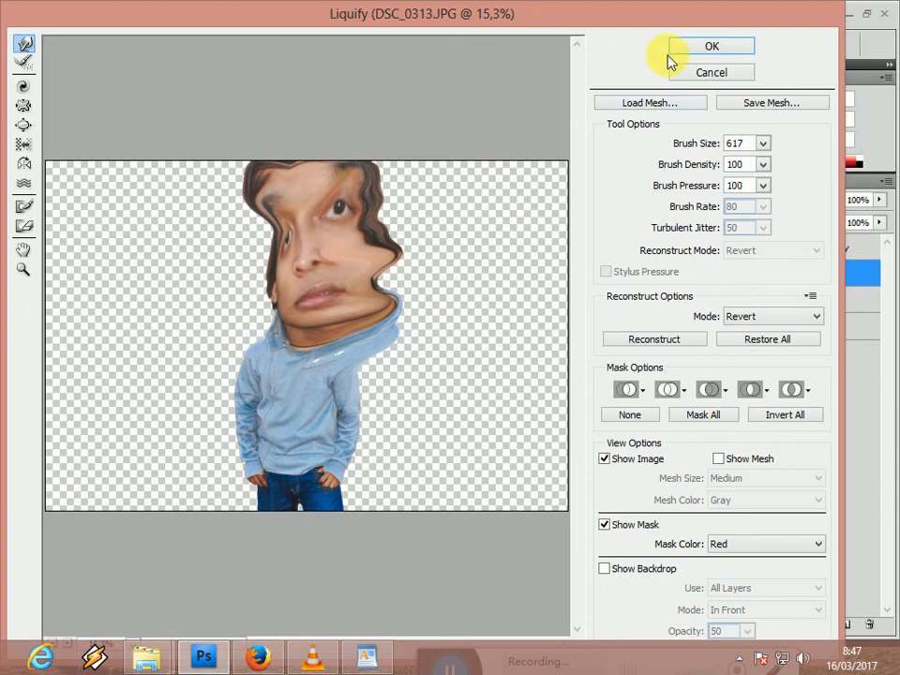
left_click(703, 44)
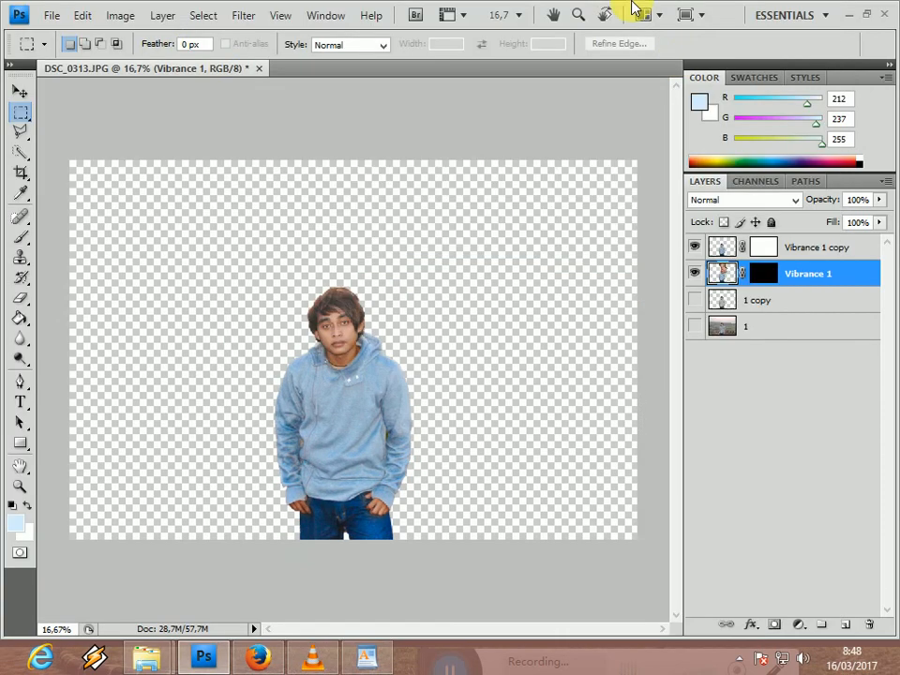
- Apply another Liquify pass to Vibrance 1, pulling the left side of the face, neck and collar outward
left_click(167, 16)
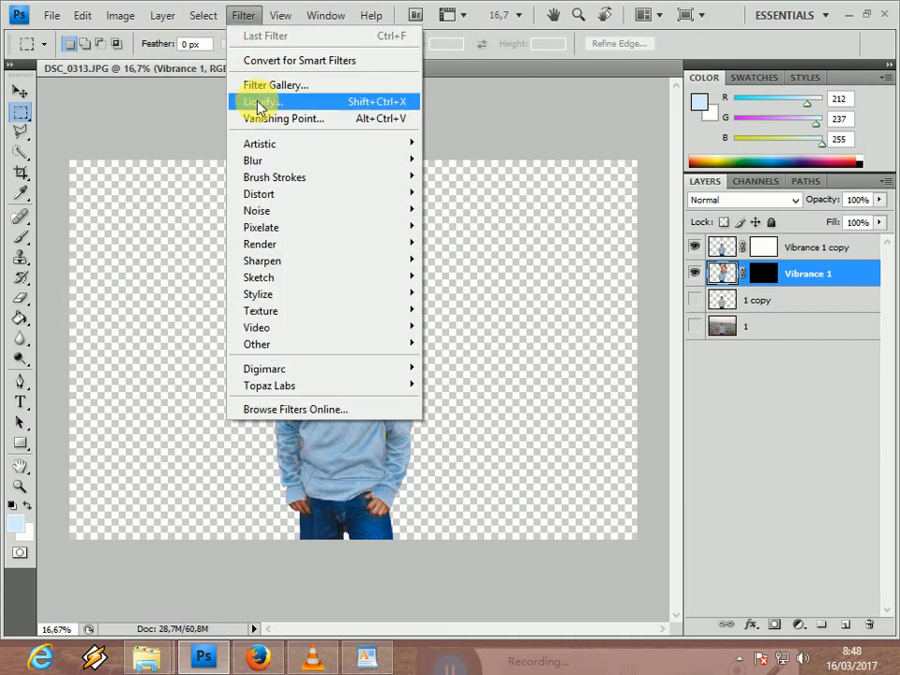
left_click(259, 101)
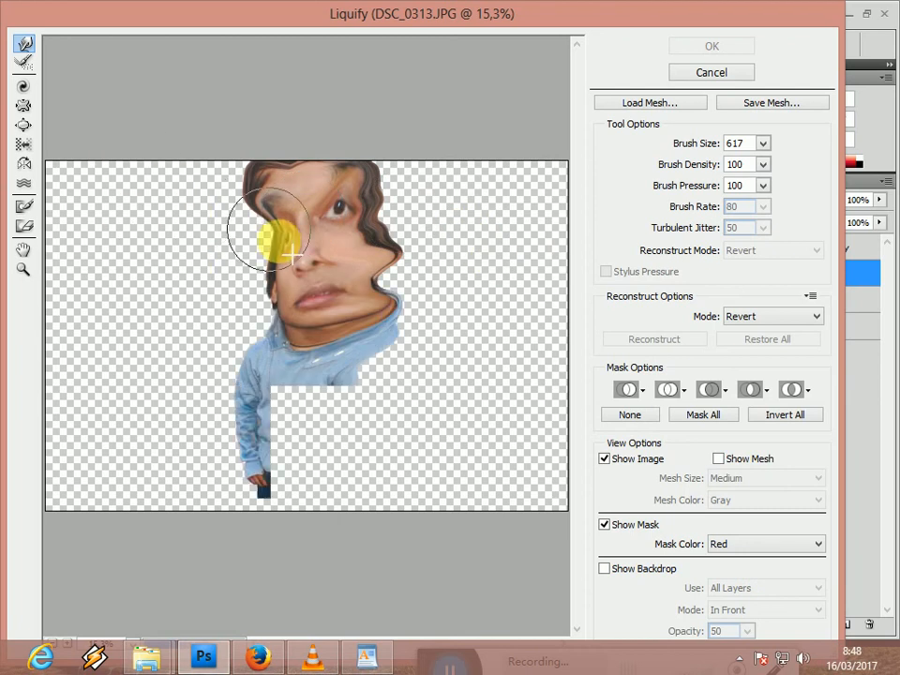
mouse_move(292, 247)
left_mouse_down()
mouse_move(282, 208)
mouse_move(259, 218)
mouse_move(219, 197)
mouse_move(301, 235)
mouse_move(291, 257)
mouse_move(188, 231)
mouse_move(372, 245)
mouse_move(336, 242)
mouse_move(294, 279)
mouse_move(293, 308)
mouse_move(206, 293)
mouse_move(322, 336)
mouse_move(330, 350)
mouse_move(191, 341)
left_mouse_up()
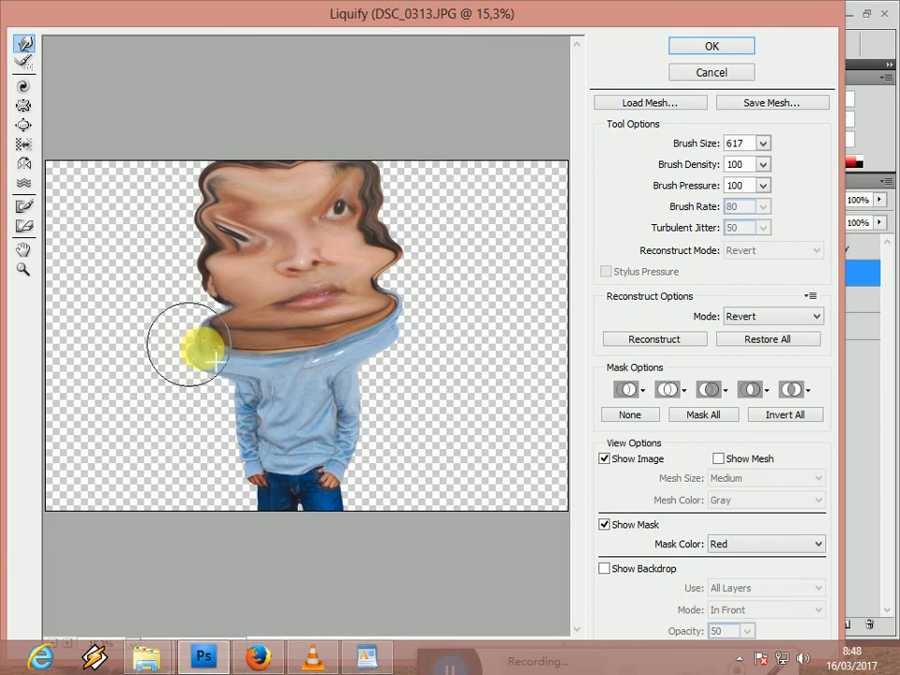
left_click(681, 54)
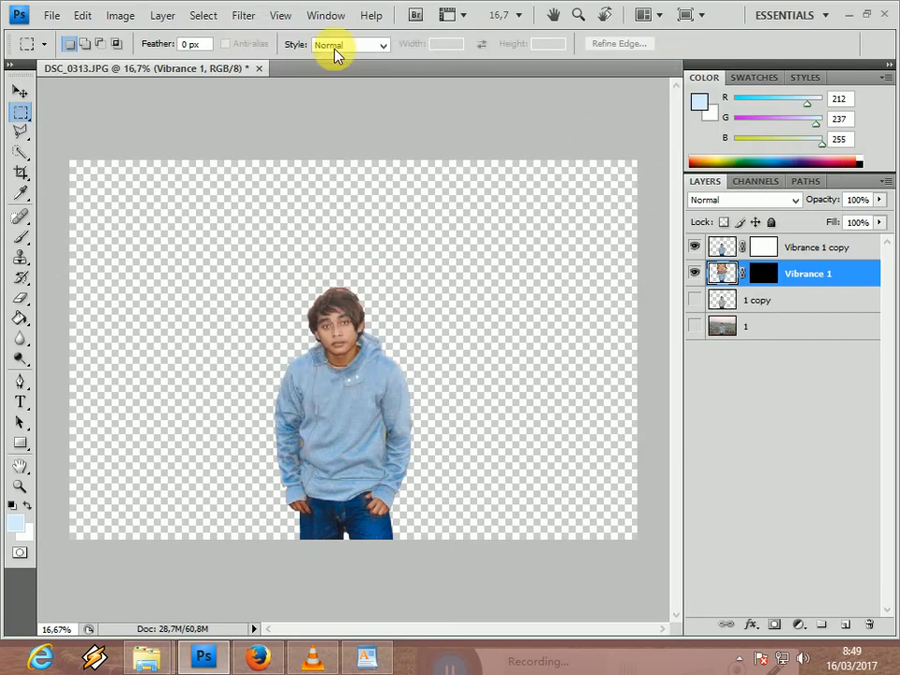
- Use Liquify on Vibrance 1 to smear the jeans, hand, hoodie and head sideways until they cover most of the canvas
left_click(256, 16)
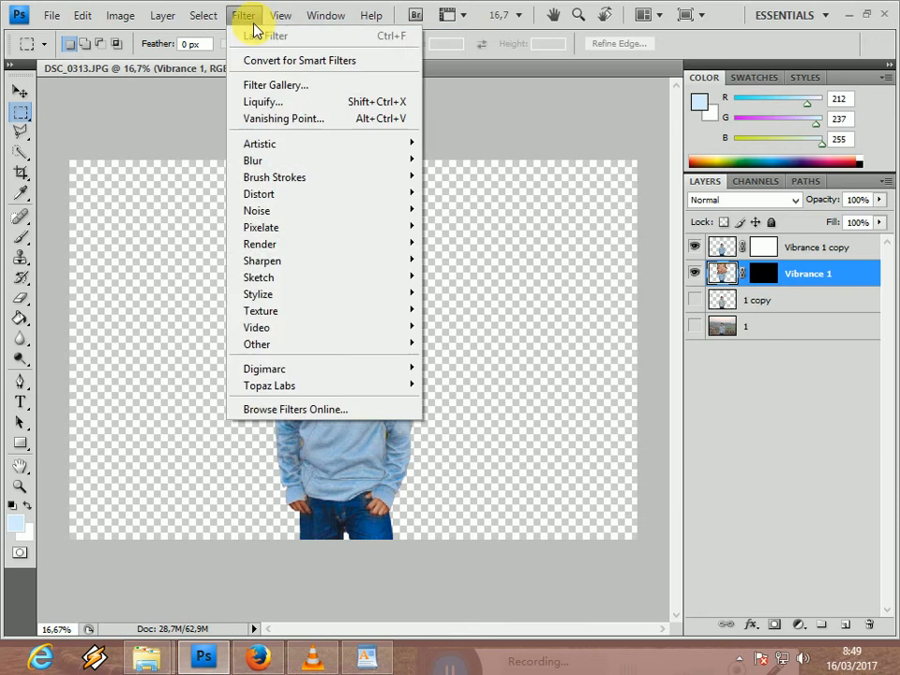
left_click(275, 105)
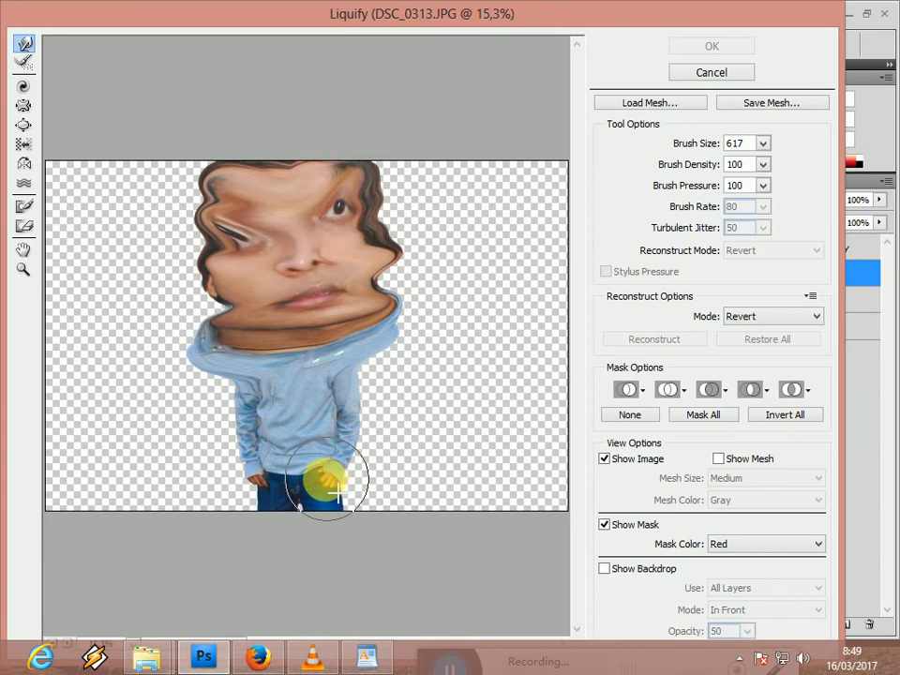
mouse_move(317, 489)
left_mouse_down()
mouse_move(324, 478)
mouse_move(463, 488)
left_mouse_up()
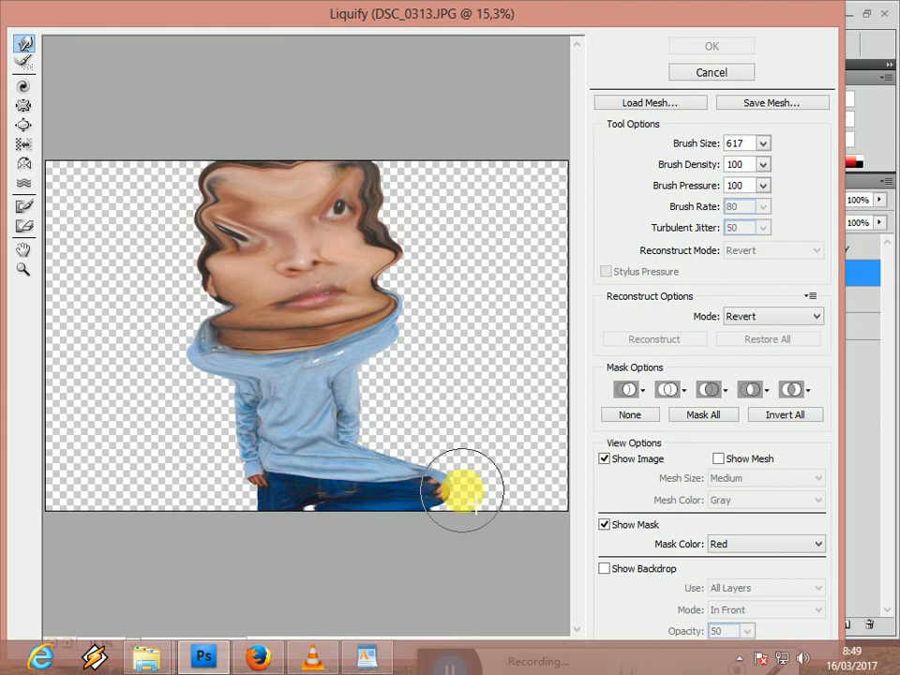
mouse_move(298, 426)
left_mouse_down()
mouse_move(467, 448)
mouse_move(440, 434)
mouse_move(473, 432)
left_mouse_up()
left_click(695, 47)
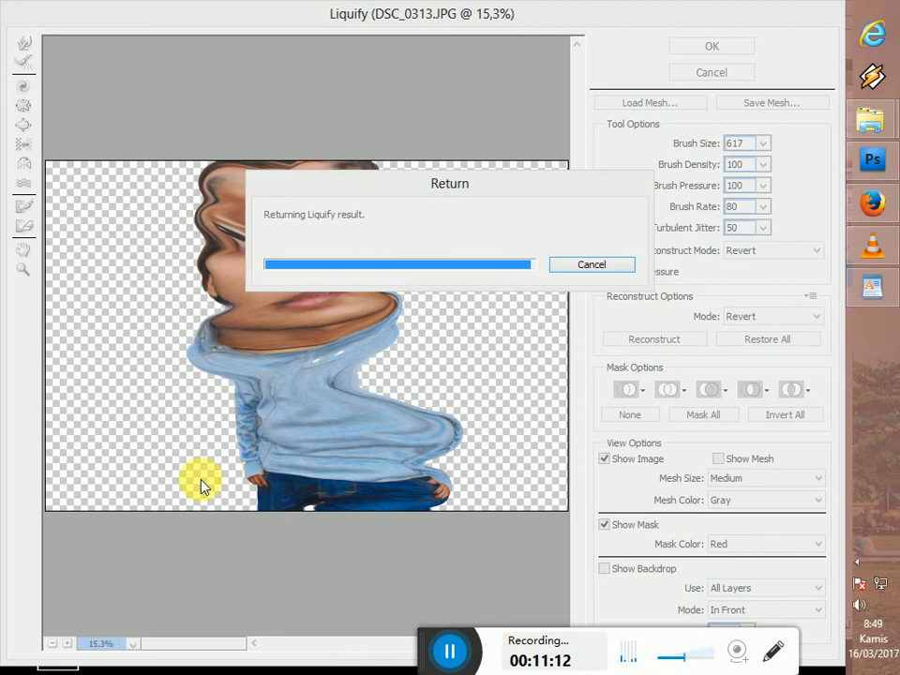
left_click(451, 655)
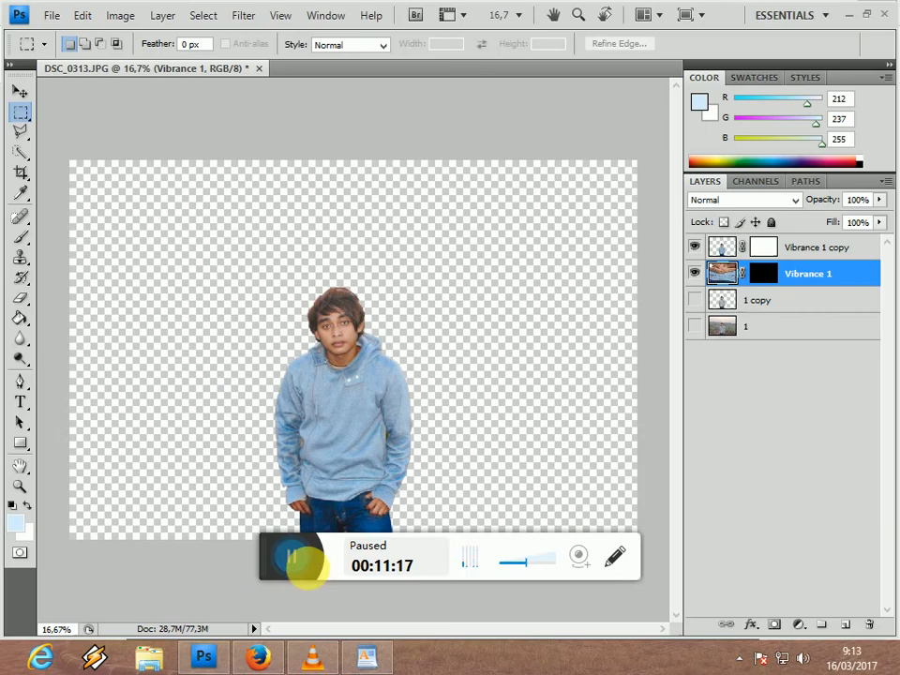
left_click(281, 556)
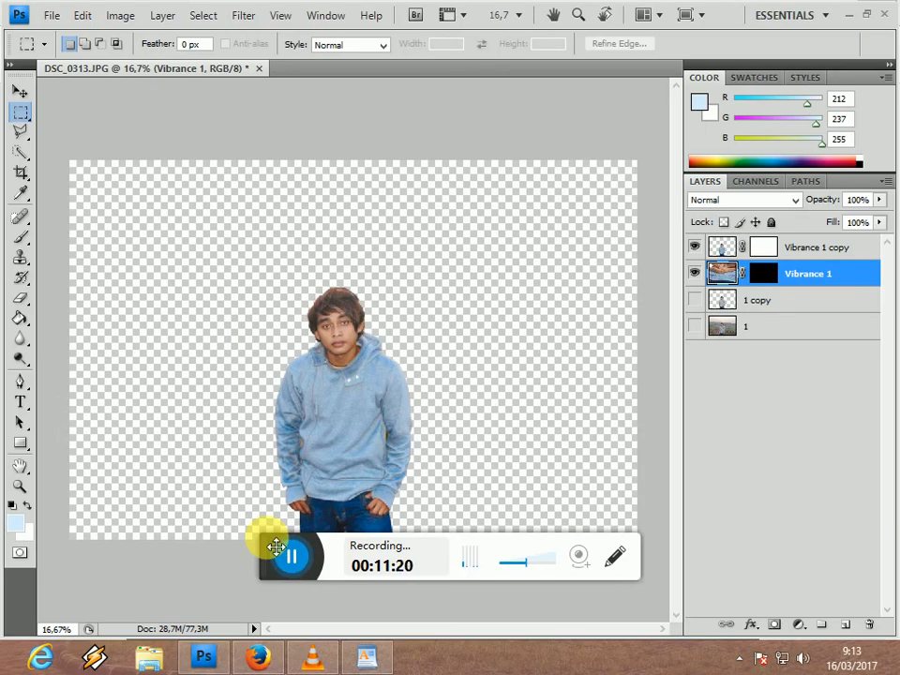
left_click_drag(276, 546, 449, 658)
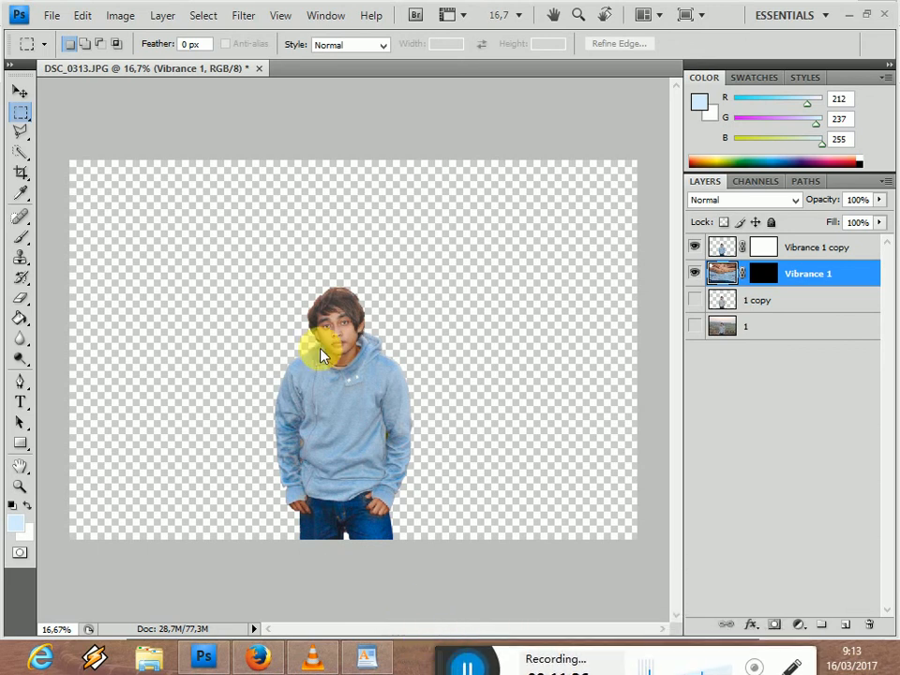
- Liquify Vibrance 1 once more, pulling the hair and skin over the transparent upper-left corner of the canvas
left_click(252, 17)
left_click(242, 100)
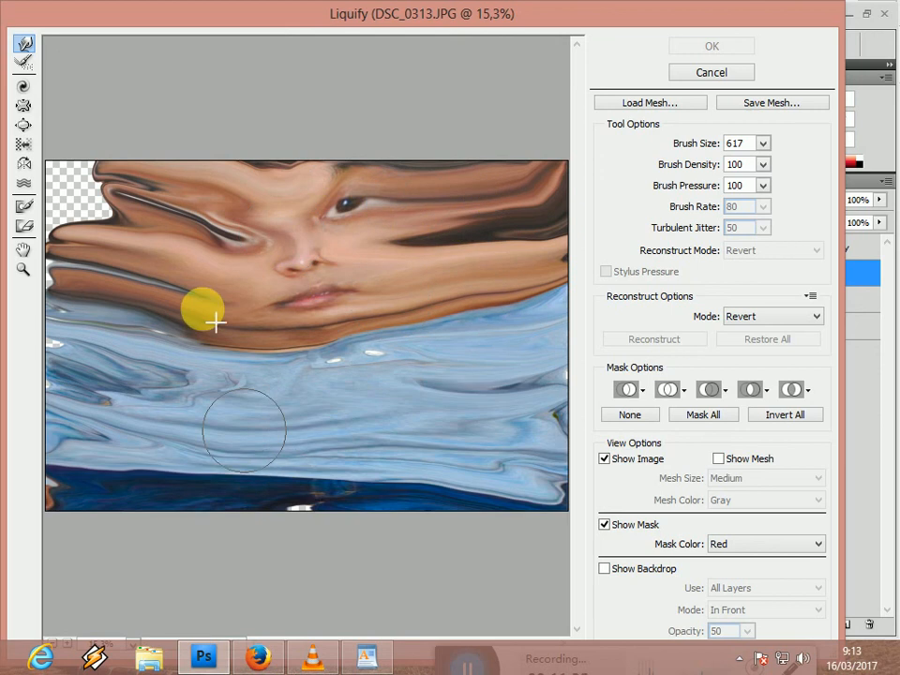
mouse_move(127, 201)
left_mouse_down()
mouse_move(121, 217)
mouse_move(49, 187)
left_mouse_up()
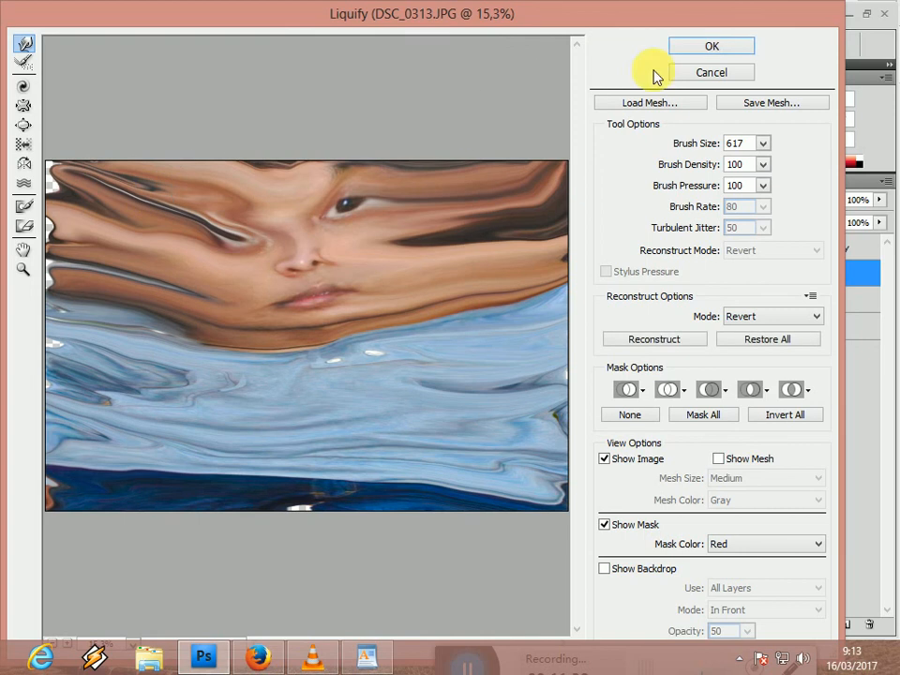
left_click(694, 49)
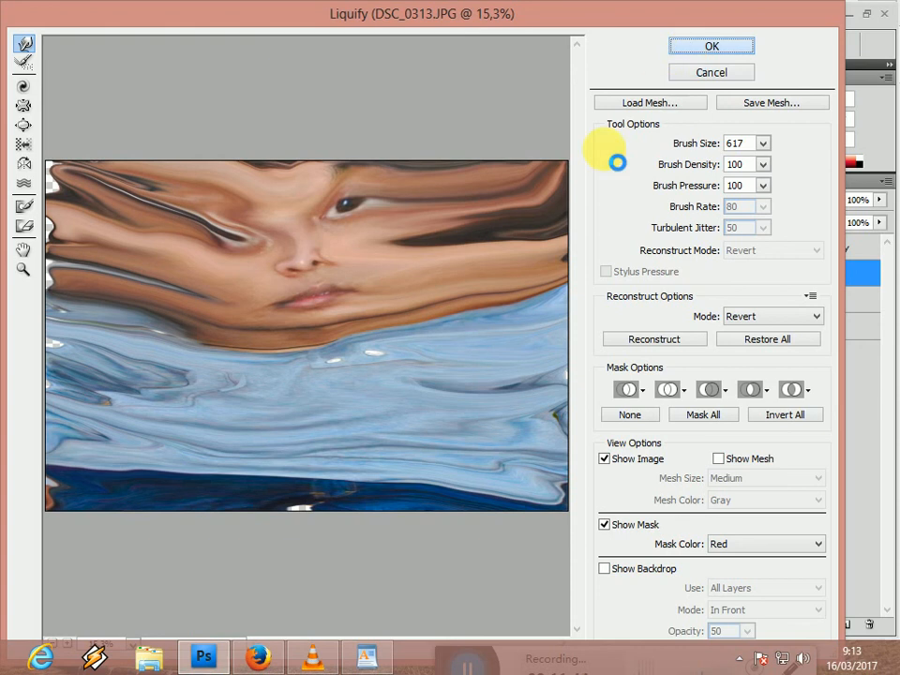
left_click_drag(443, 660, 818, 424)
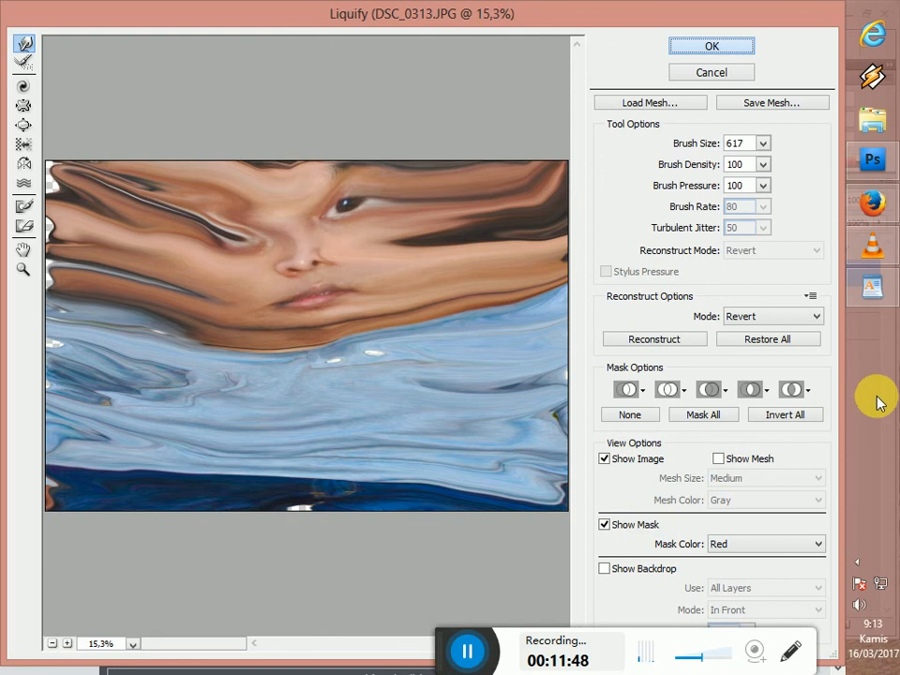
- Apply the finished Liquify distortion of the smeared face, hoodie and jeans to the Vibrance 1 layer
left_click_drag(880, 403, 607, 530)
left_click(608, 526)
mouse_move(438, 613)
left_mouse_down()
mouse_move(445, 664)
mouse_move(455, 660)
left_mouse_up()
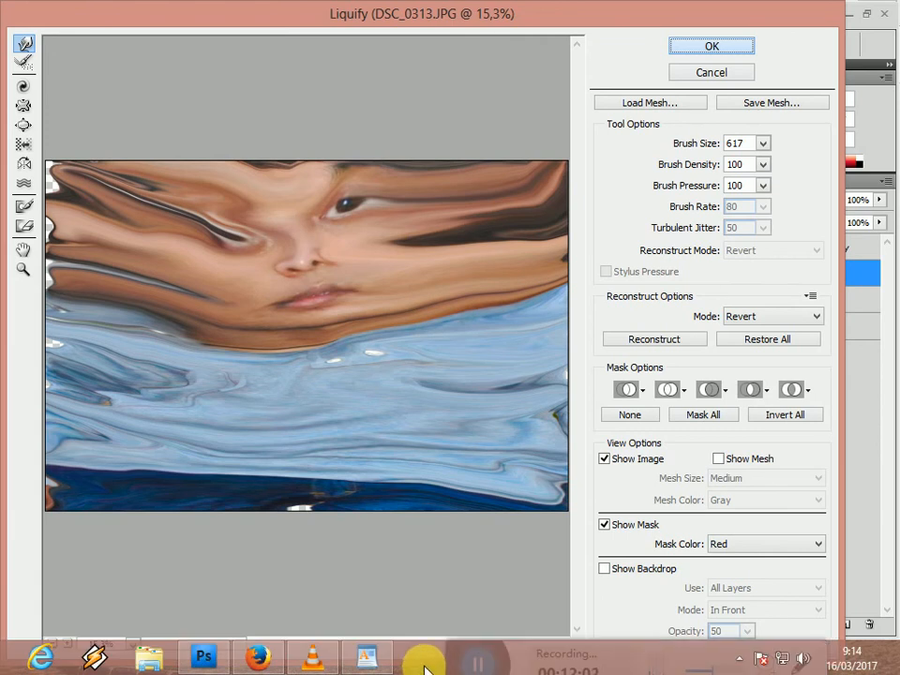
key("Return")
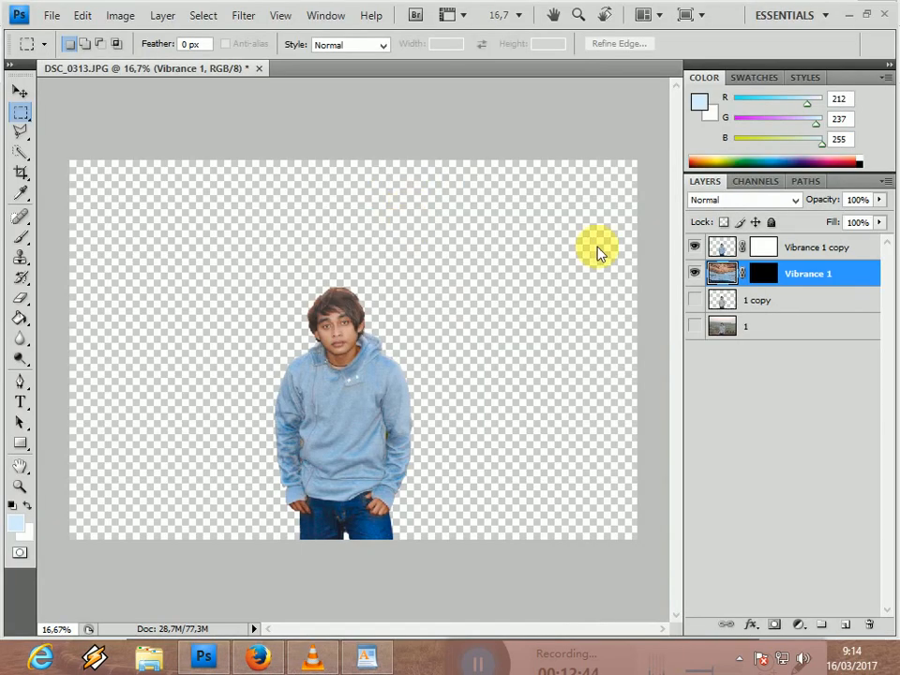
left_click(244, 15)
left_click(253, 102)
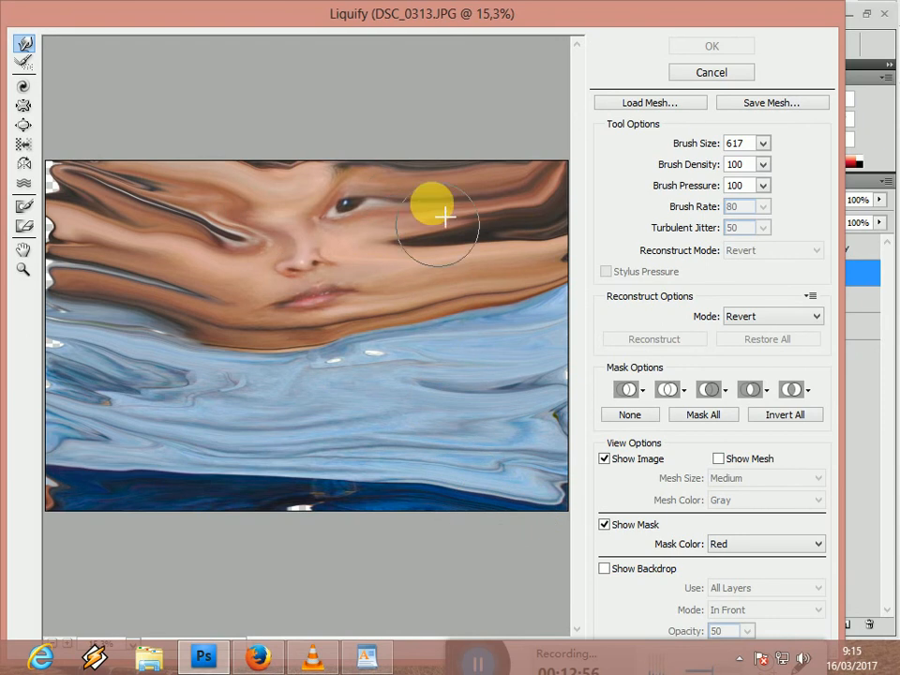
left_click(679, 72)
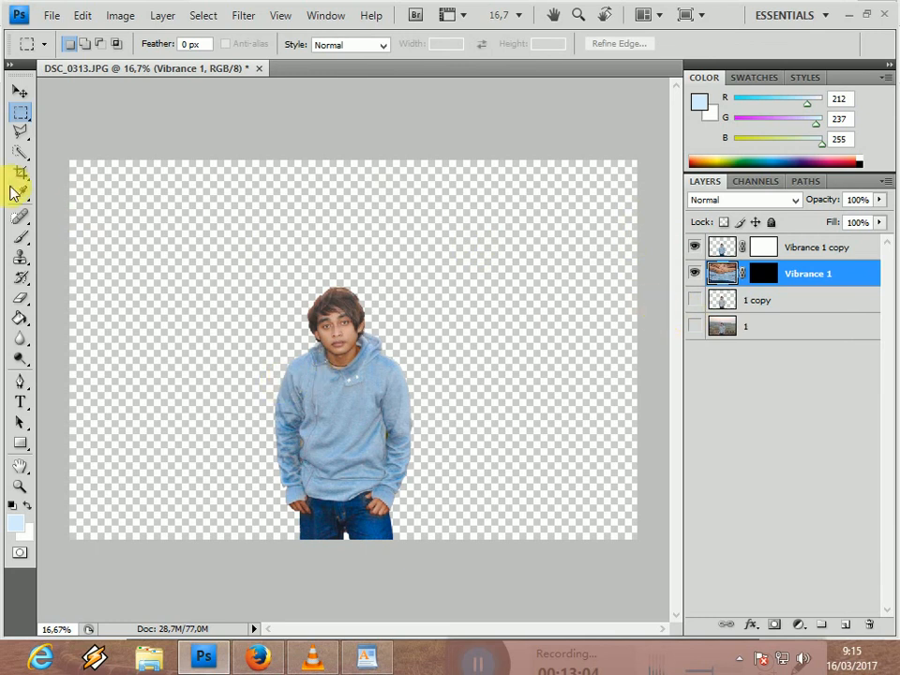
- Activate the Brush tool, and switch to Firefox to search Google for "brush smoke"
left_click(19, 238)
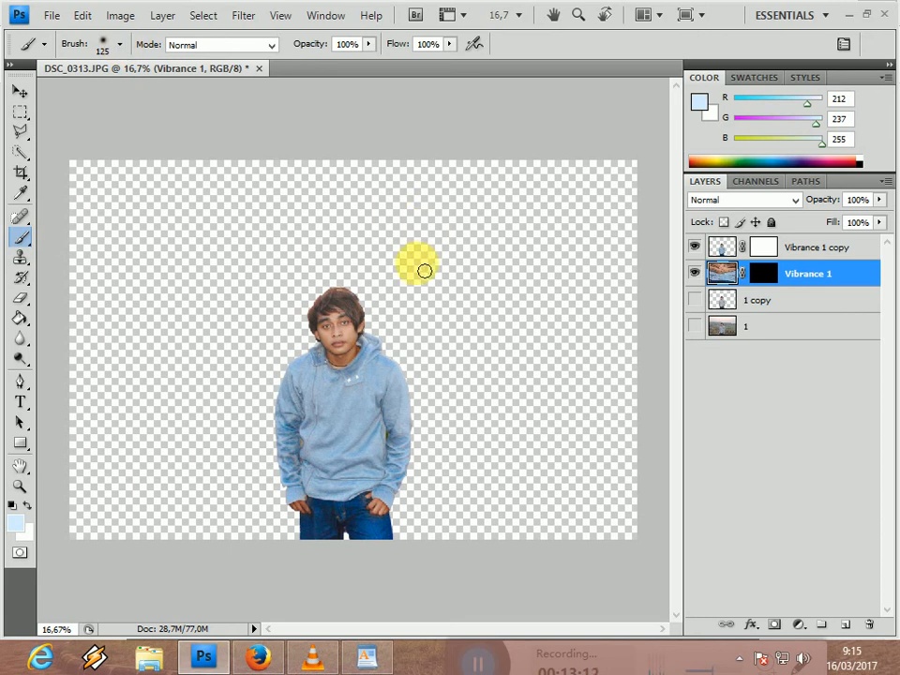
left_click(253, 658)
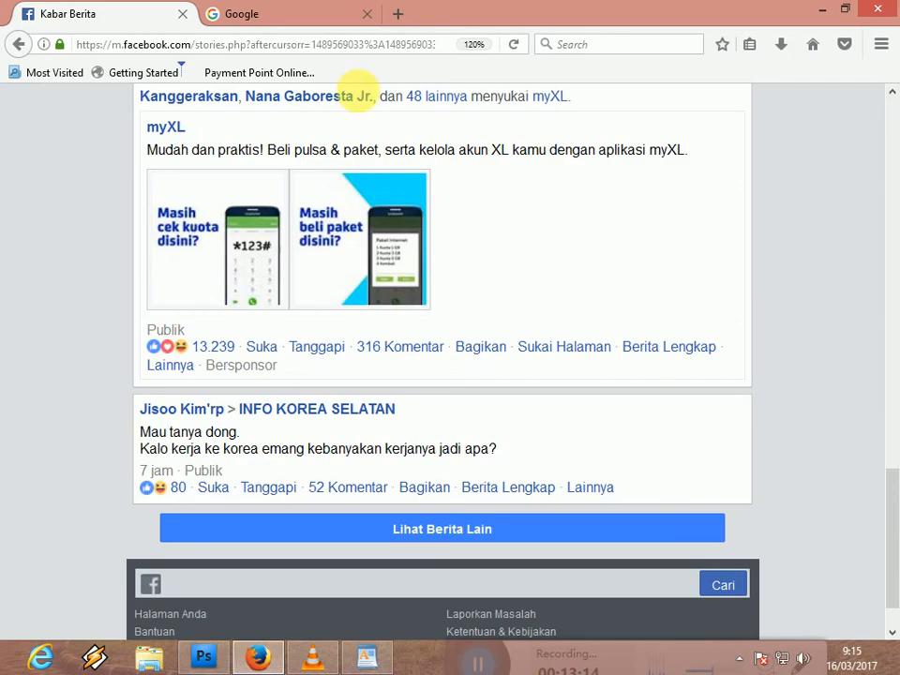
scroll(450, 291, "up", 15)
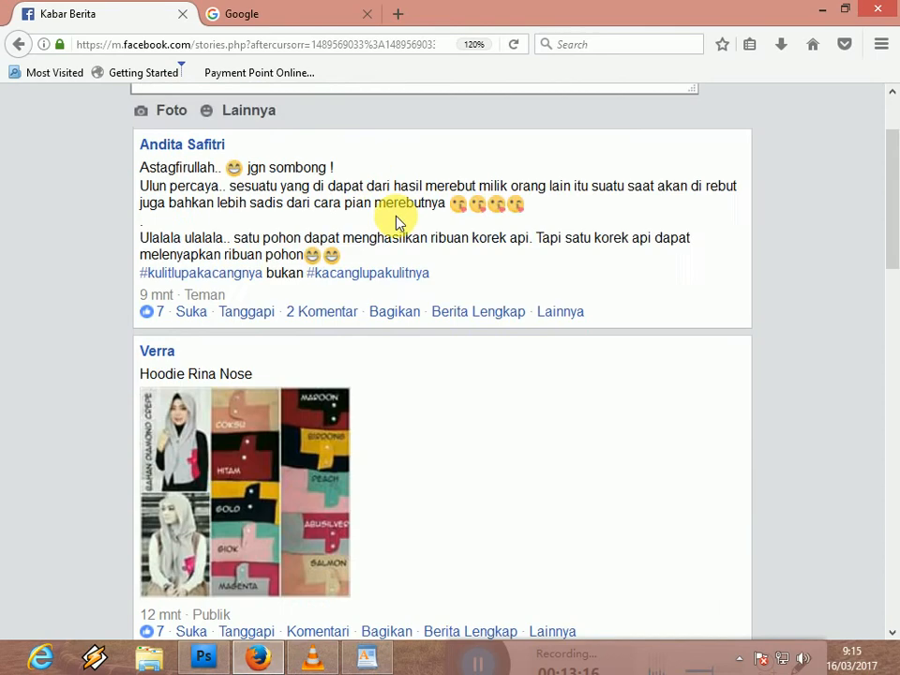
left_click(311, 10)
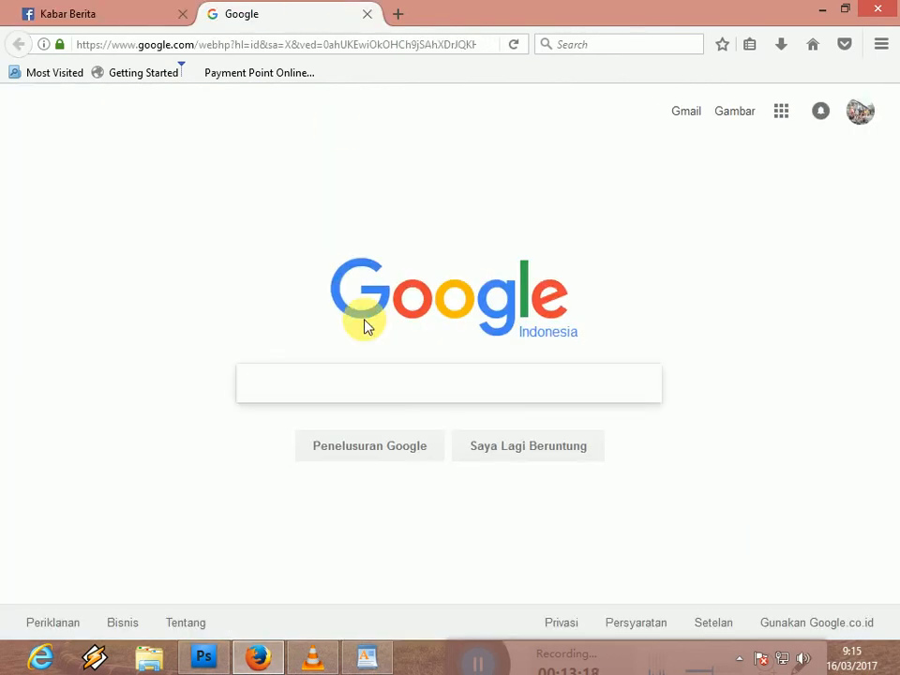
type("b")
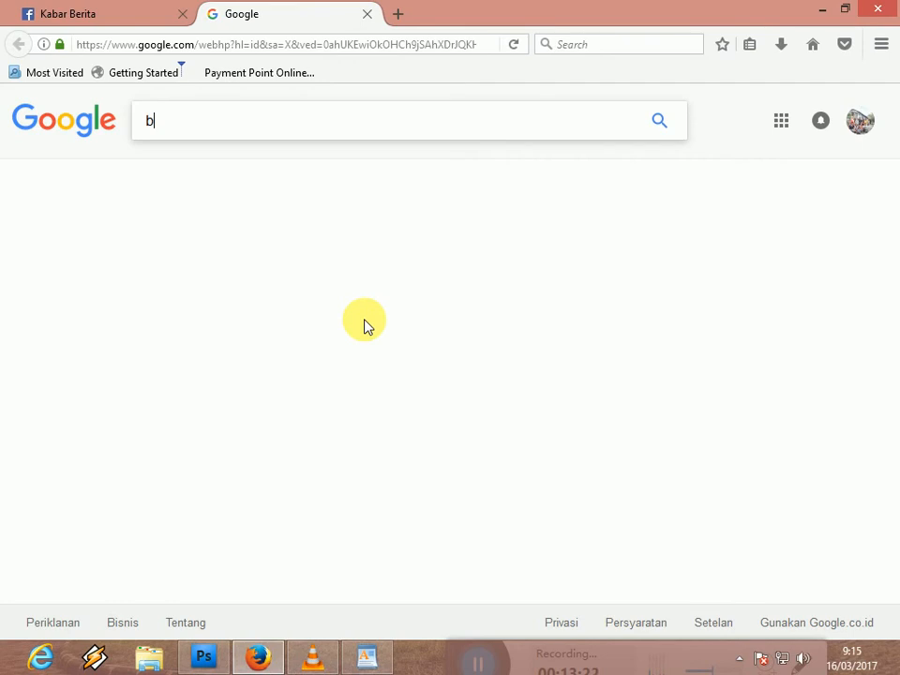
type("ruds")
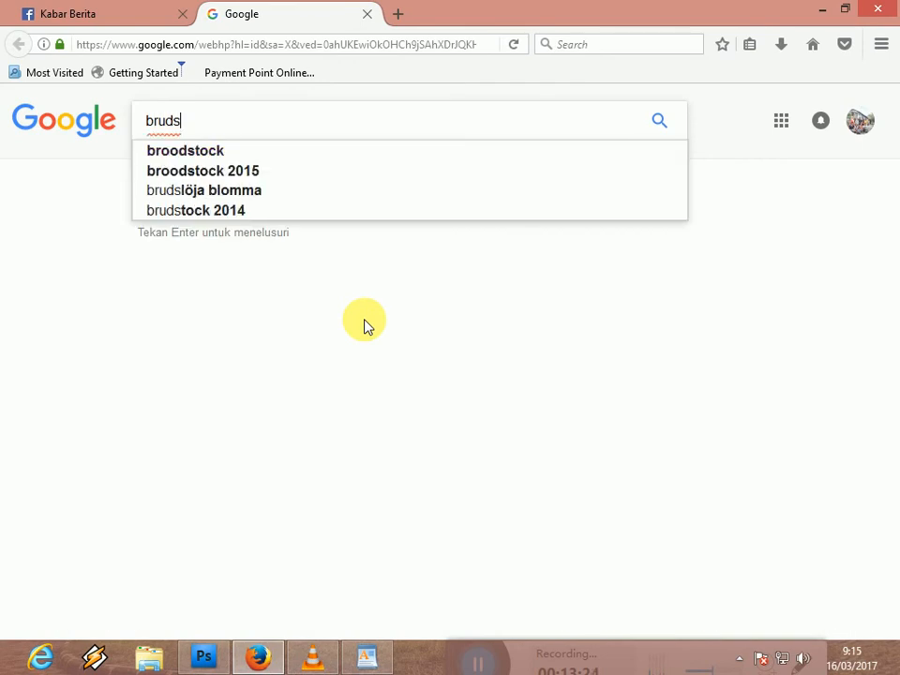
key("BackSpace")
key("BackSpace")
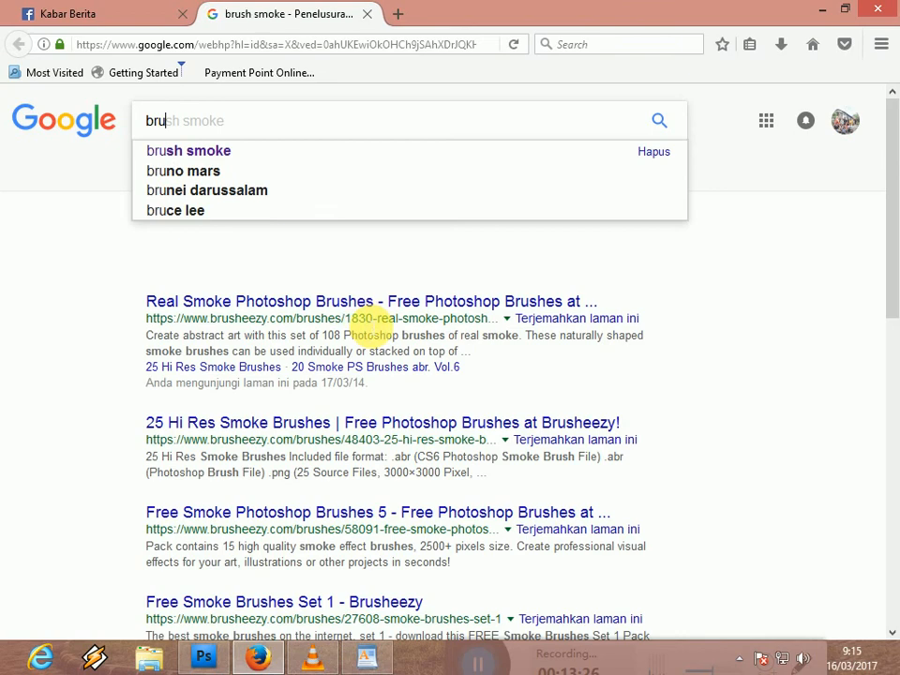
key("Down")
key("Return")
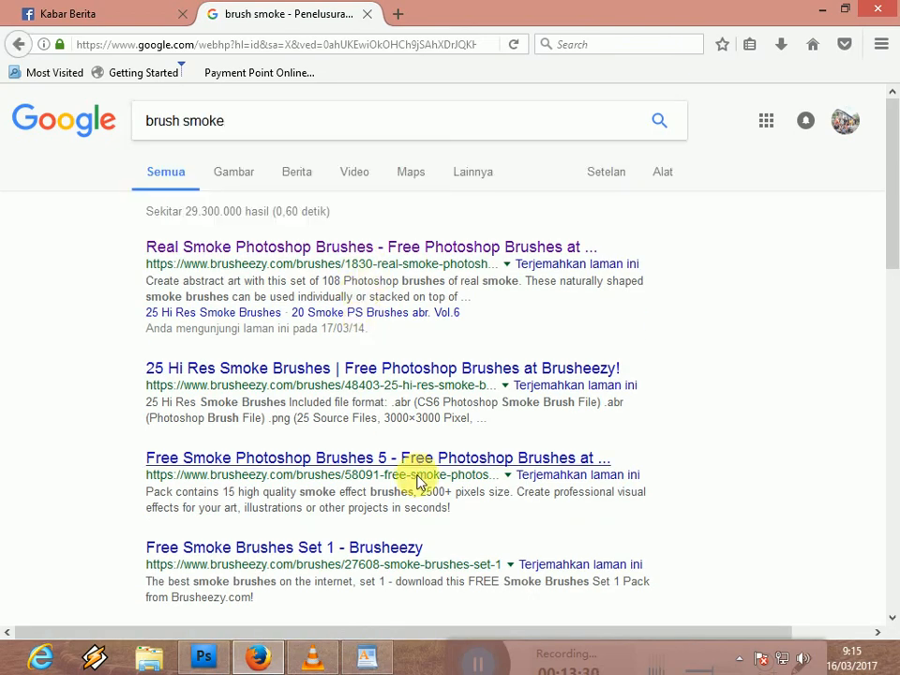
- Open the Real Smoke Photoshop Brushes result from Brusheezy in a new tab and view its download page
middle_click(399, 252)
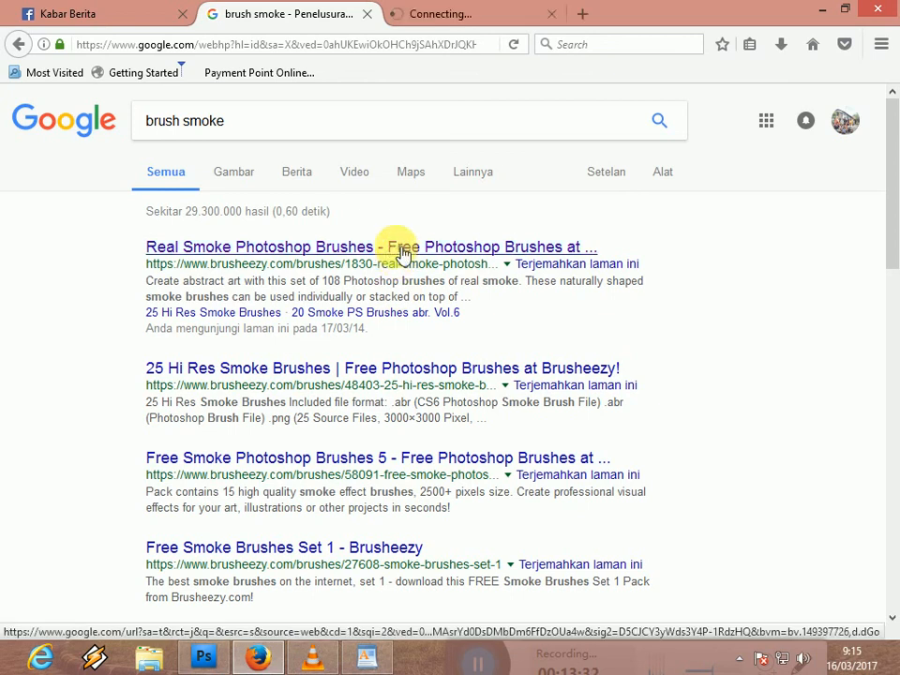
middle_click(401, 253)
middle_click(605, 26)
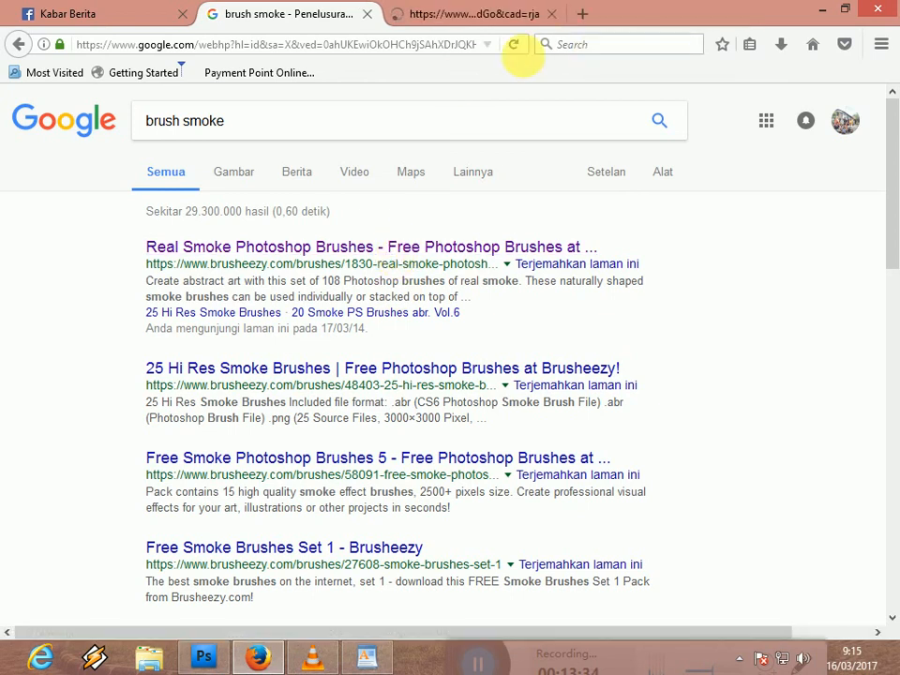
left_click(483, 12)
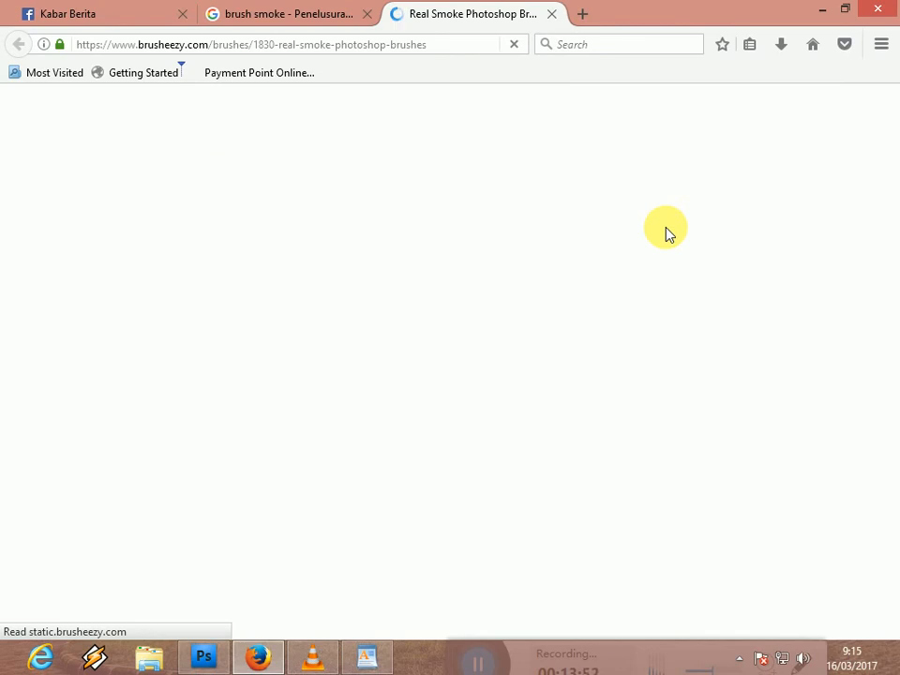
left_click(311, 14)
left_click(421, 15)
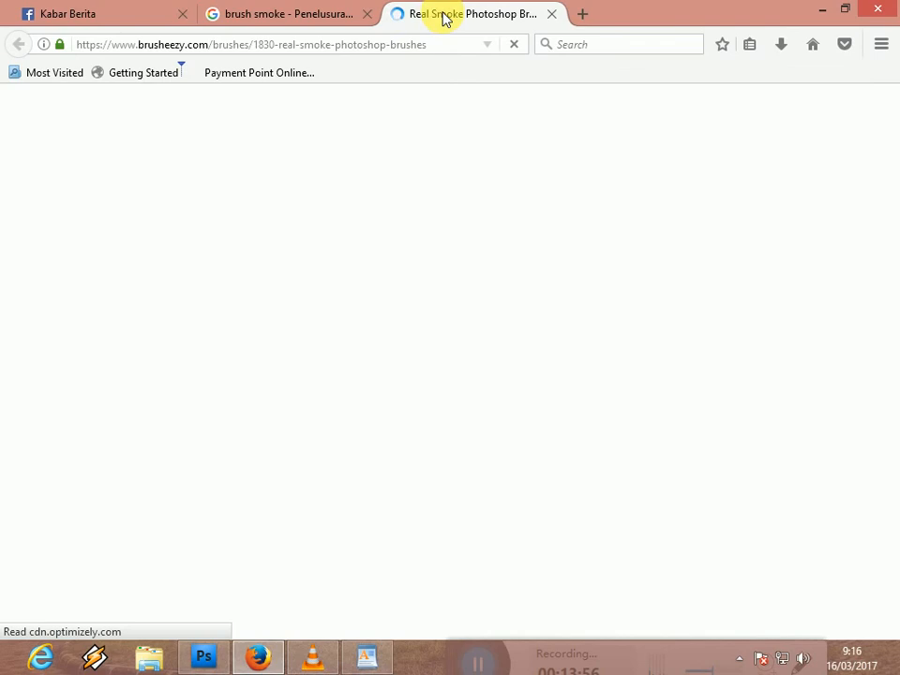
left_click(291, 9)
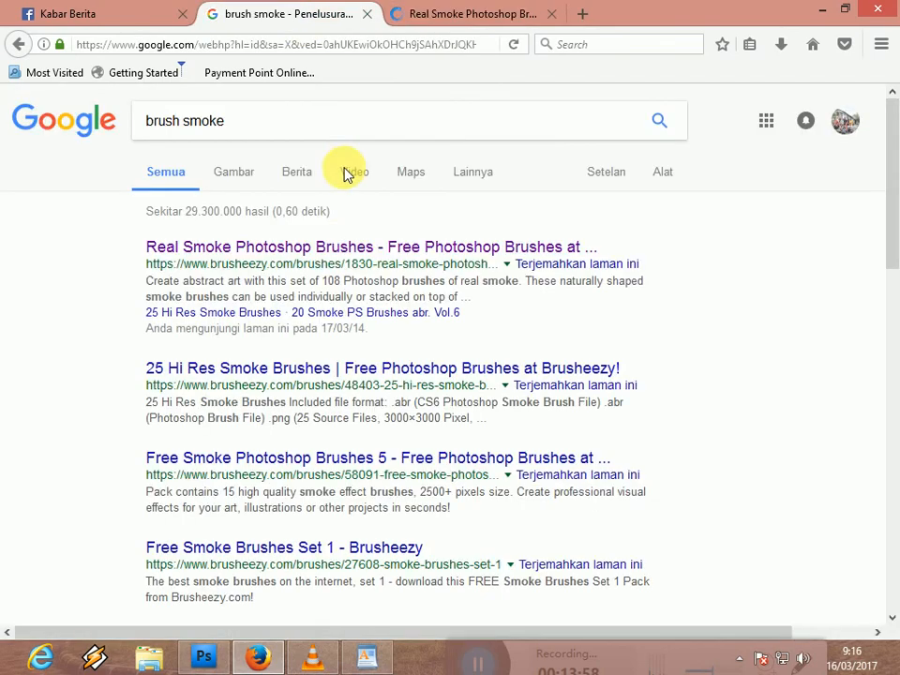
middle_click(336, 246)
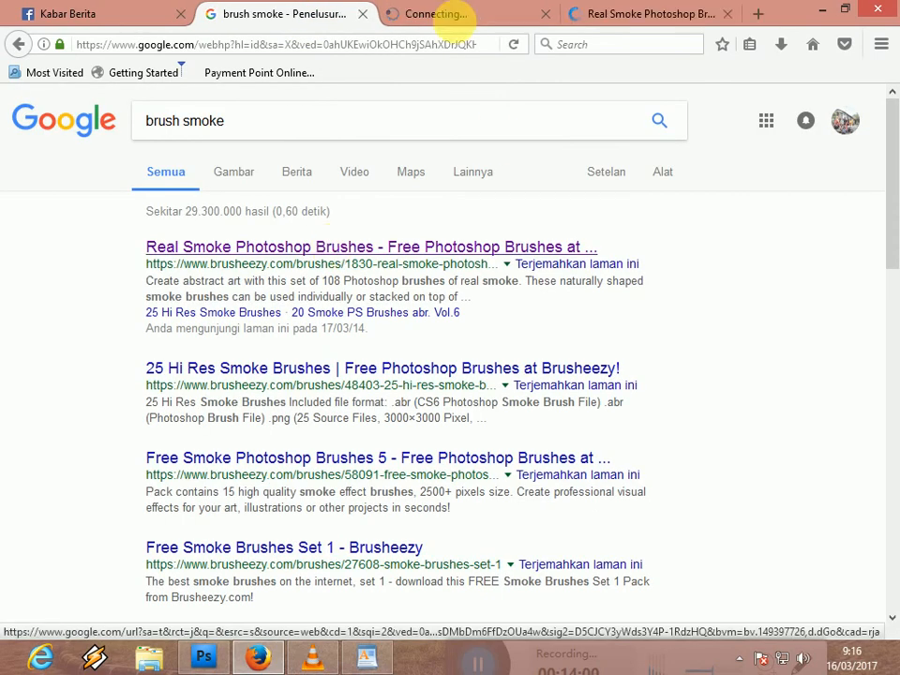
left_click(631, 11)
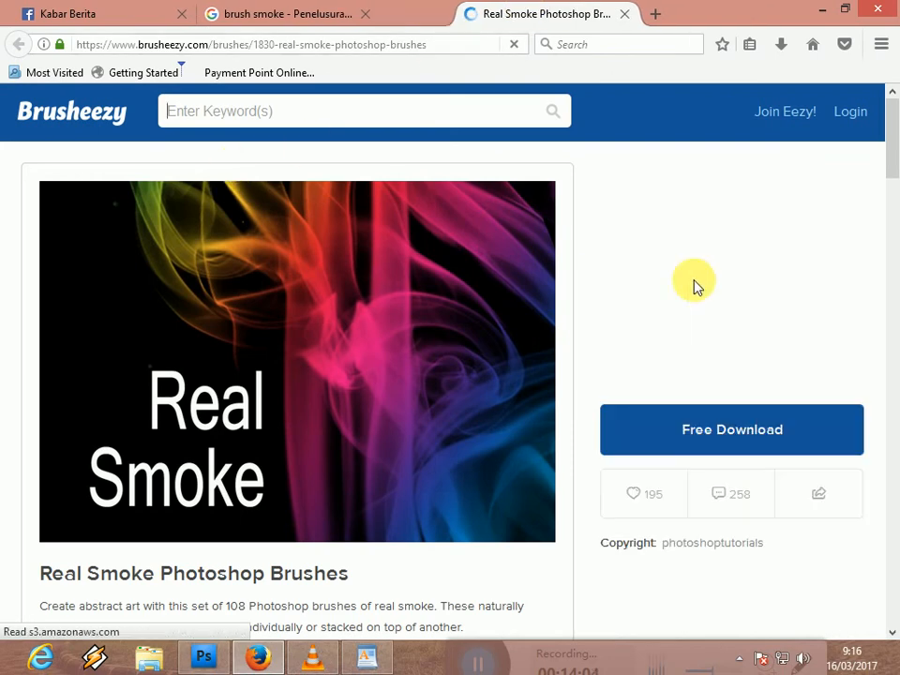
mouse_move(893, 155)
left_mouse_down()
mouse_move(898, 226)
mouse_move(889, 261)
mouse_move(890, 104)
mouse_move(630, 101)
left_mouse_up()
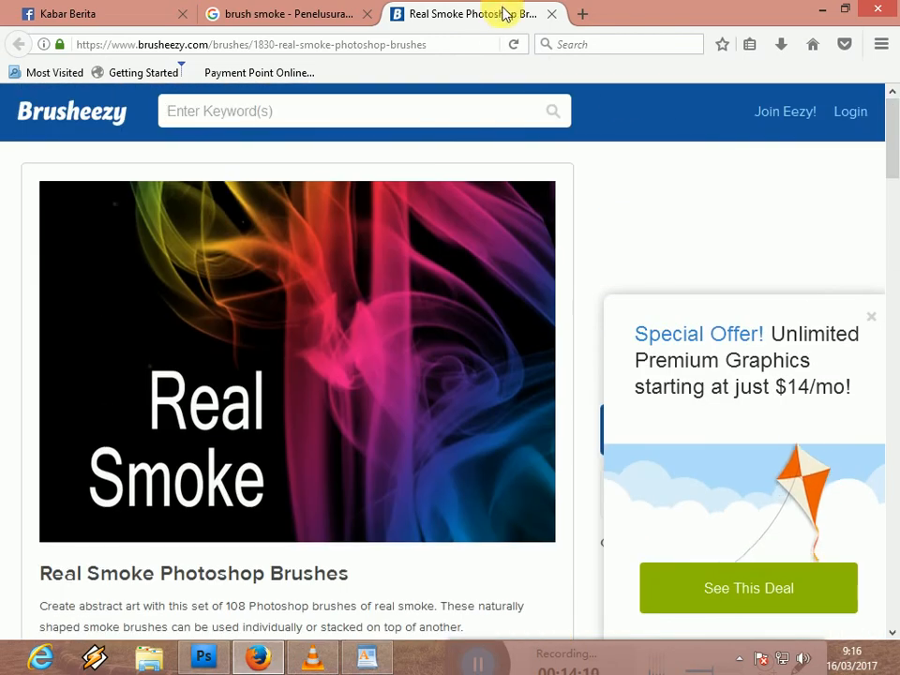
- Close the Brusheezy and Google search pages and switch back to Photoshop
middle_click(453, 18)
left_click(367, 14)
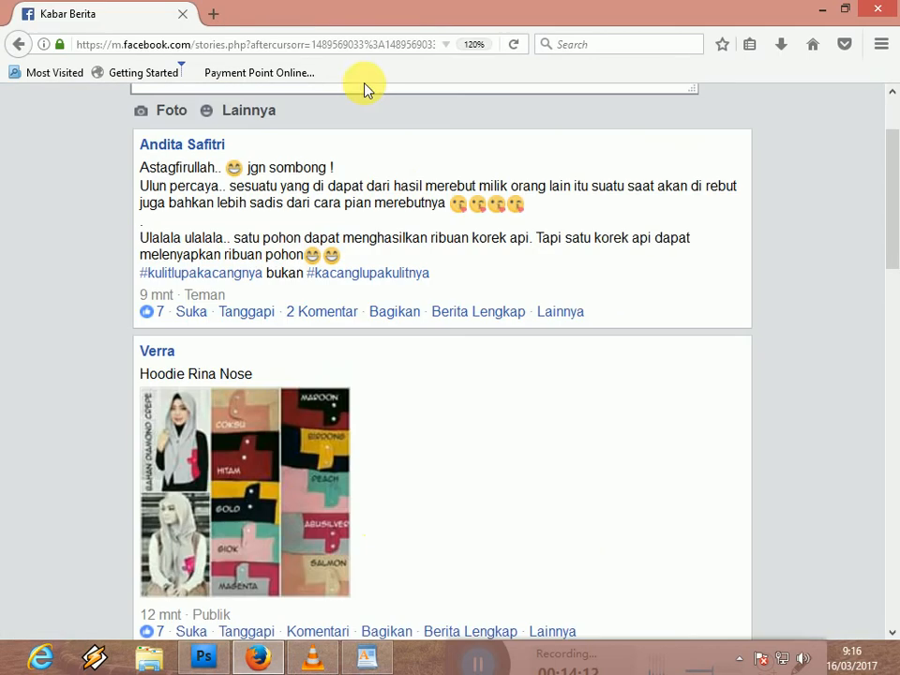
scroll(430, 424, "up", 2)
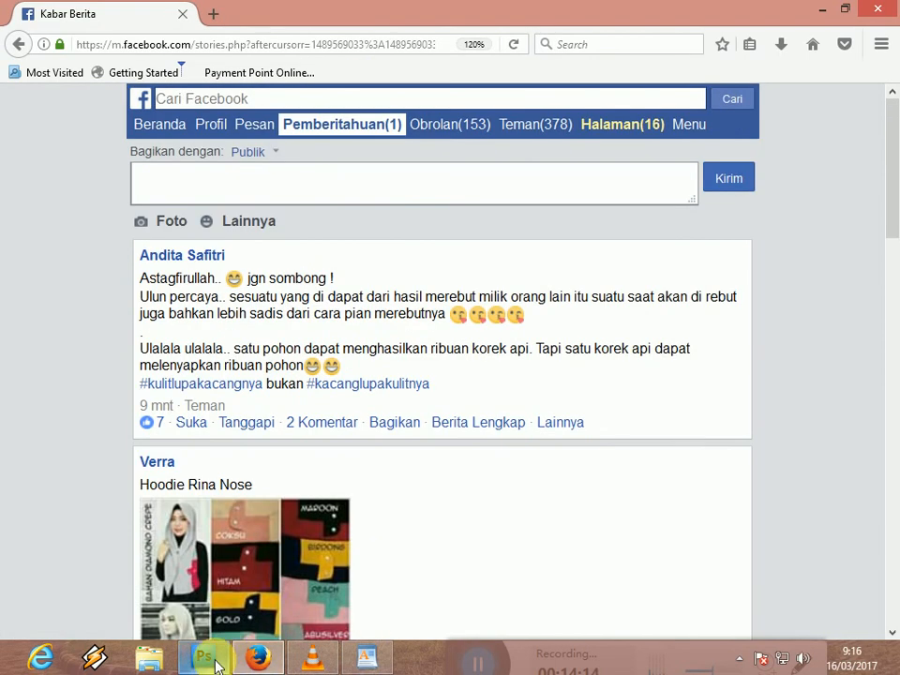
left_click(205, 658)
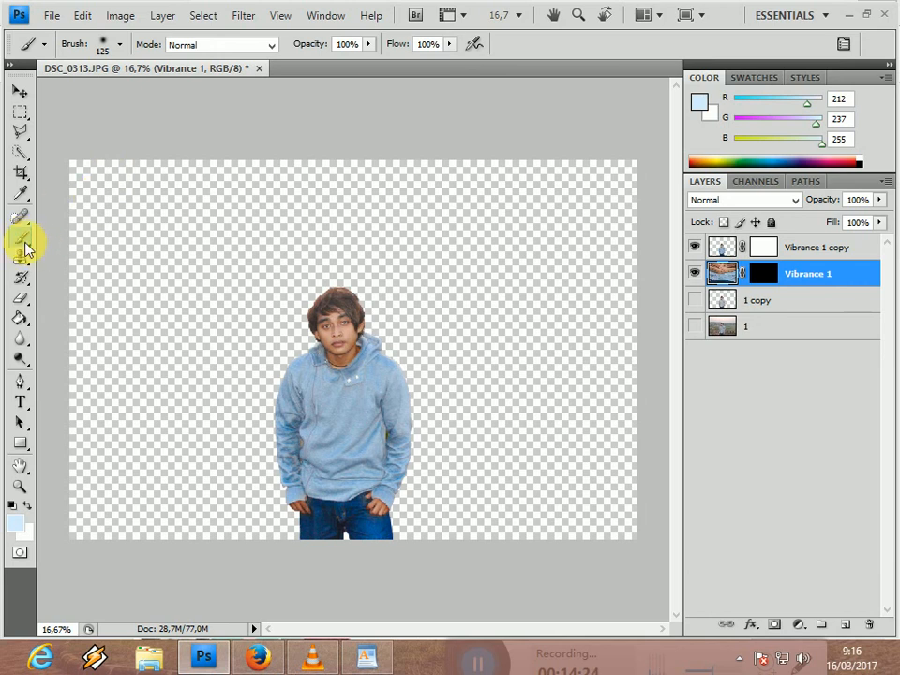
left_click(46, 49)
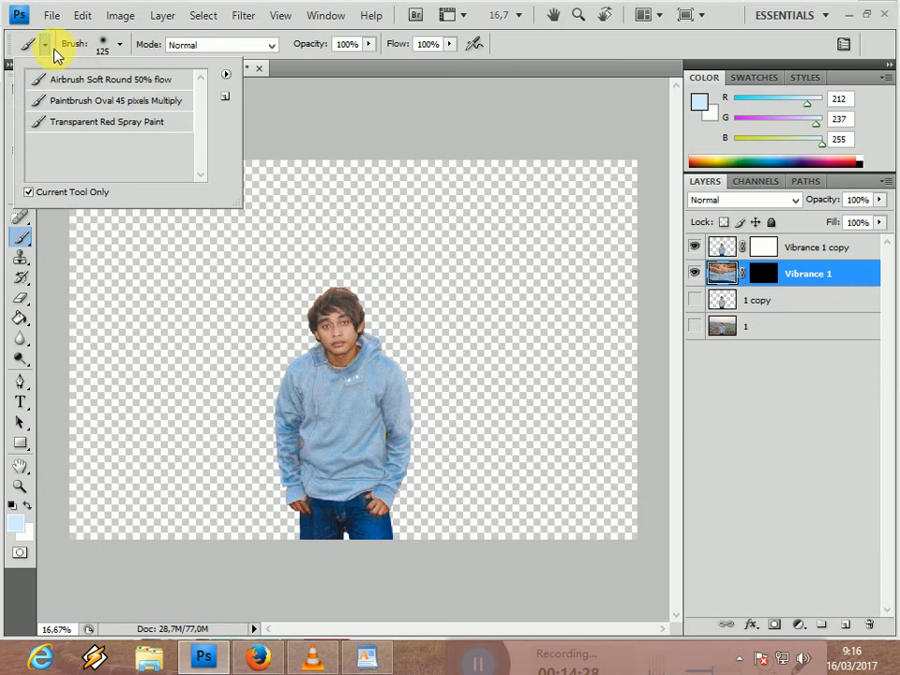
left_click(227, 75)
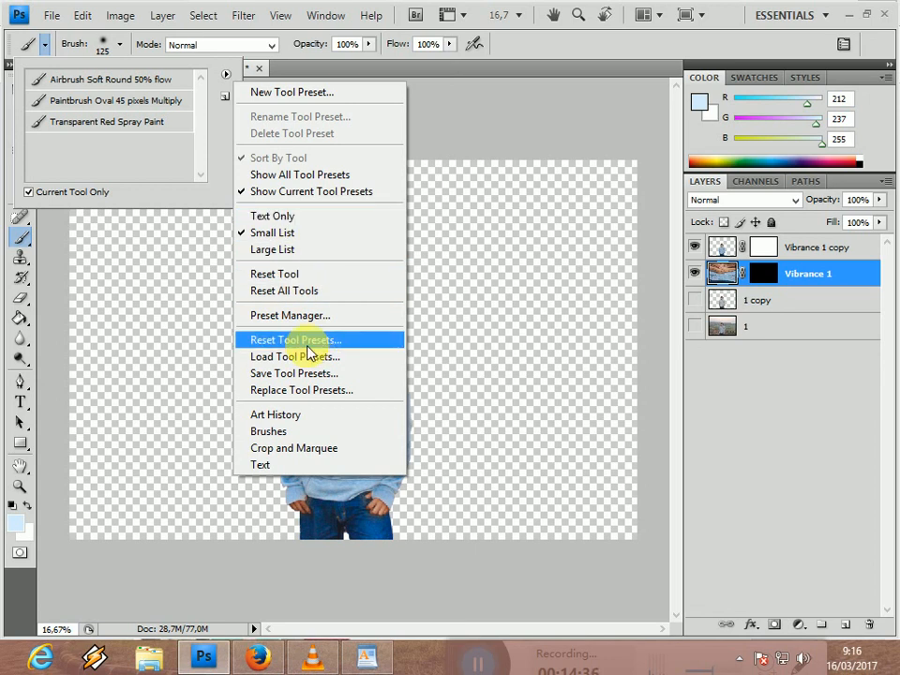
left_click(474, 150)
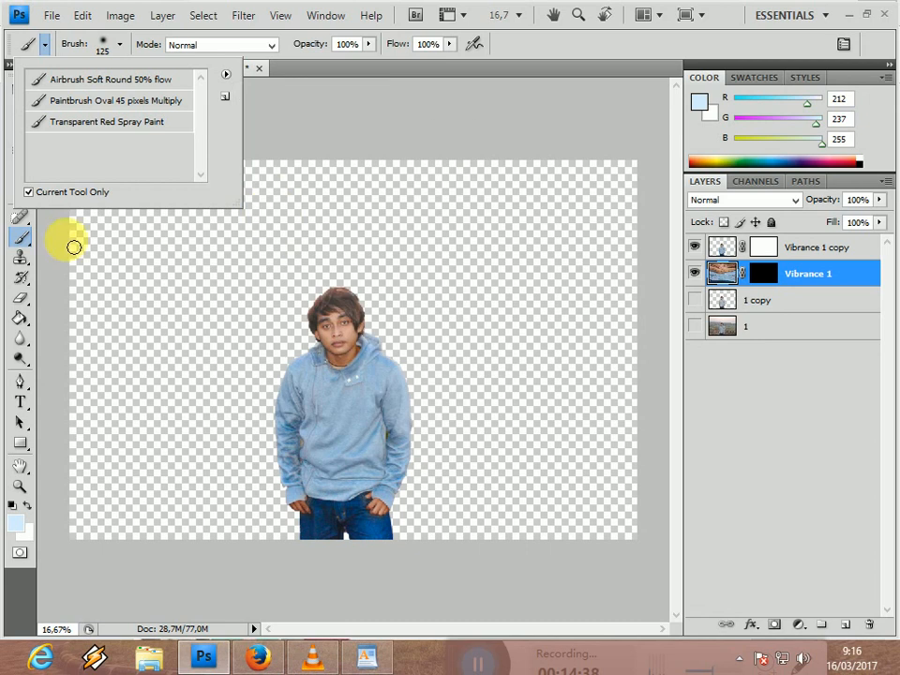
left_click(20, 238)
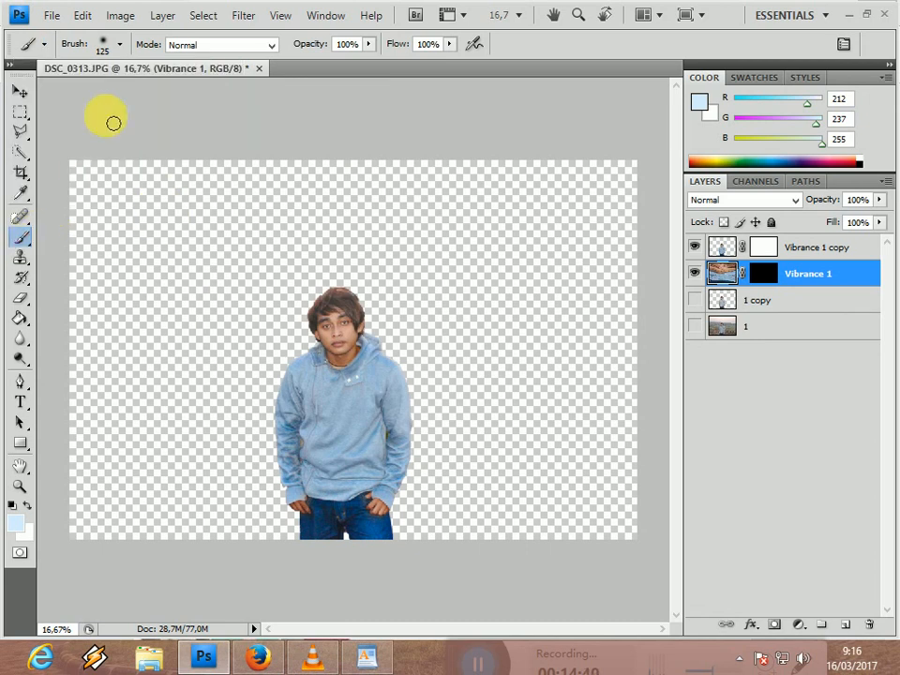
- Load the brush set Real Smoke (675 pixels).ABR from the Brush folder and show its smoke brushes among the presets
left_click(120, 47)
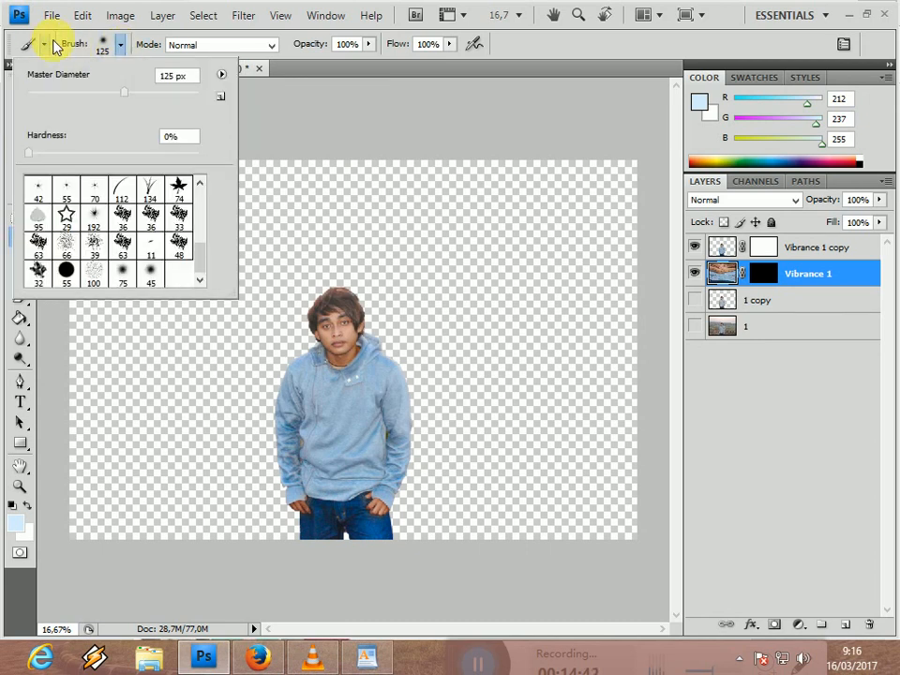
left_click(121, 52)
left_click(121, 51)
left_click(121, 52)
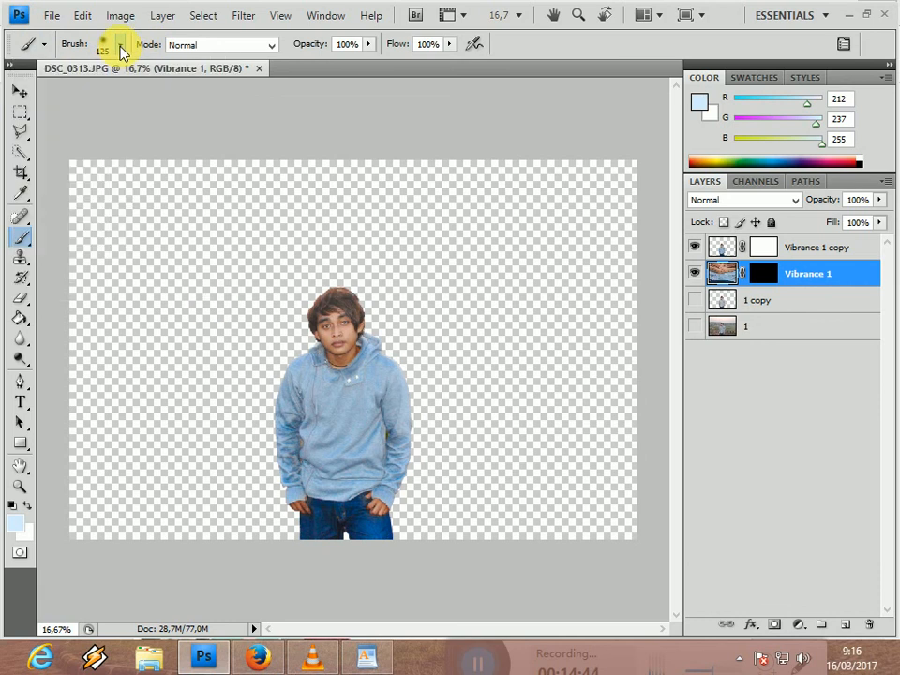
left_click(121, 52)
left_click(221, 75)
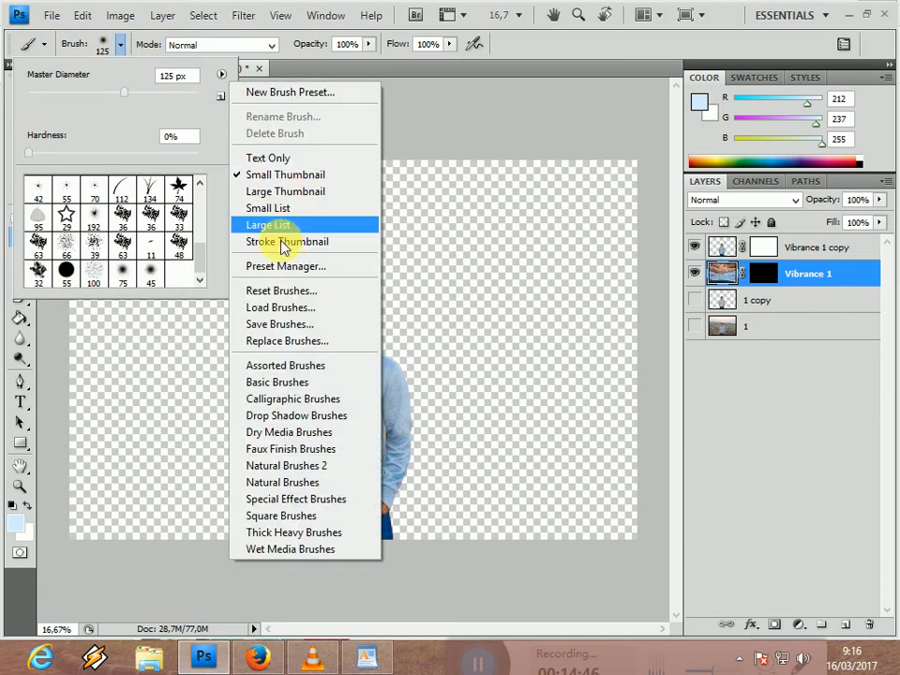
left_click(282, 309)
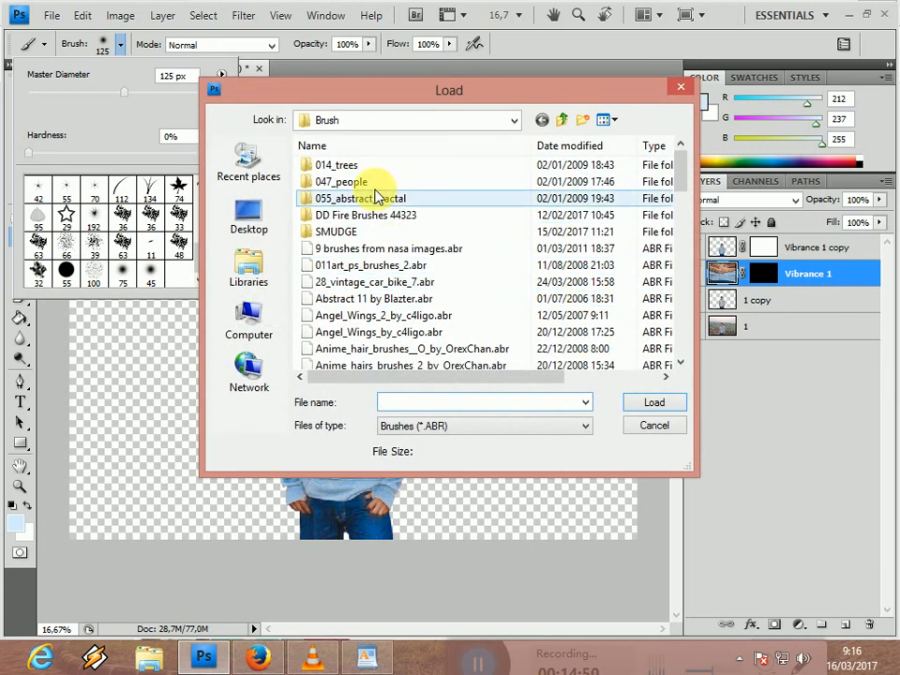
left_click_drag(681, 171, 679, 315)
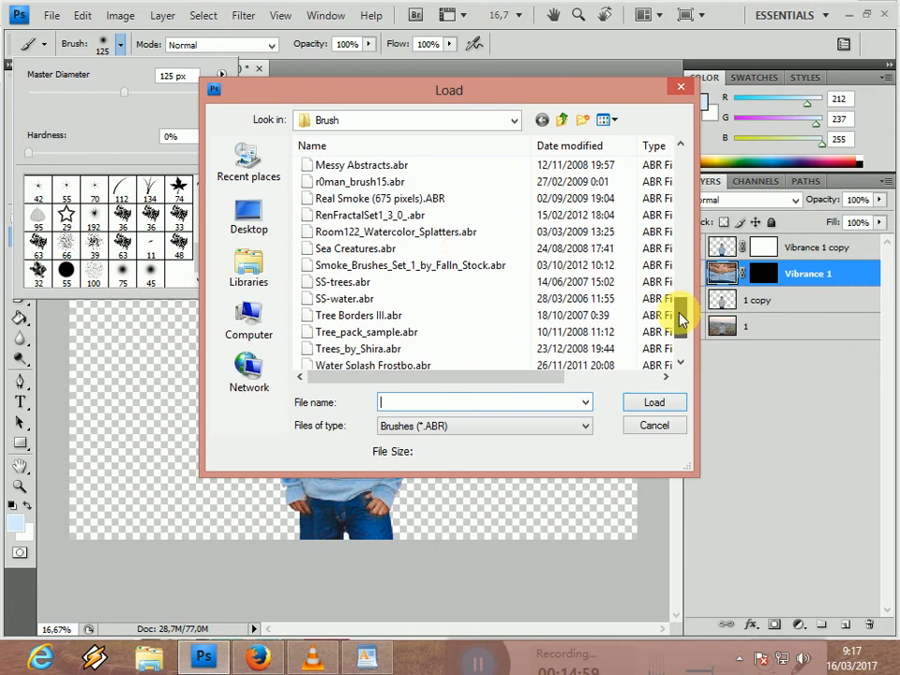
left_click(413, 204)
left_click(639, 404)
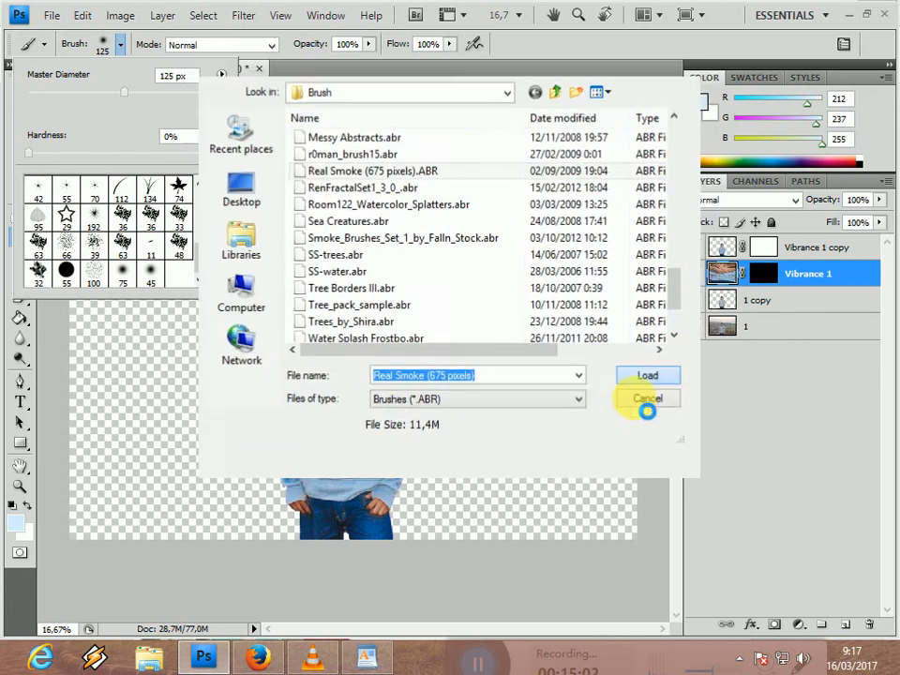
left_click_drag(200, 225, 203, 274)
- Load the brush set Smoke_Brushes_Set_1_by_Falln_Stock.abr from the Brush folder and show its brushes among the presets
left_click(223, 74)
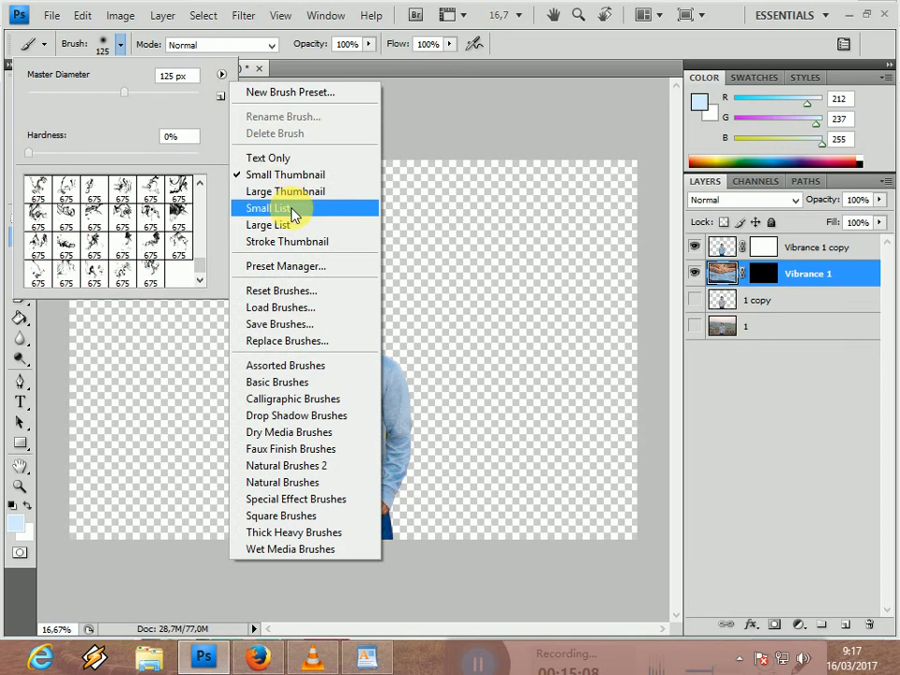
left_click(303, 313)
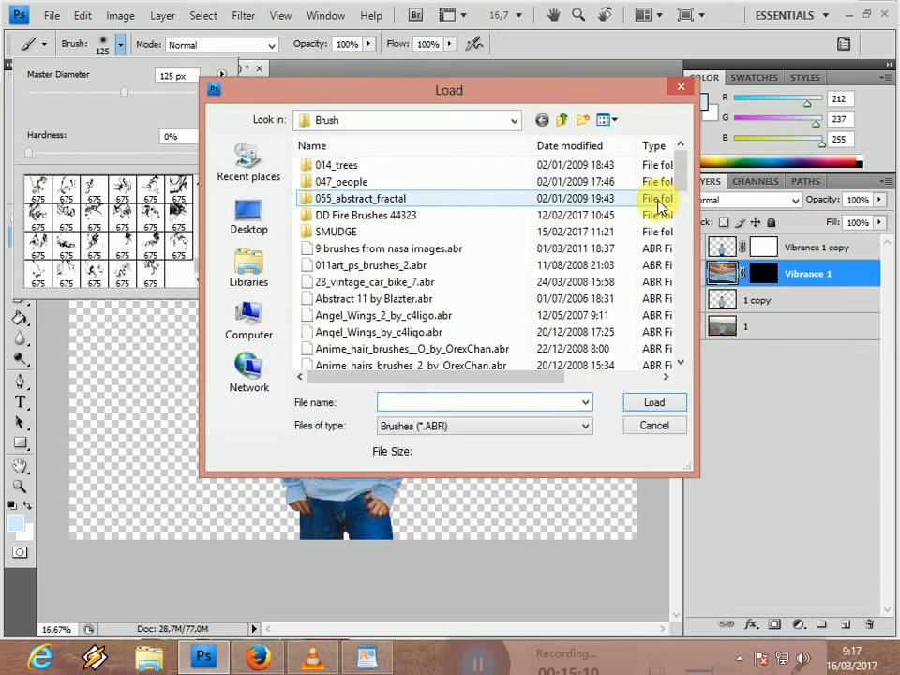
left_click_drag(681, 195, 683, 368)
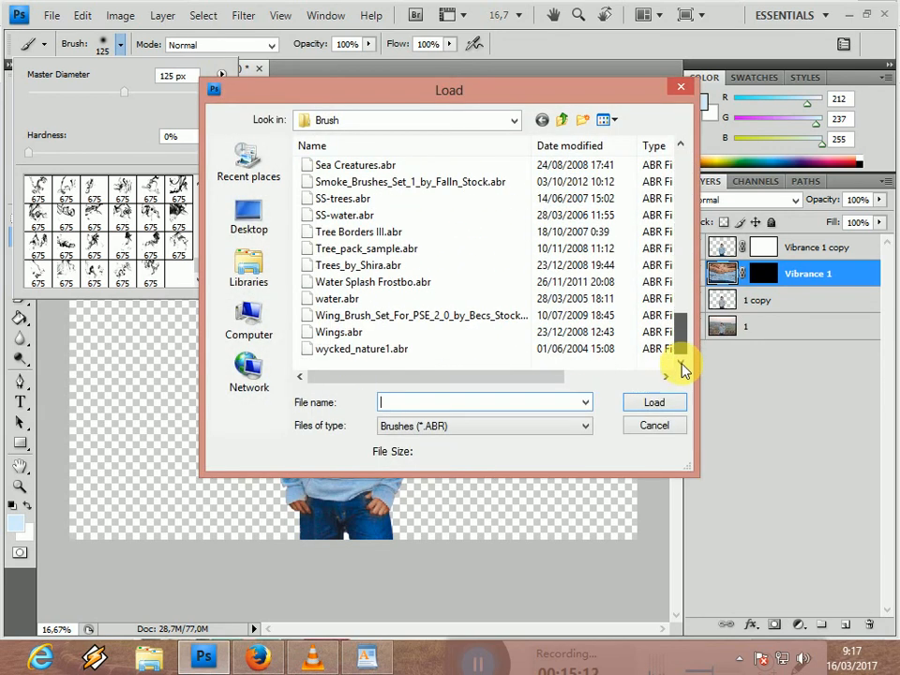
double_click(376, 183)
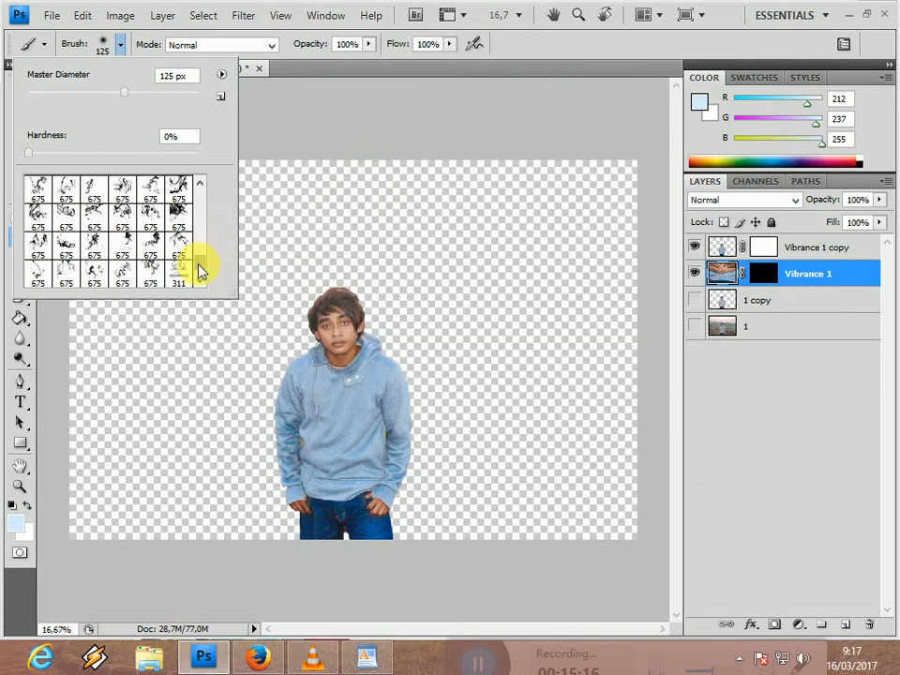
left_click_drag(199, 271, 201, 282)
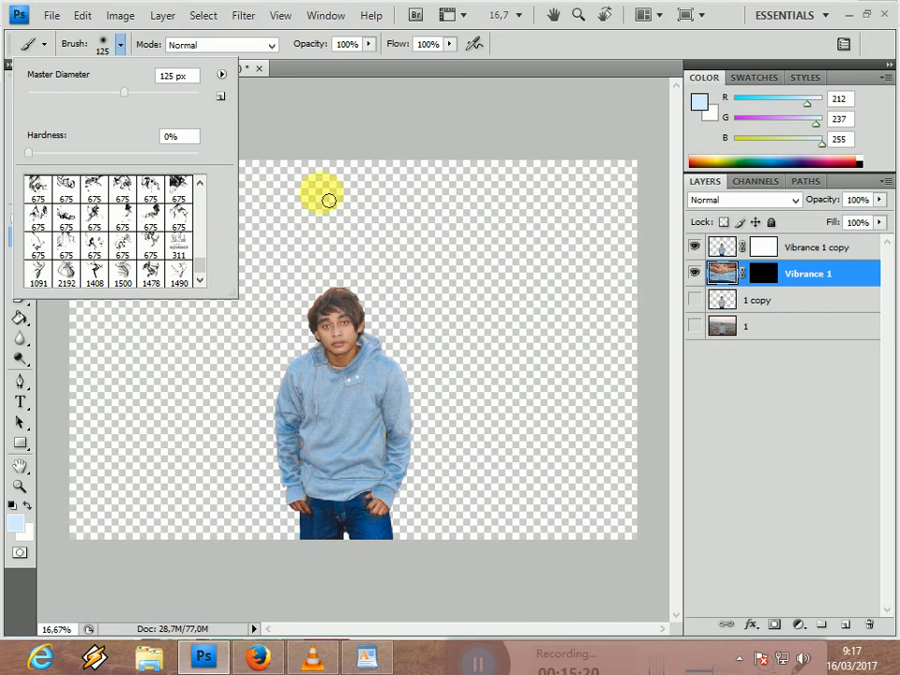
left_click(296, 113)
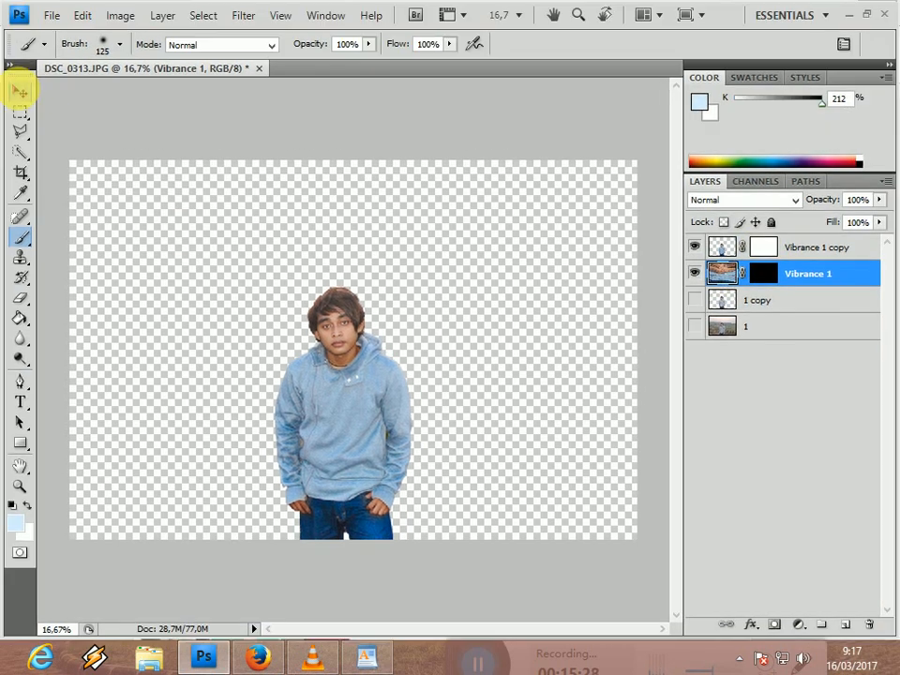
- On the Vibrance 1 copy layer's mask, stamp a black 675 px smoke brush over the chest of the hoodie
left_click(13, 84)
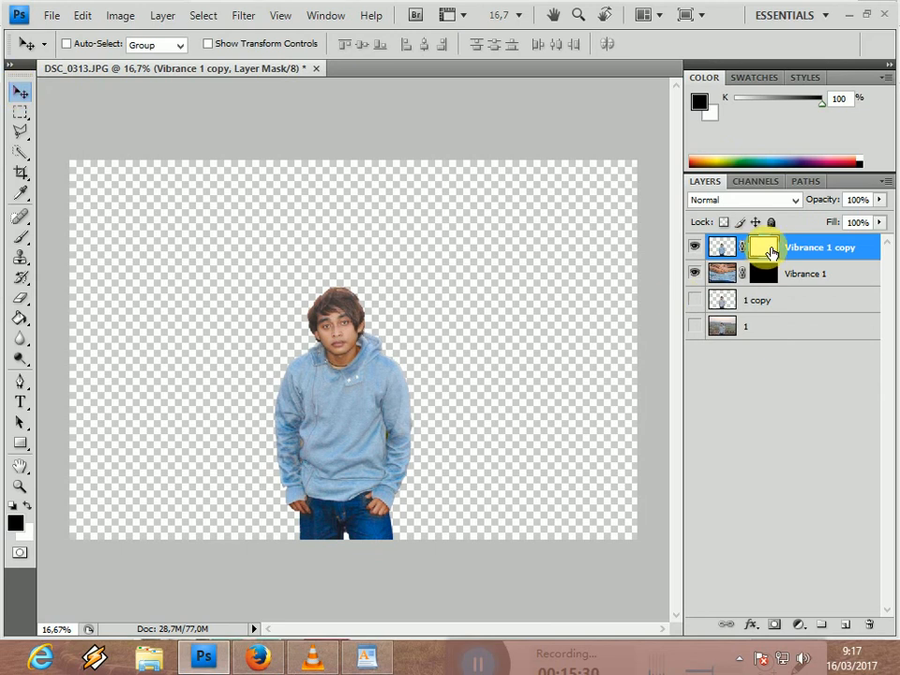
double_click(765, 249)
left_click(547, 214)
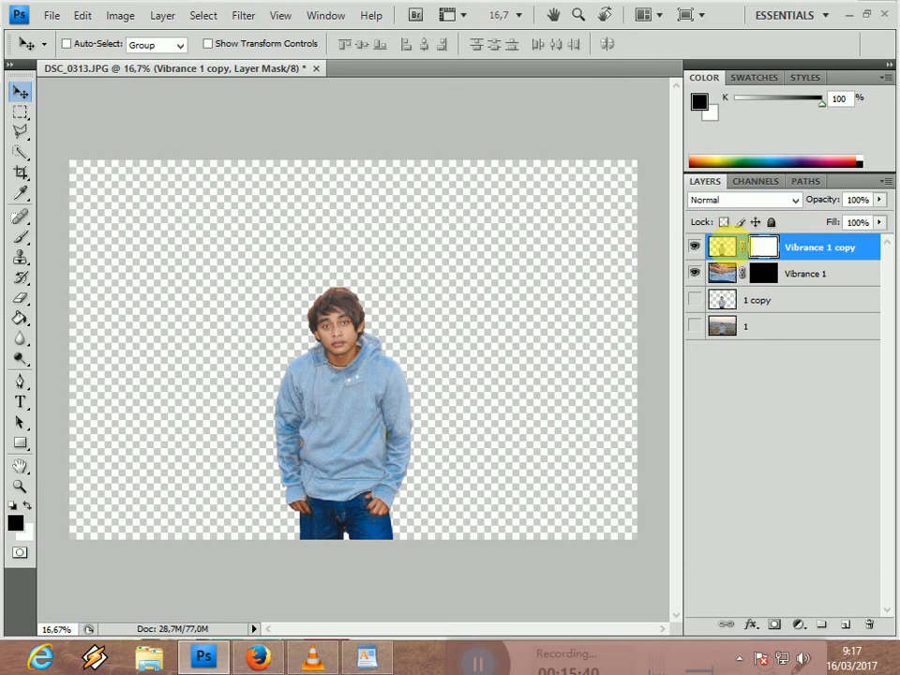
left_click(27, 236)
left_click(119, 45)
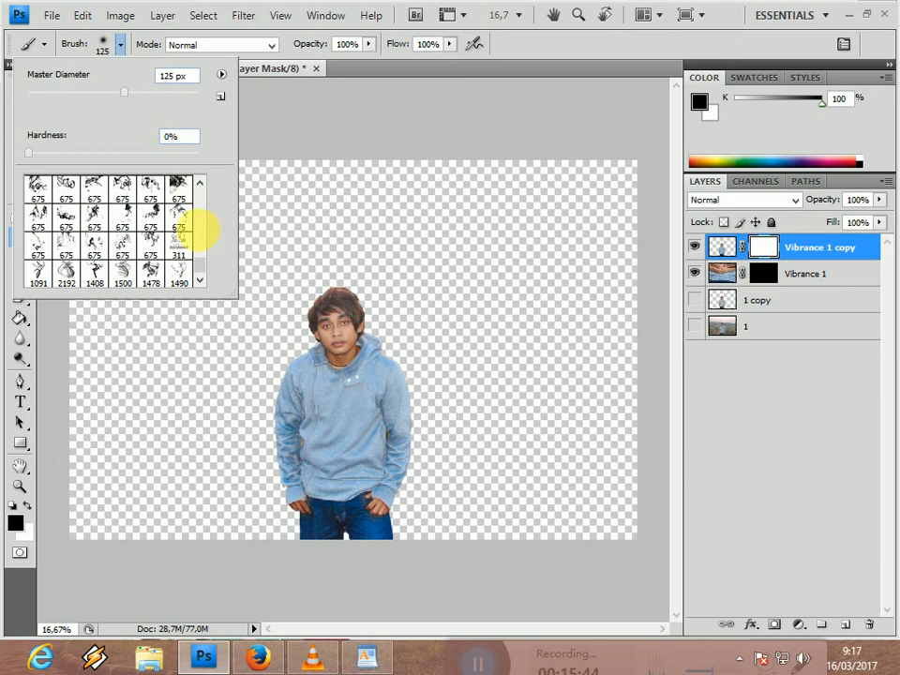
scroll(203, 263, "up", 2)
scroll(203, 267, "down", 2)
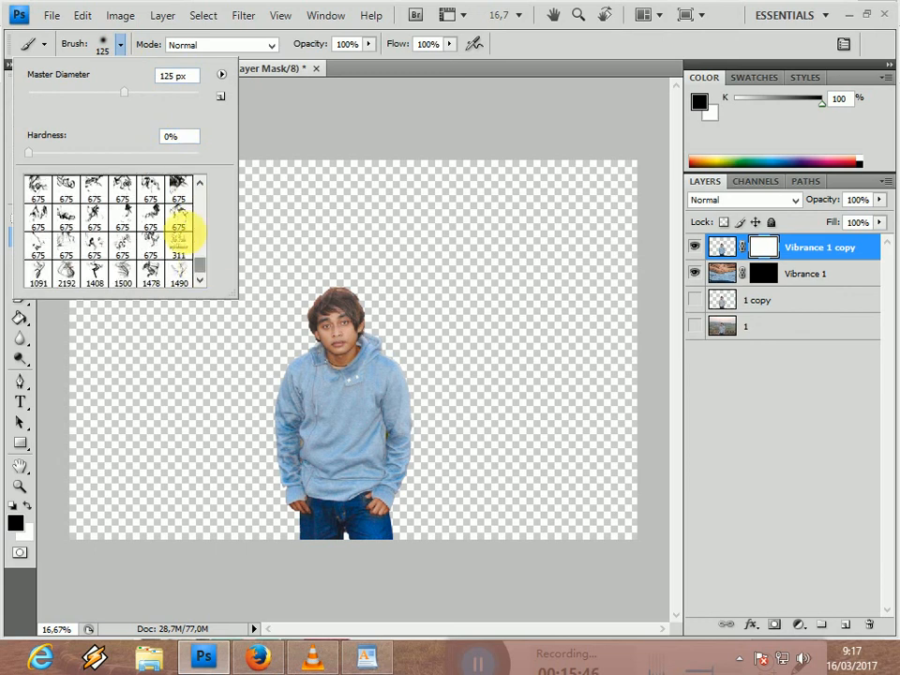
left_click(179, 218)
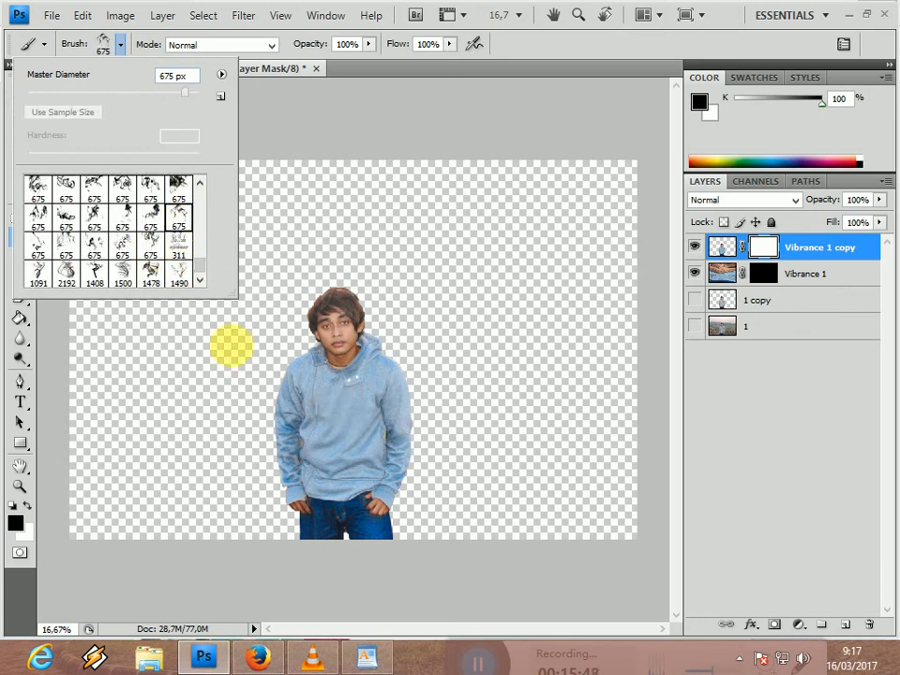
left_click(305, 403)
left_click(304, 404)
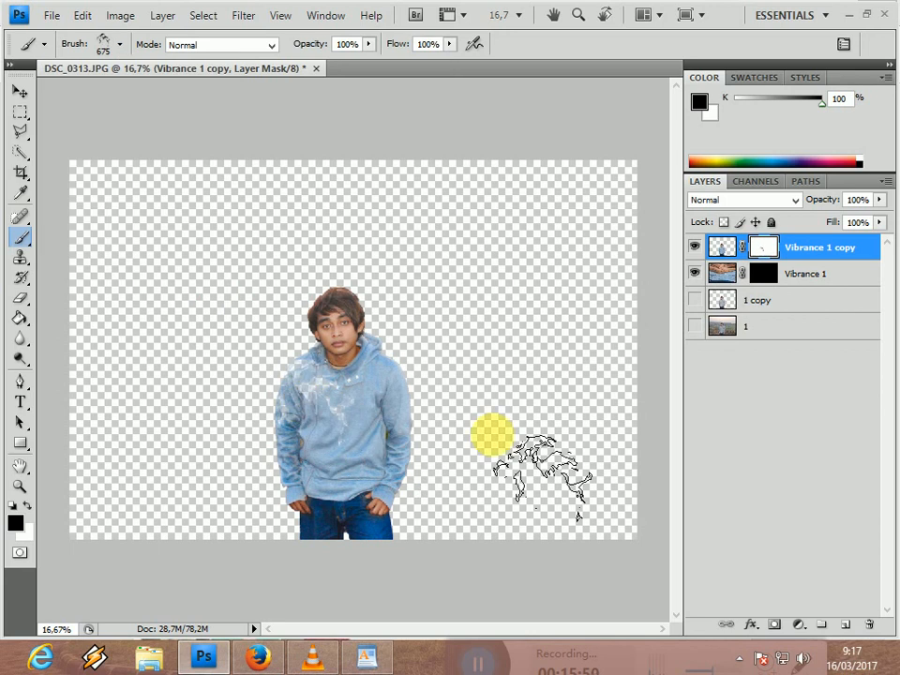
- Try stamping the 1500 px smoke brush on the mask near the lower hoodie, and undo the stamp
left_click(120, 45)
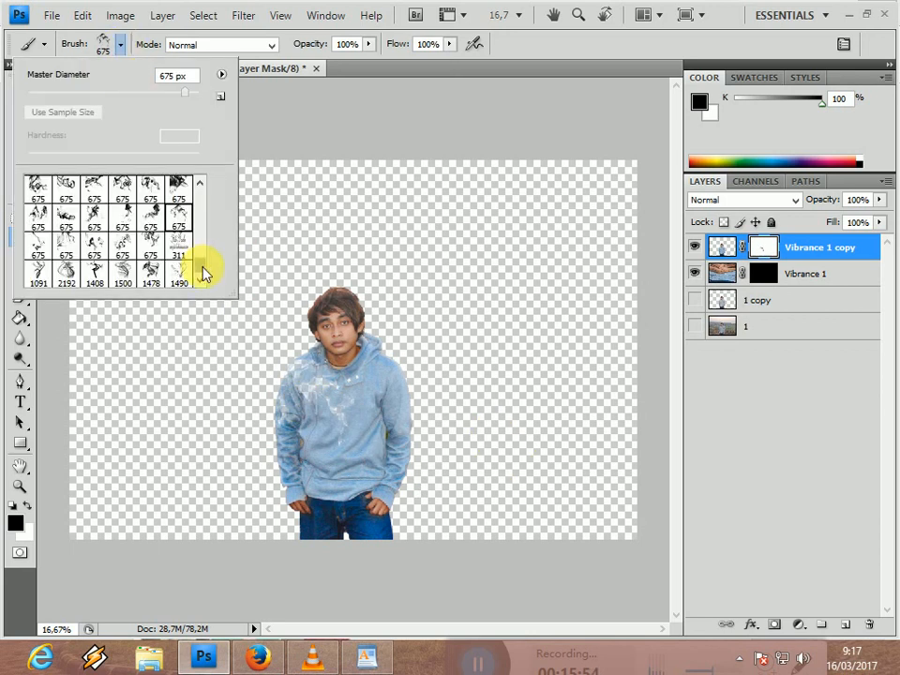
left_click(124, 271)
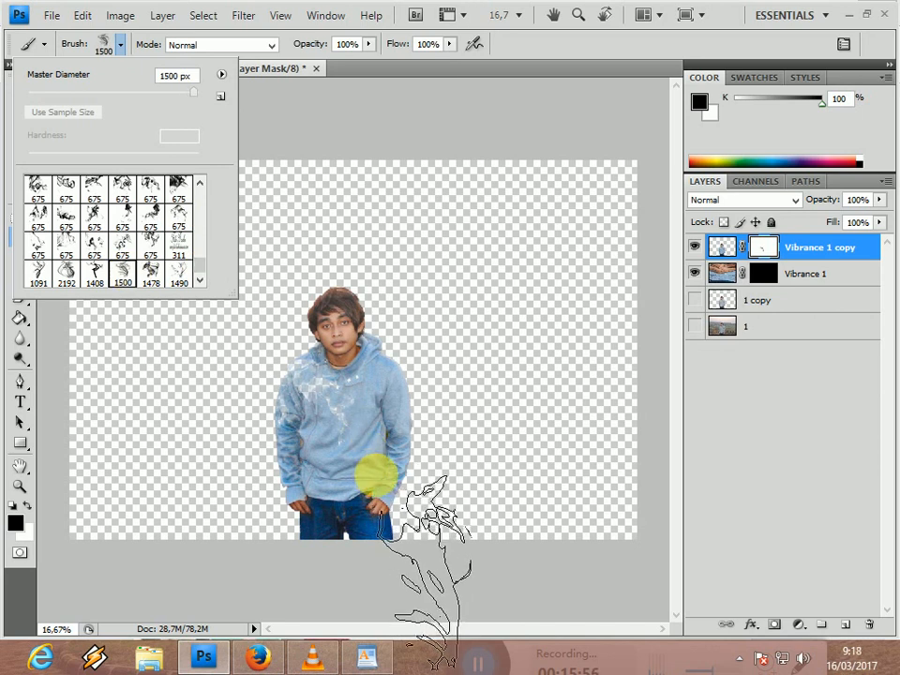
left_click(376, 475)
key("ctrl+z")
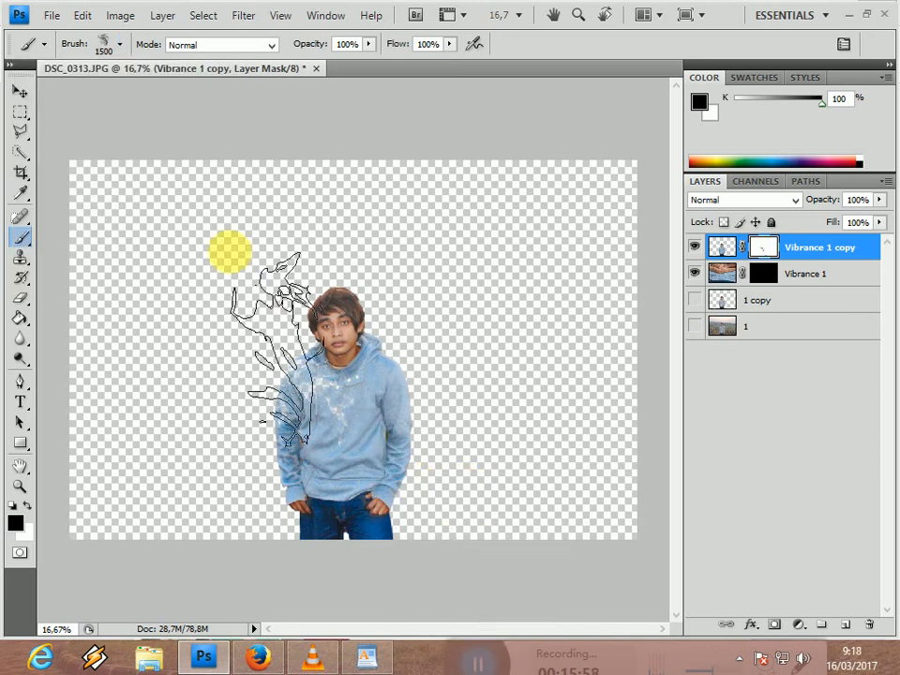
- Choose a curly 675 px smoke brush and stamp it on the mask over the hoodie hem and jeans
left_click(120, 45)
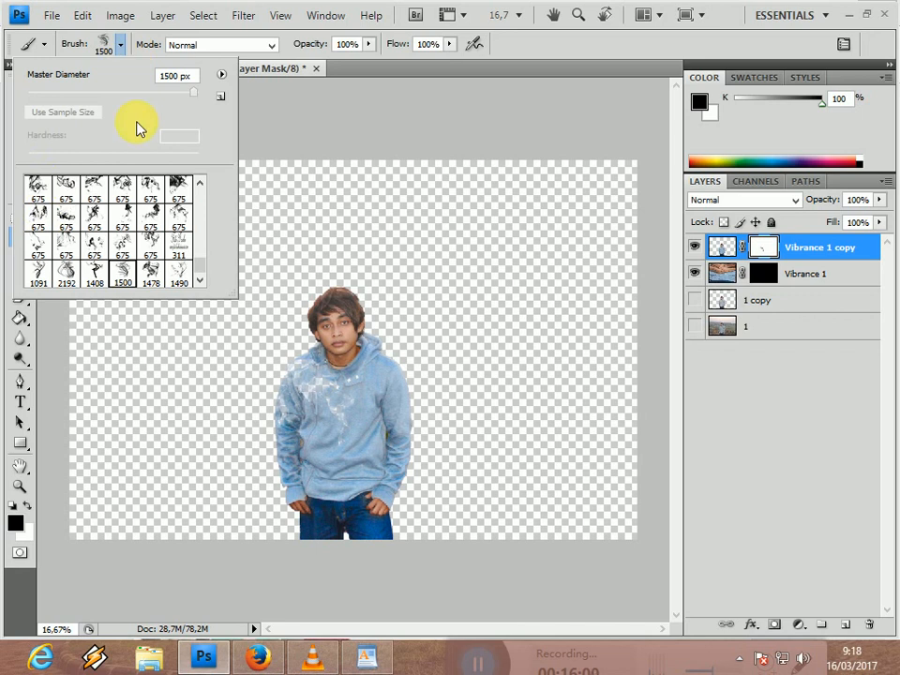
left_click(51, 192)
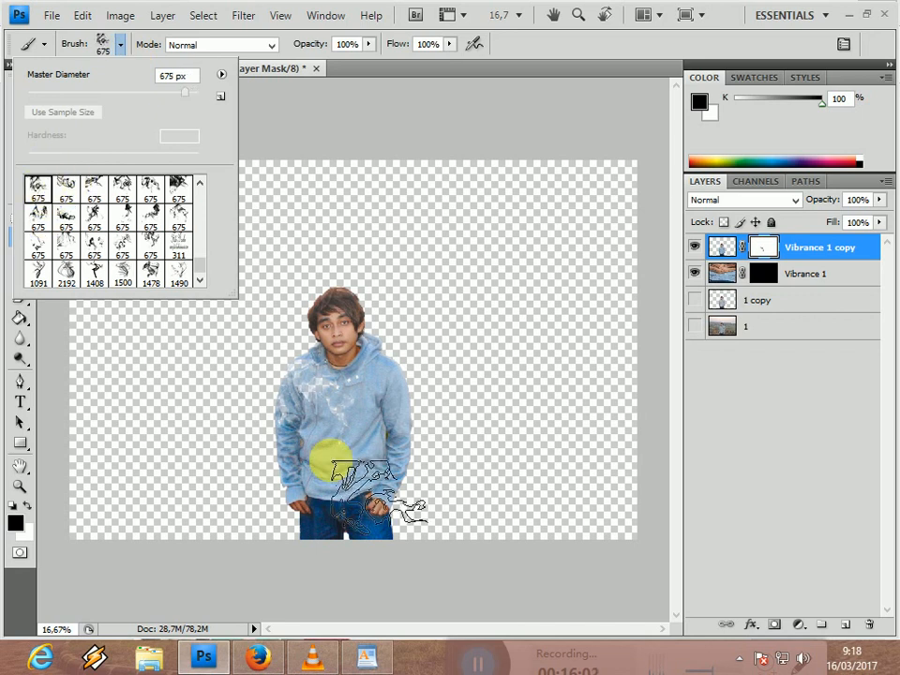
left_click(66, 200)
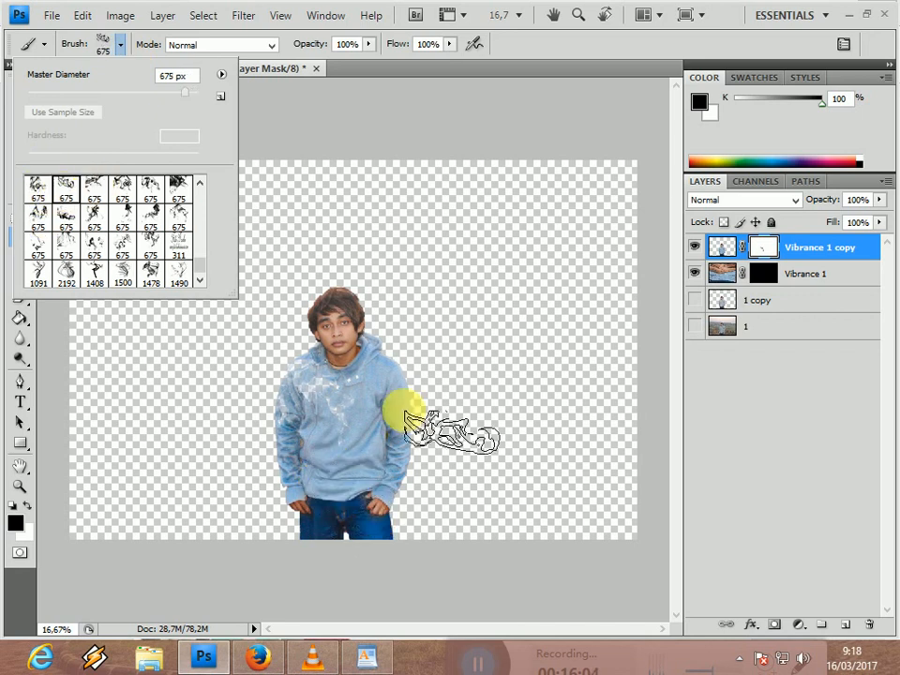
left_click(129, 200)
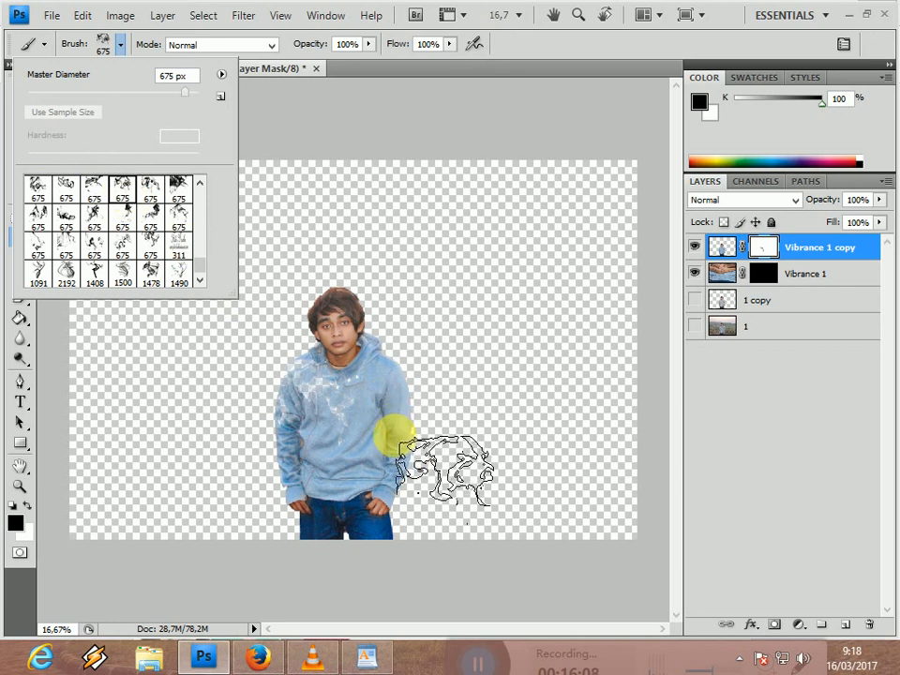
left_click(358, 523)
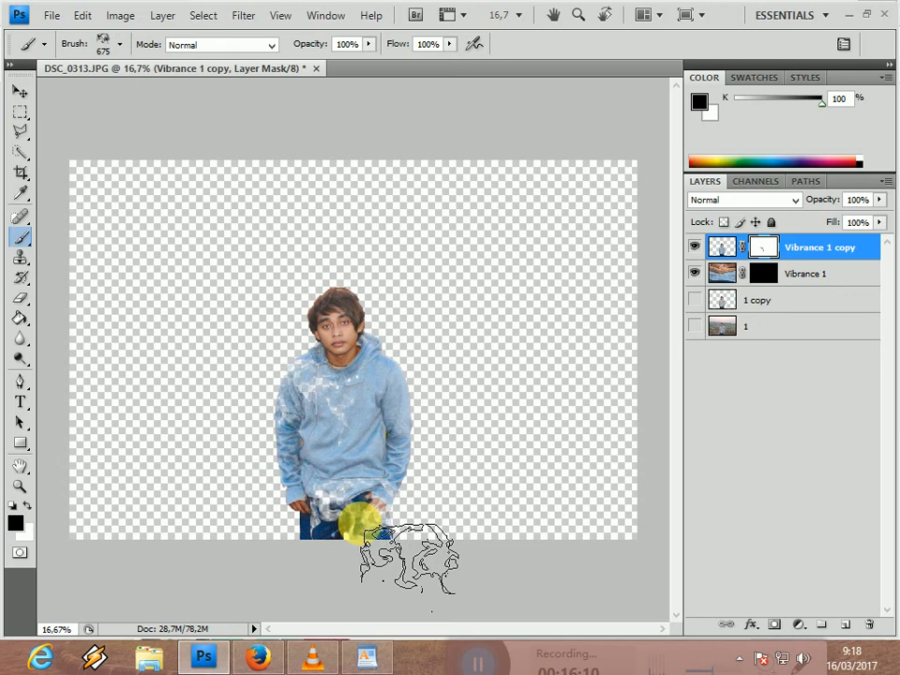
- Switch to a sparser 675 px smoke brush and stamp it on the mask beside the man's left sleeve
left_click(119, 44)
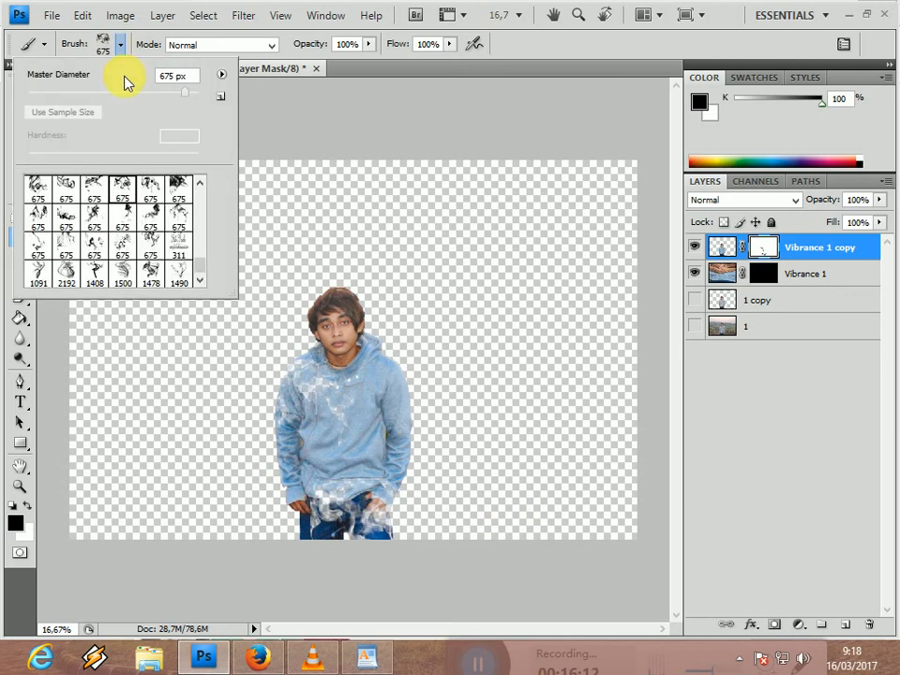
left_click(67, 272)
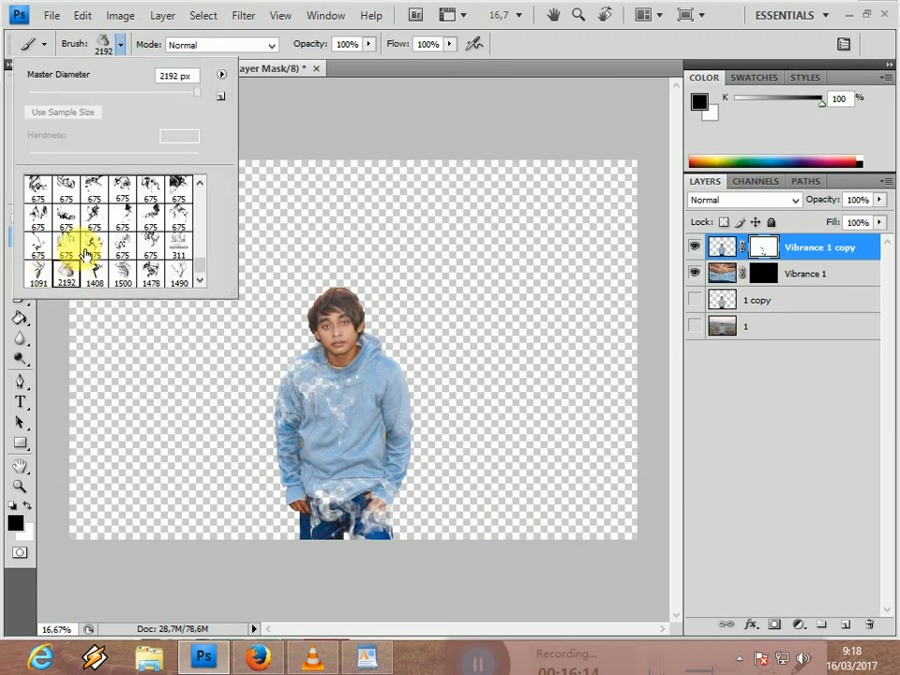
left_click(100, 246)
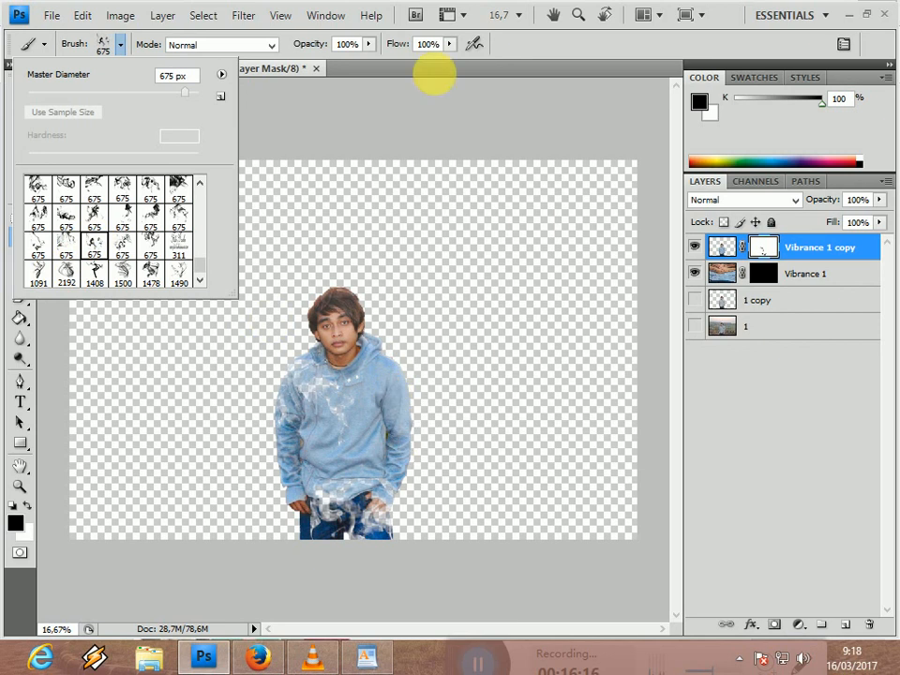
left_click(365, 47)
left_click(369, 46)
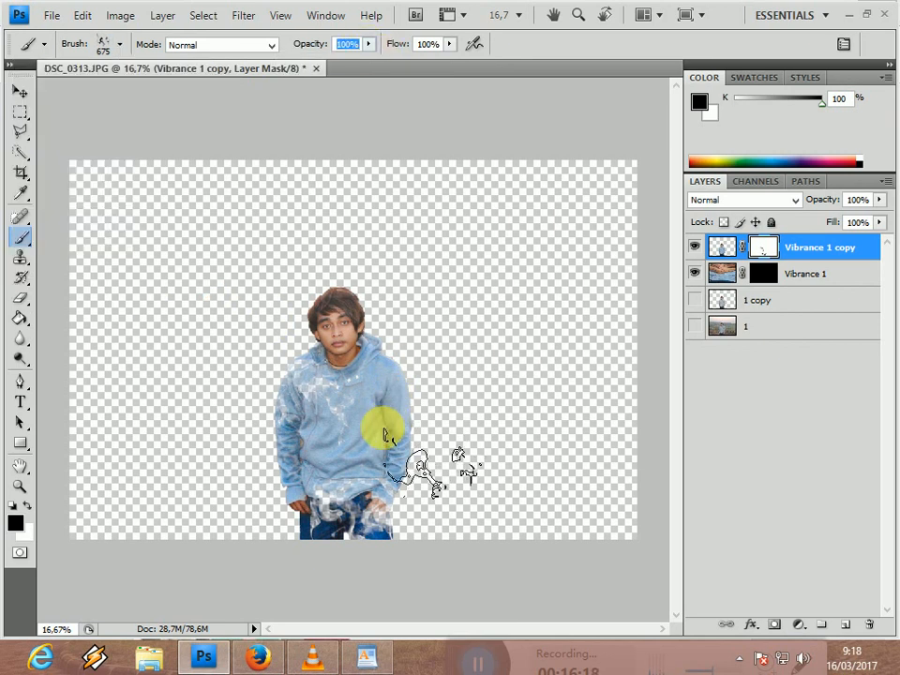
- Choose another smoke brush, enlarge it to 1600 px and stamp it on the mask across the hoodie's front and sleeve
left_click(120, 44)
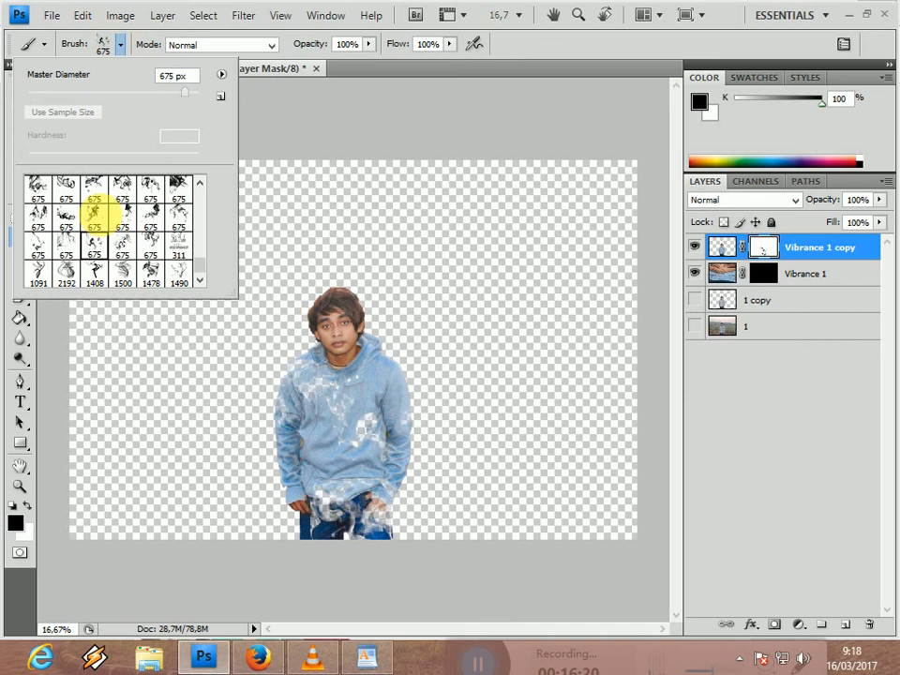
left_click(37, 218)
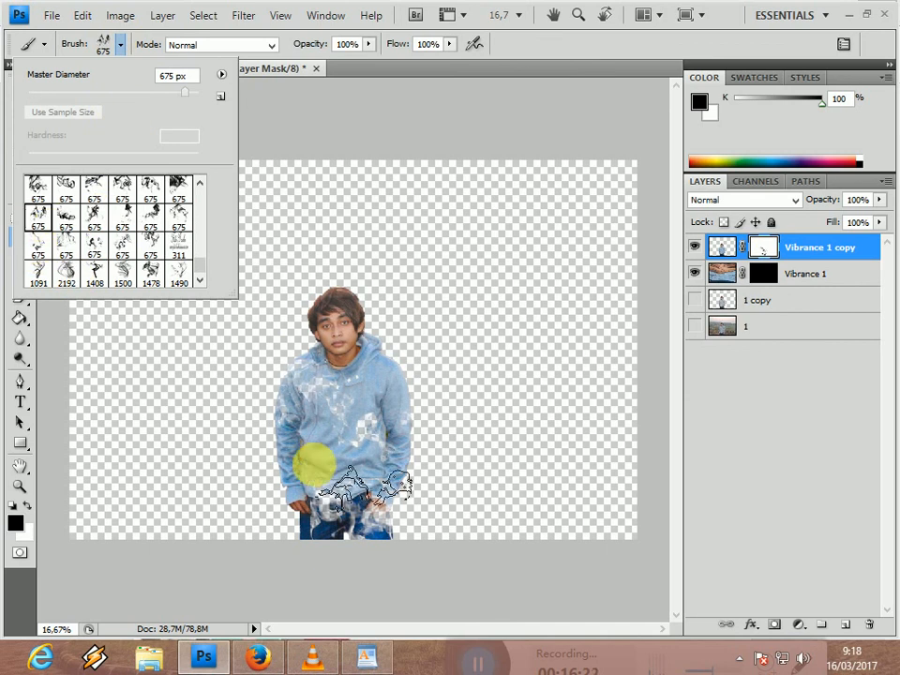
left_click(572, 462)
key("bracketright")
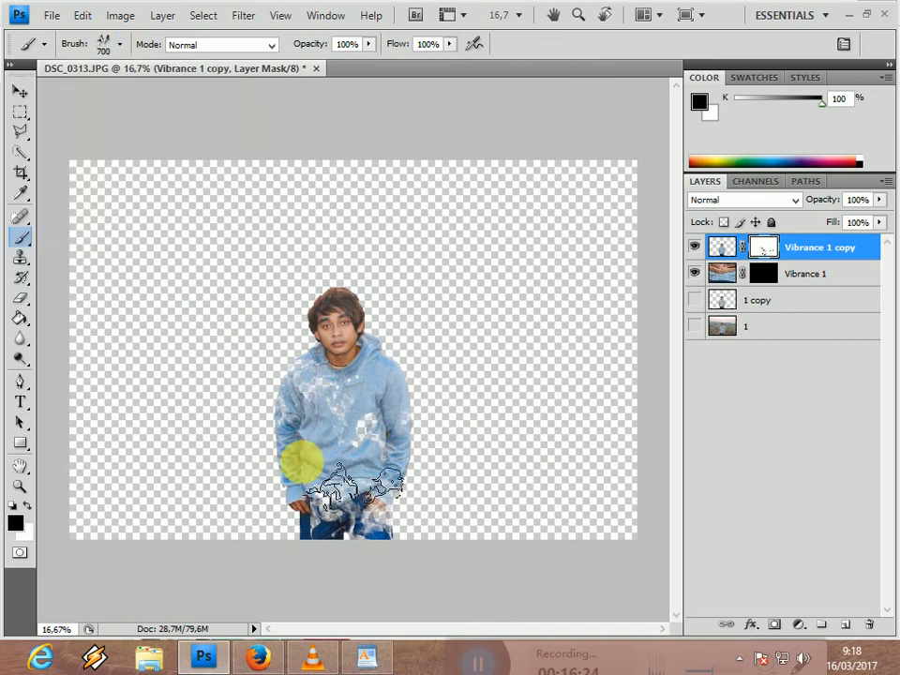
left_click(301, 460)
key("bracketright")
key("bracketright")
key("bracketright")
key("bracketright")
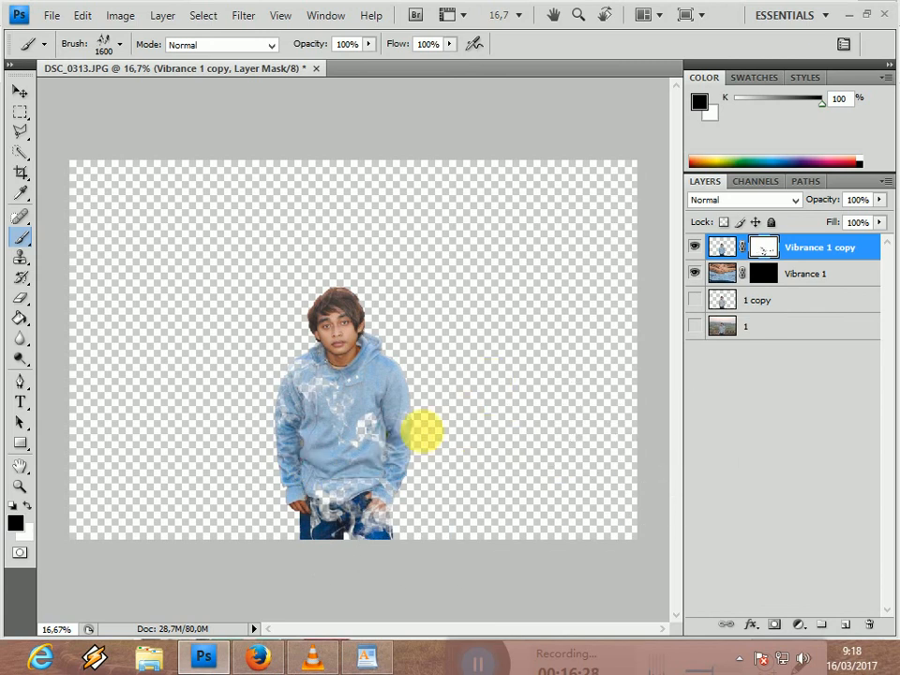
left_click(358, 463)
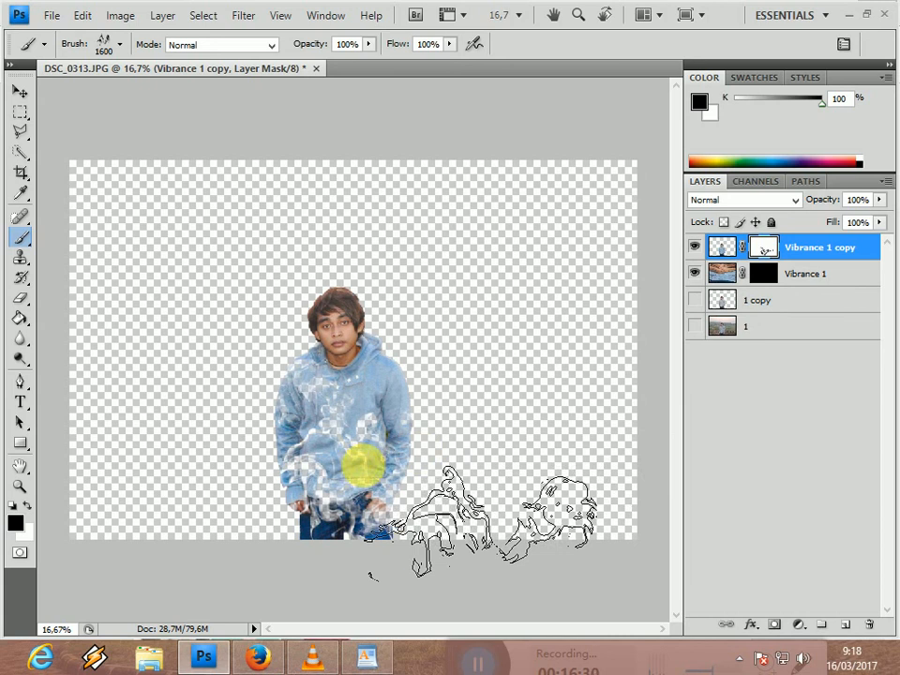
- Pick a different 675 px smoke brush and stamp it on the mask over the hood and the man's left shoulder
left_click(120, 45)
scroll(199, 266, "up", 5)
left_click(180, 231)
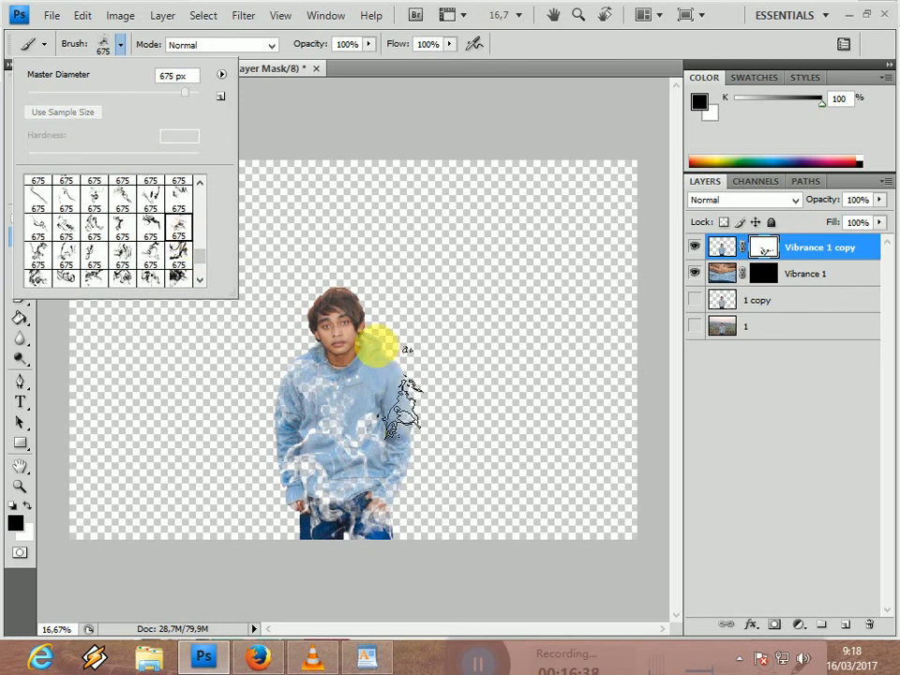
left_click(377, 349)
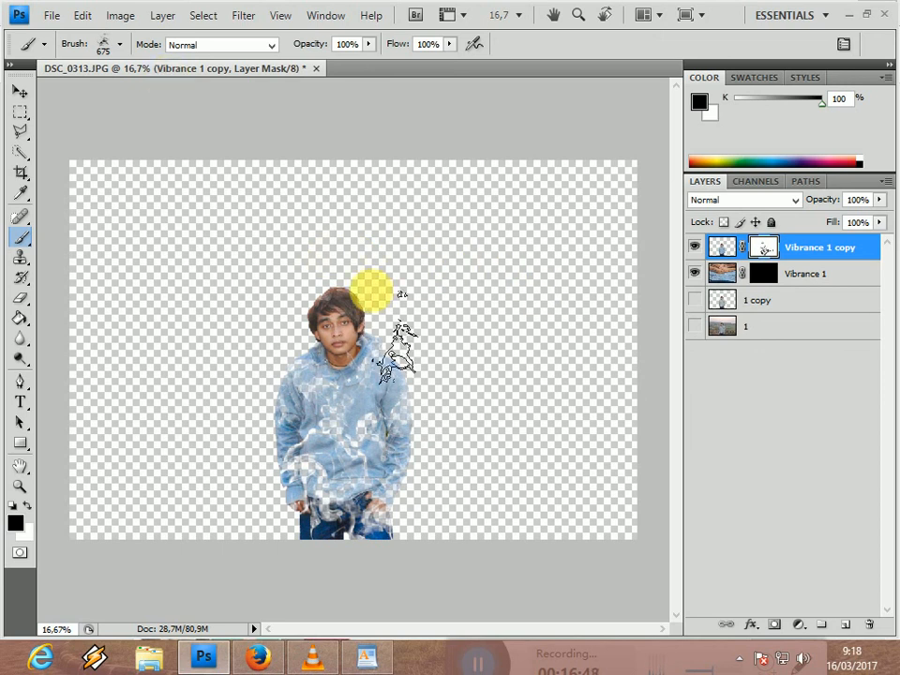
- Target the Vibrance 1 layer's black mask with white as the painting colour and choose a tailed 675 px smoke brush
left_click(780, 282)
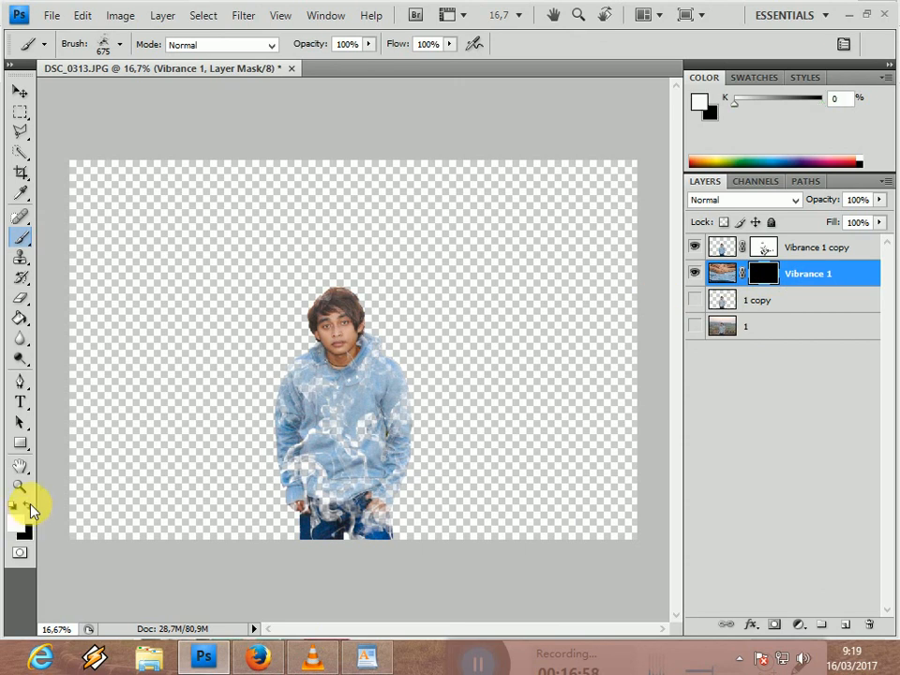
left_click(119, 47)
left_click_drag(199, 257, 199, 262)
scroll(203, 267, "down", 1)
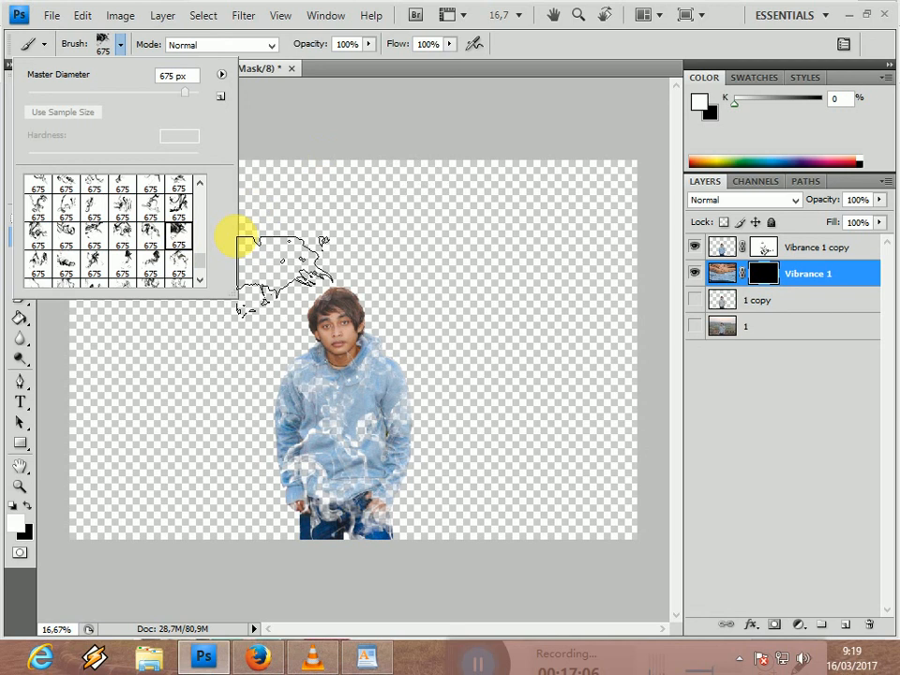
left_click(152, 265)
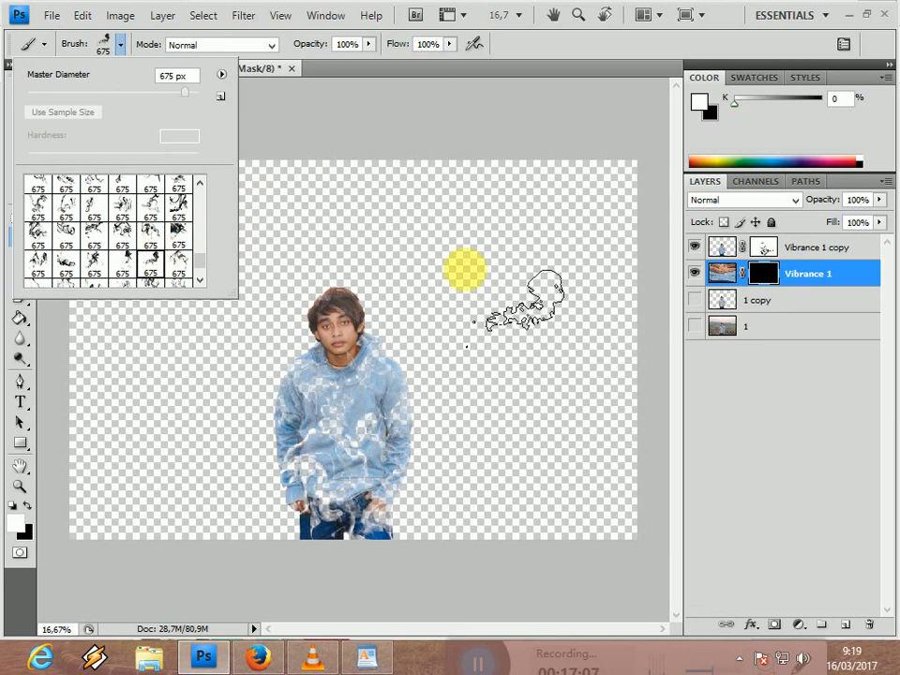
left_click(705, 474)
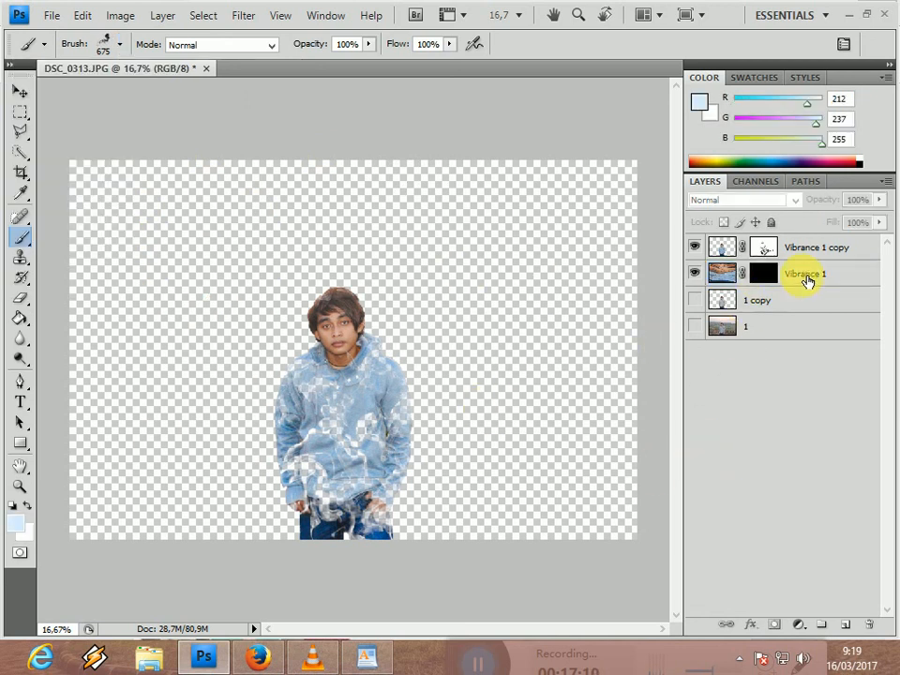
left_click(807, 281)
left_click(772, 277)
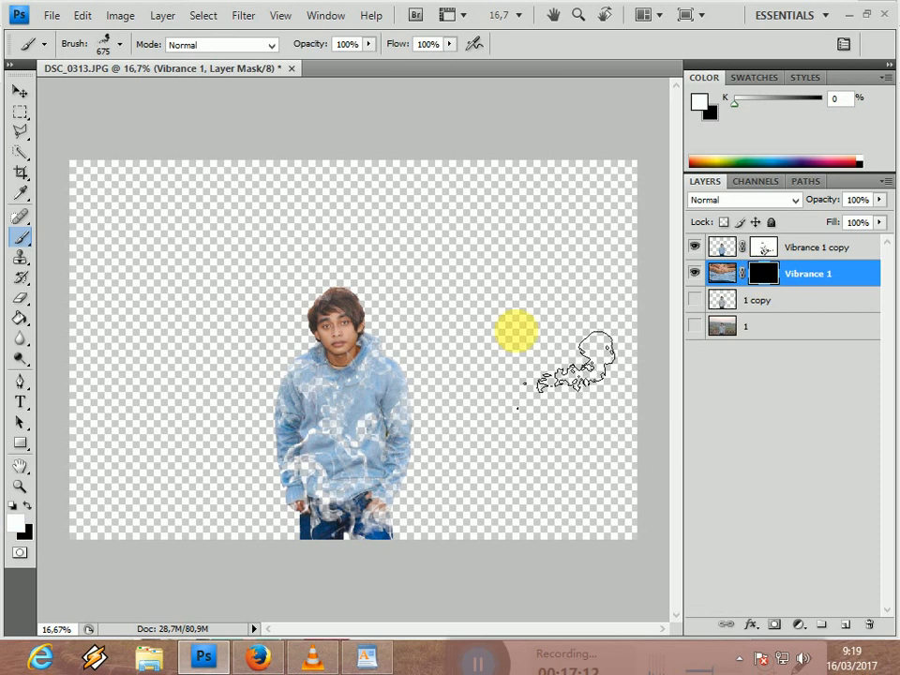
- Try stamping the smoke brush at 1700 px on the Vibrance 1 mask in the empty area beside the man's left shoulder
key("bracketright")
key("bracketright")
key("bracketright")
key("bracketright")
key("bracketright")
key("bracketright")
key("bracketright")
key("bracketright")
key("bracketleft")
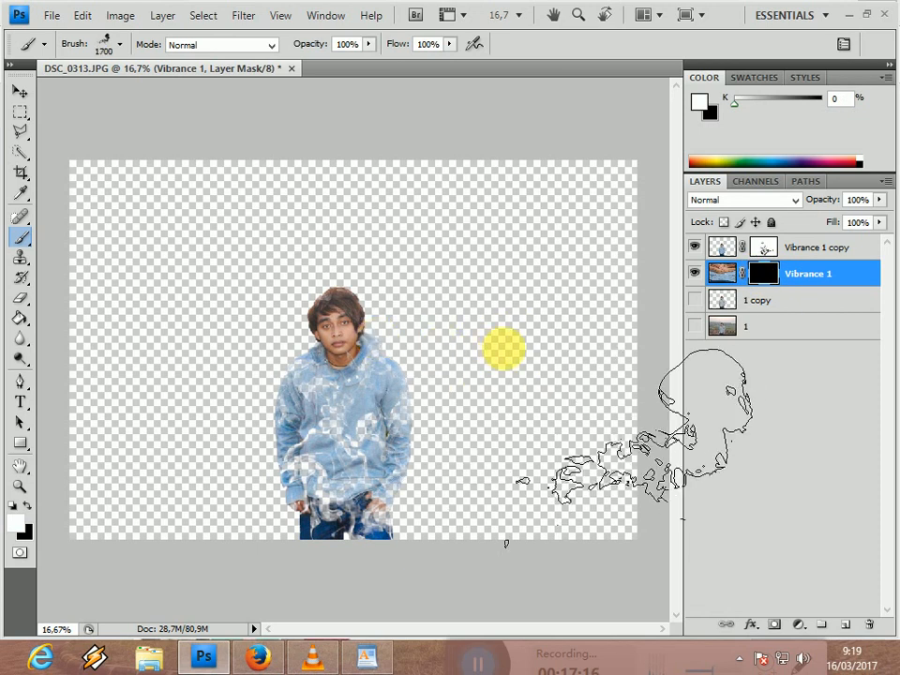
mouse_move(504, 347)
left_mouse_down()
mouse_move(541, 425)
mouse_move(542, 511)
left_mouse_up()
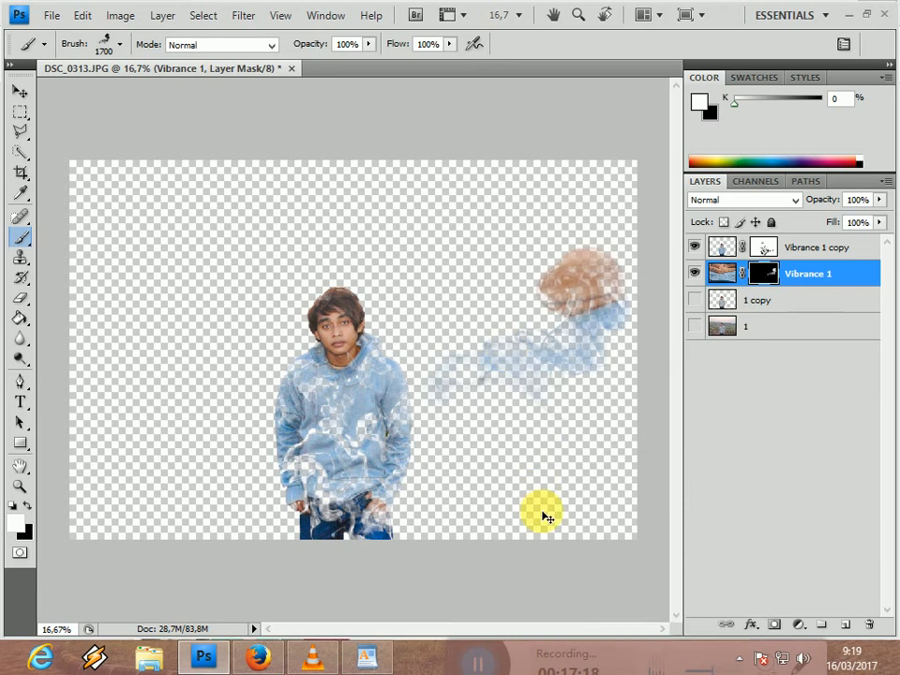
key("ctrl+z")
- Choose a curly smoke brush, enlarge it to 1700 px and stamp it on the Vibrance 1 mask in the image's upper-right corner
left_click(121, 45)
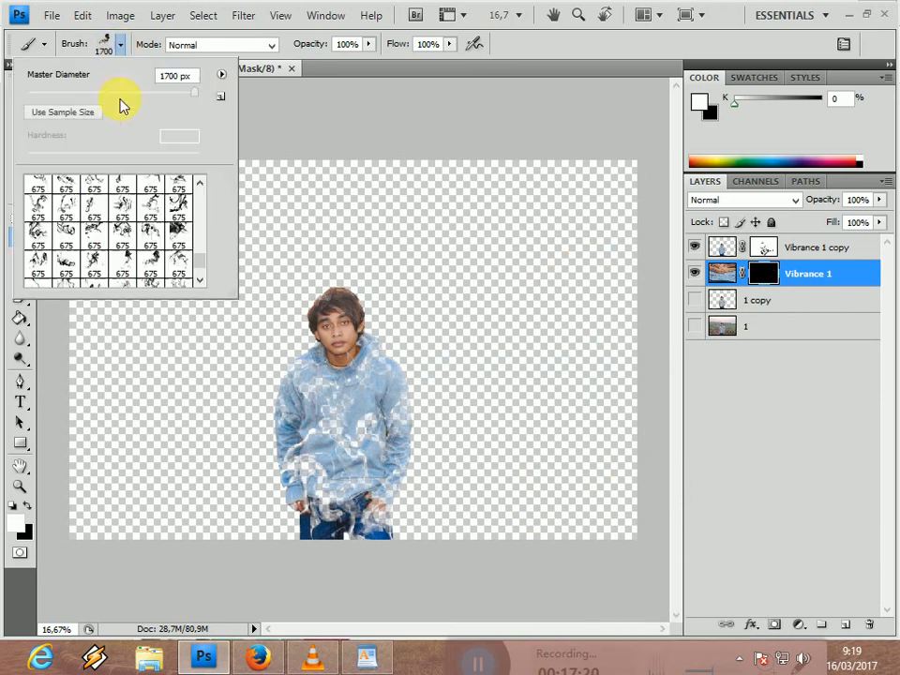
left_click(121, 231)
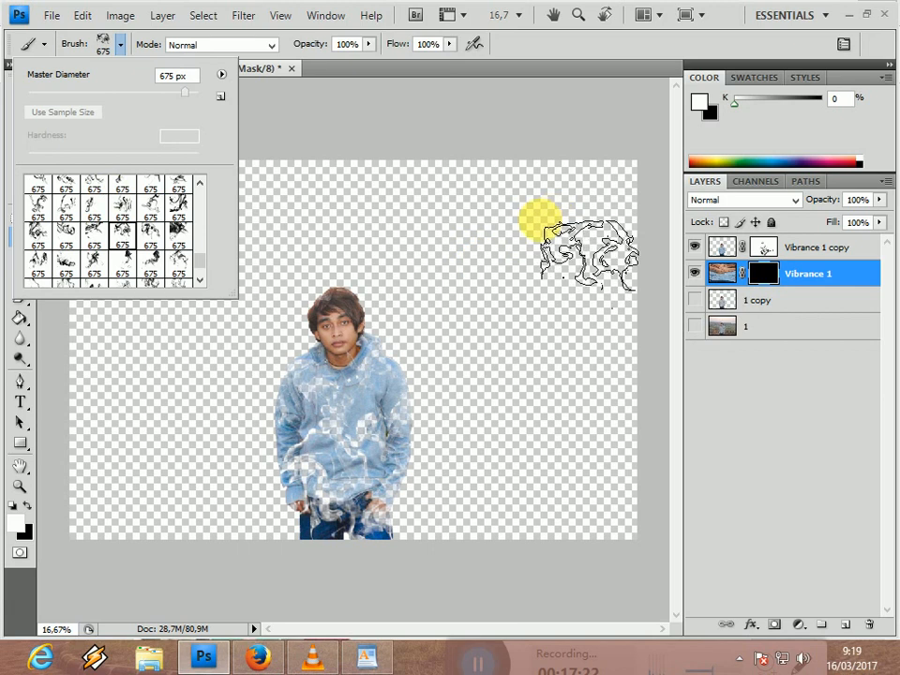
left_click(574, 143)
key("bracketright")
key("bracketright")
key("bracketright")
key("bracketright")
key("bracketright")
key("bracketright")
key("bracketright")
key("bracketright")
key("bracketright")
key("bracketright")
key("bracketright")
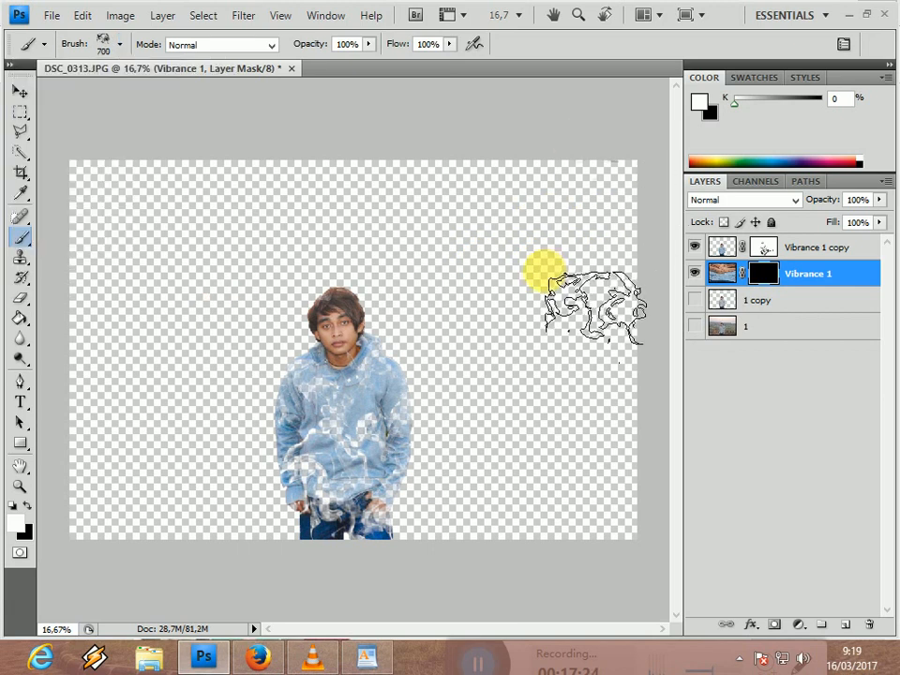
left_click(575, 226)
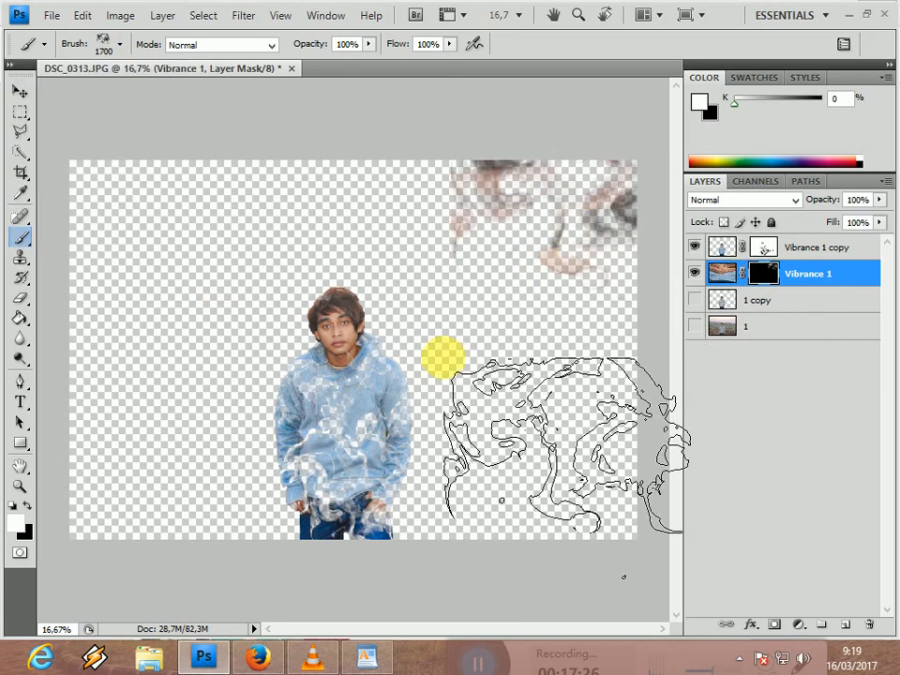
- Choose a thin, arching smoke brush, enlarge it to 2000 px and stamp it on the mask in the image's lower-left corner
left_click(120, 45)
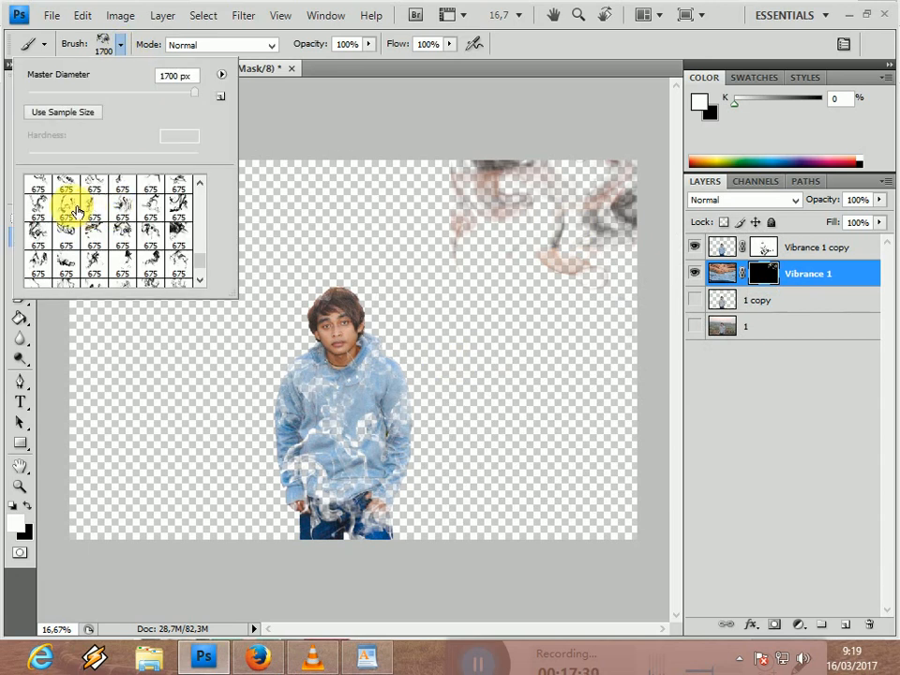
left_click(77, 212)
left_click(509, 566)
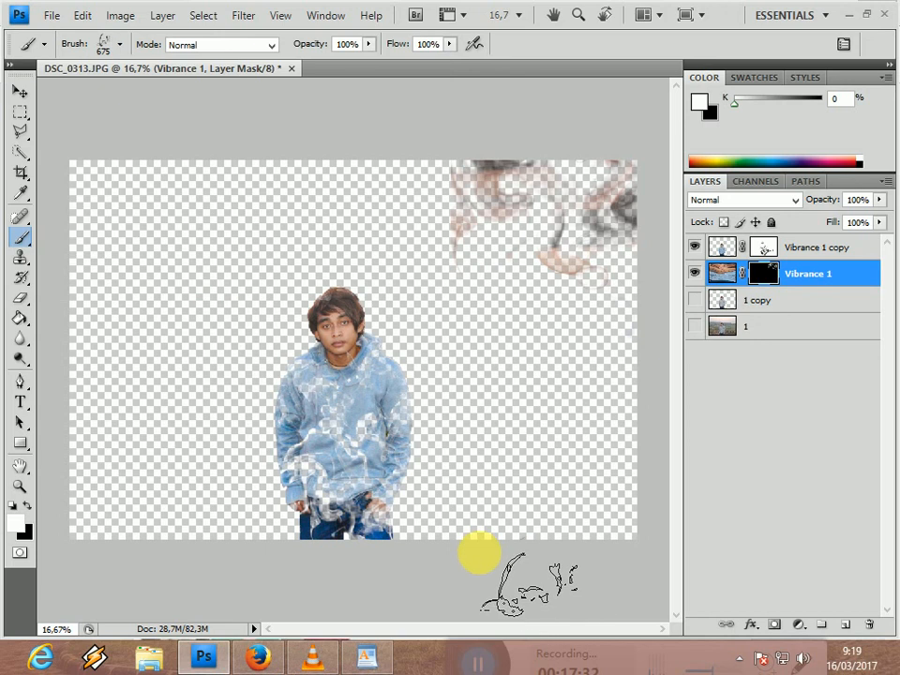
key("bracketright")
key("bracketright")
key("bracketright")
key("bracketright")
key("bracketright")
key("bracketright")
key("bracketright")
key("bracketright")
key("bracketright")
key("bracketright")
key("bracketright")
key("bracketright")
key("bracketright")
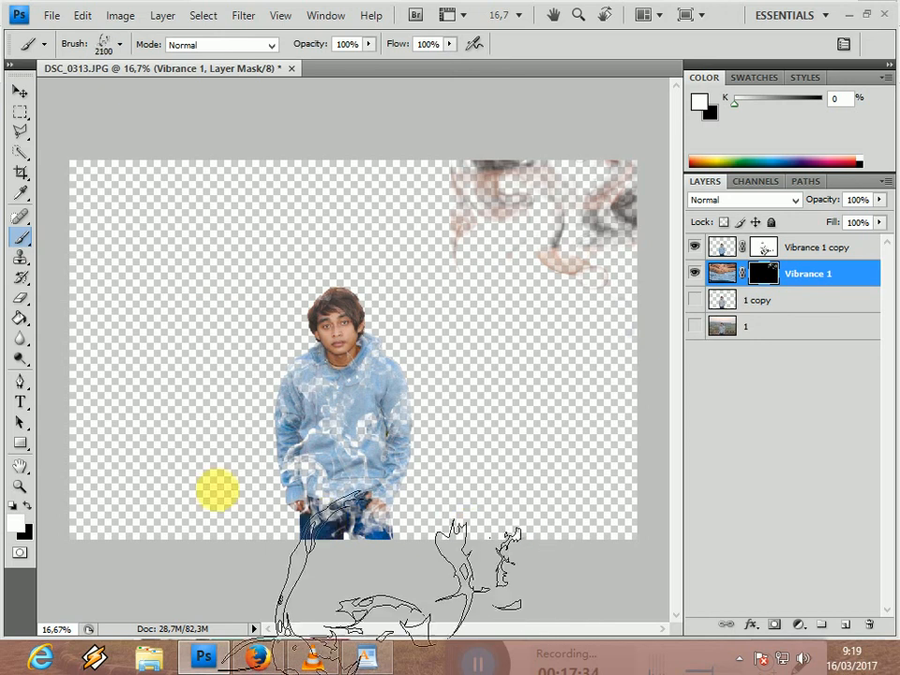
left_click(188, 481)
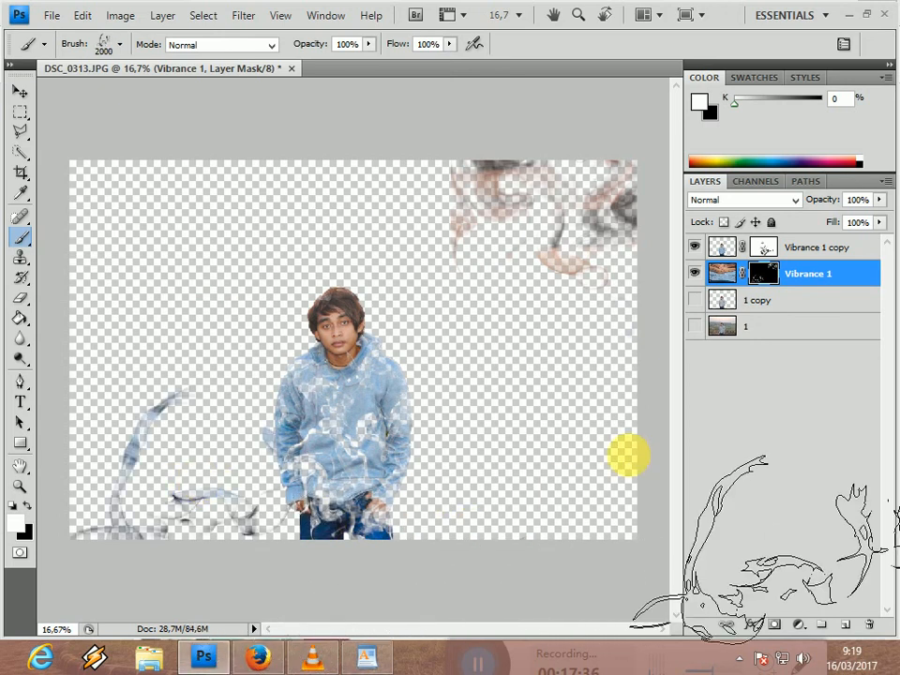
- Choose a wispy smoke brush, enlarge it to 1600 px and stamp it on the mask beside the man's left sleeve
left_click(119, 46)
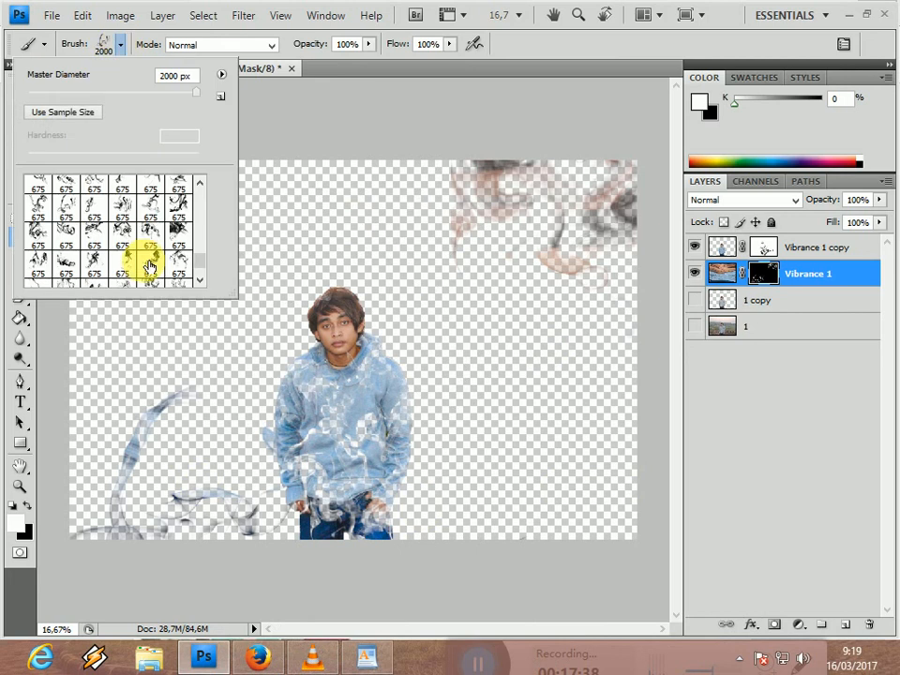
scroll(198, 258, "down", 3)
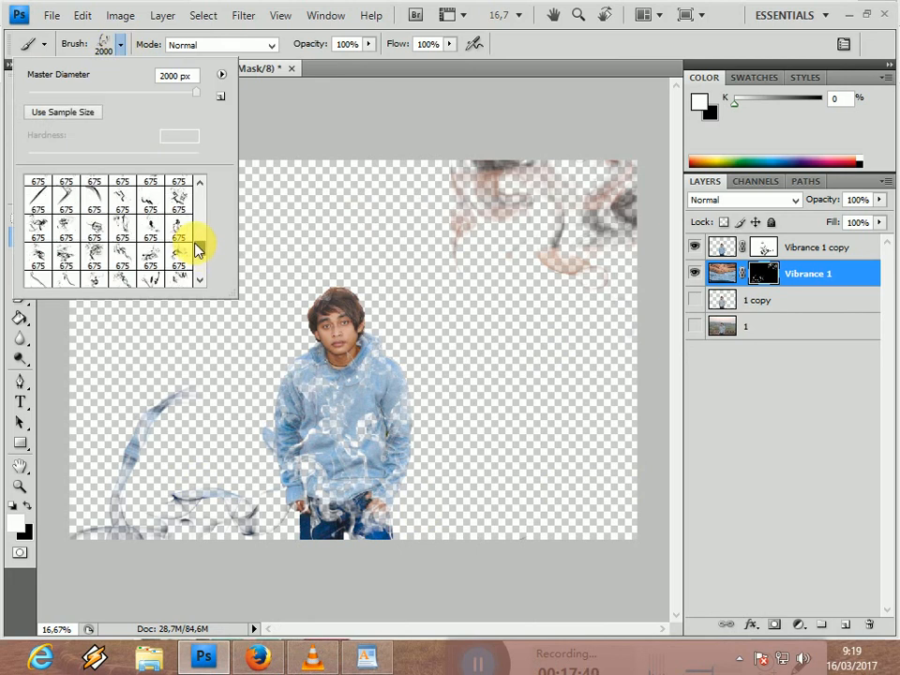
left_click(120, 228)
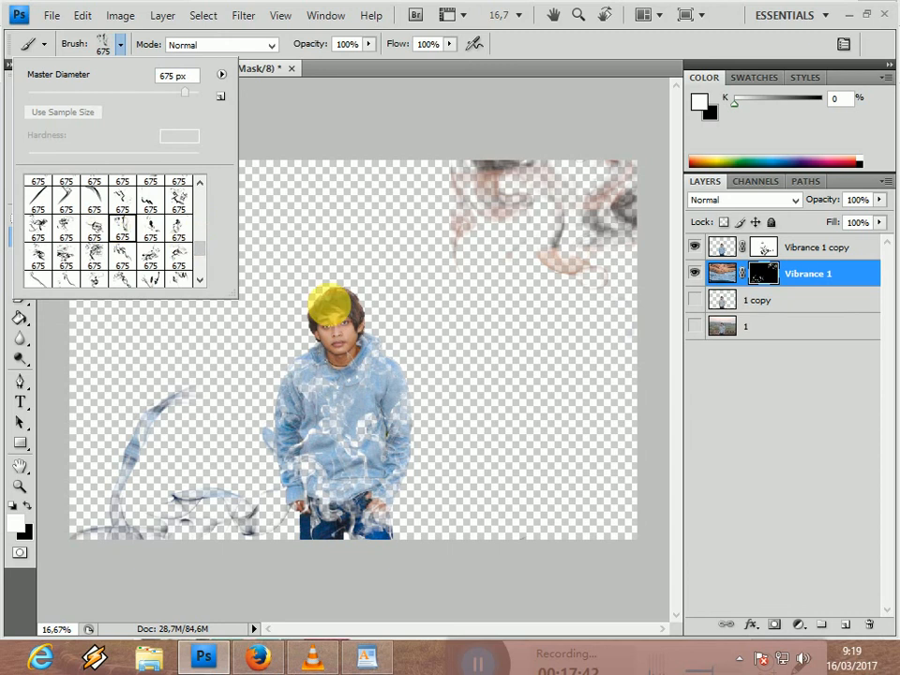
left_click(561, 554)
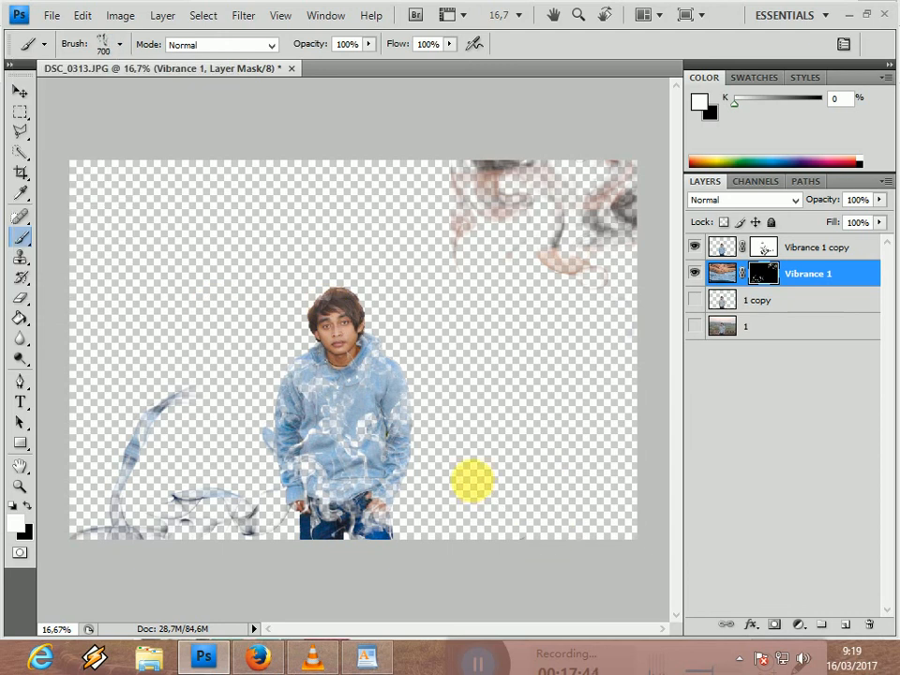
key("bracketleft")
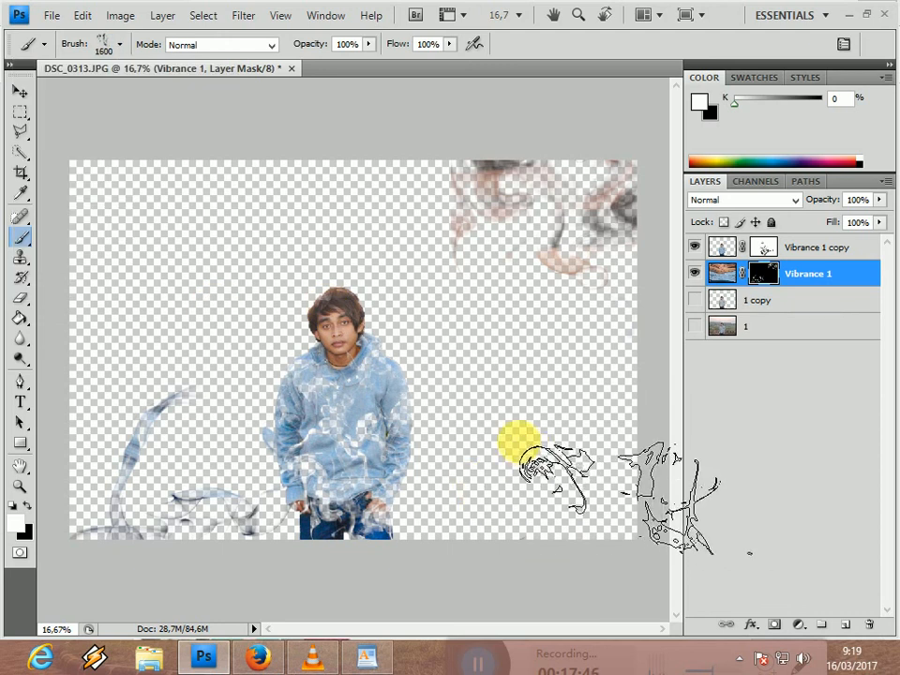
left_click(519, 439)
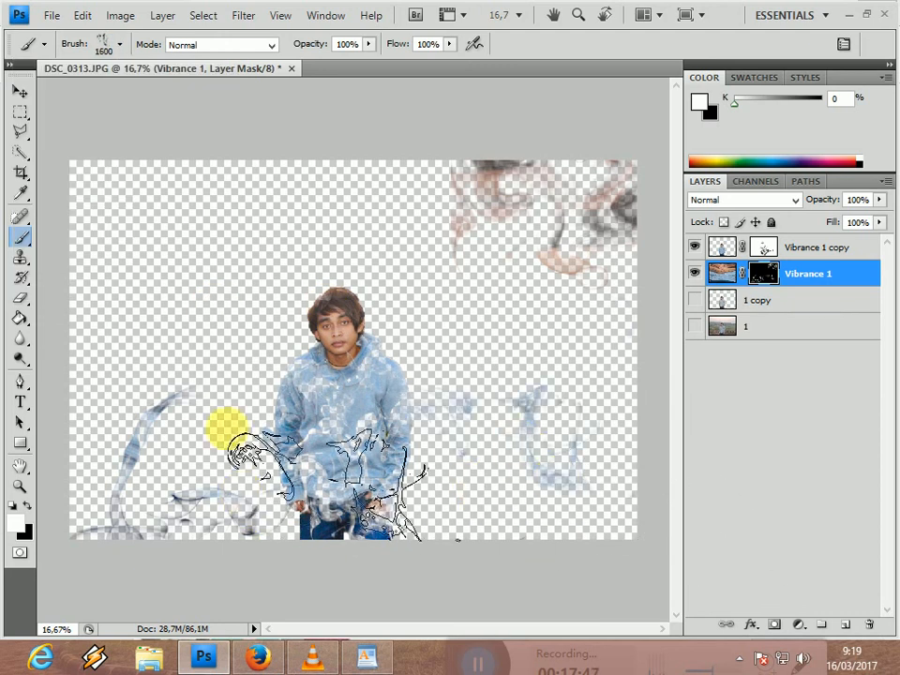
- Choose a splattered smoke brush, enlarge it to 1700 px, and try a stamp beside the man's left hand, undoing it
left_click(120, 44)
left_click(167, 271)
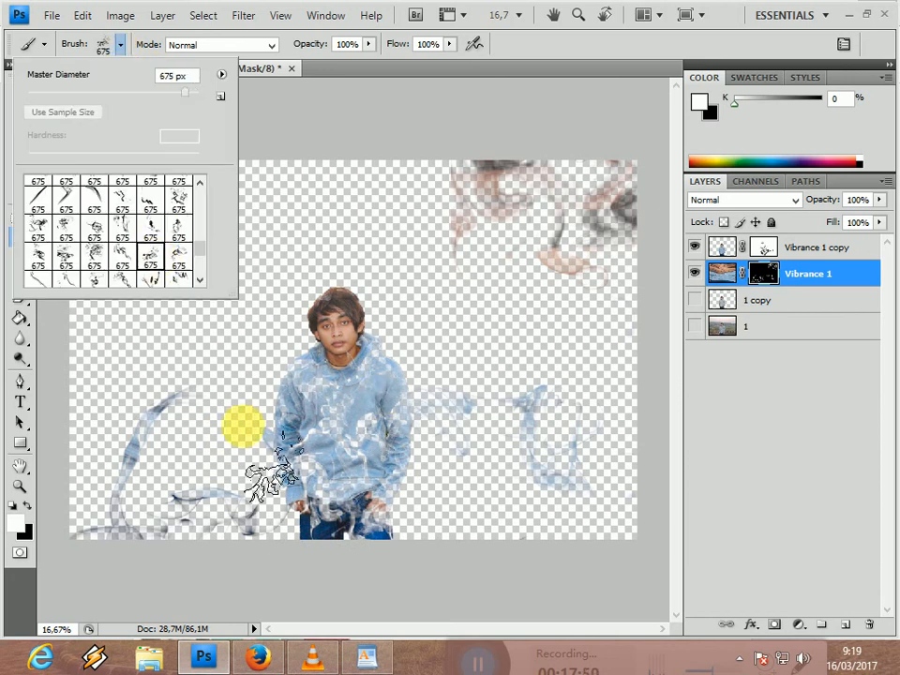
left_click(506, 579)
key("bracketright")
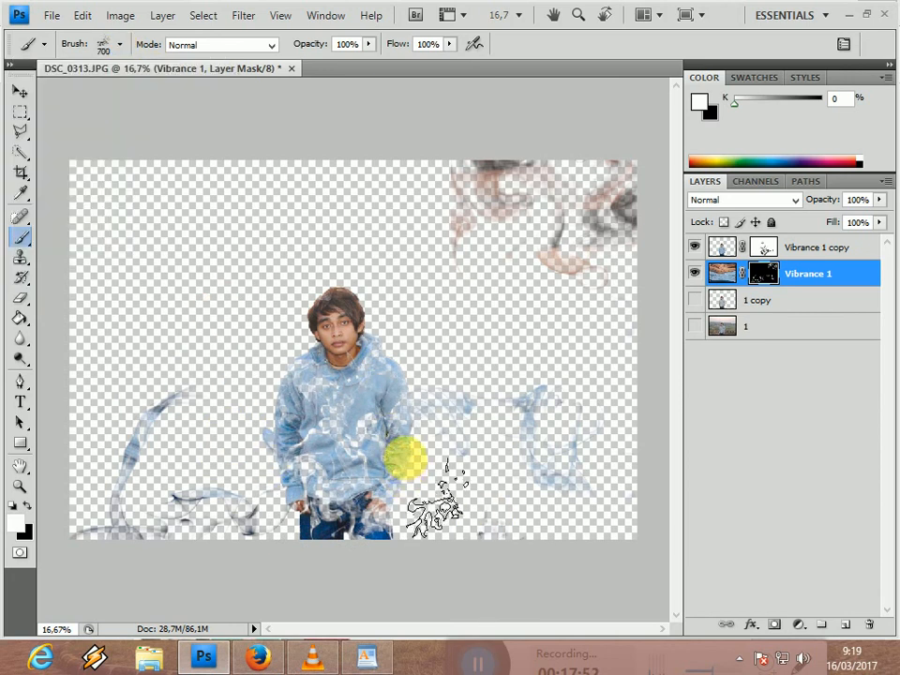
key("bracketright")
key("bracketright")
key("bracketright")
key("bracketright")
key("bracketright")
key("bracketright")
key("bracketright")
key("bracketright")
key("bracketright")
key("bracketright")
left_click(437, 436)
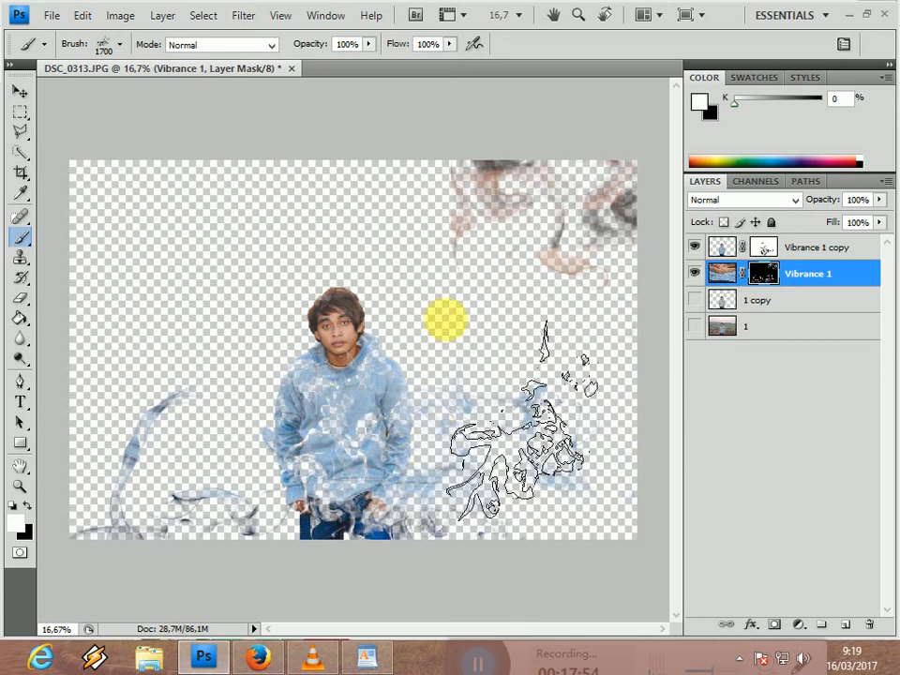
key("ctrl+z")
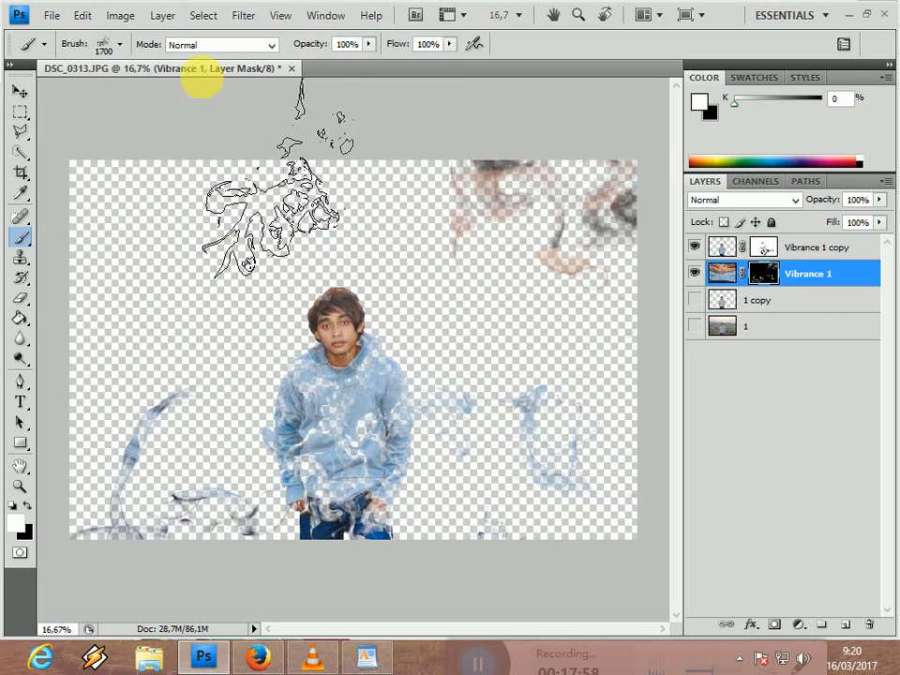
- Open the brush tip settings, rotate the smoke brush to -32° and stamp it on the mask beside the man's right shoulder
left_click(315, 19)
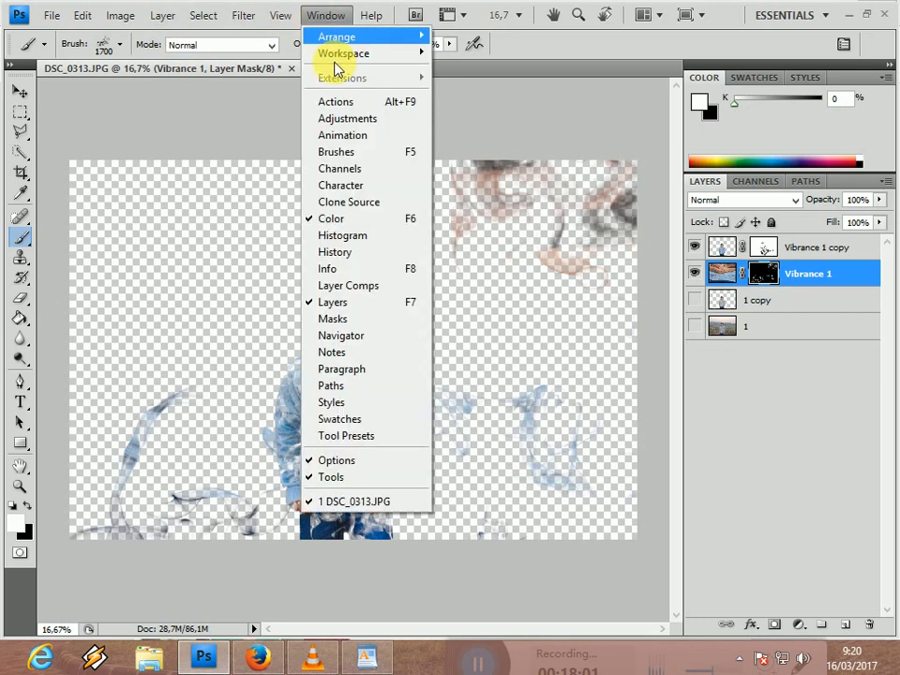
left_click(337, 152)
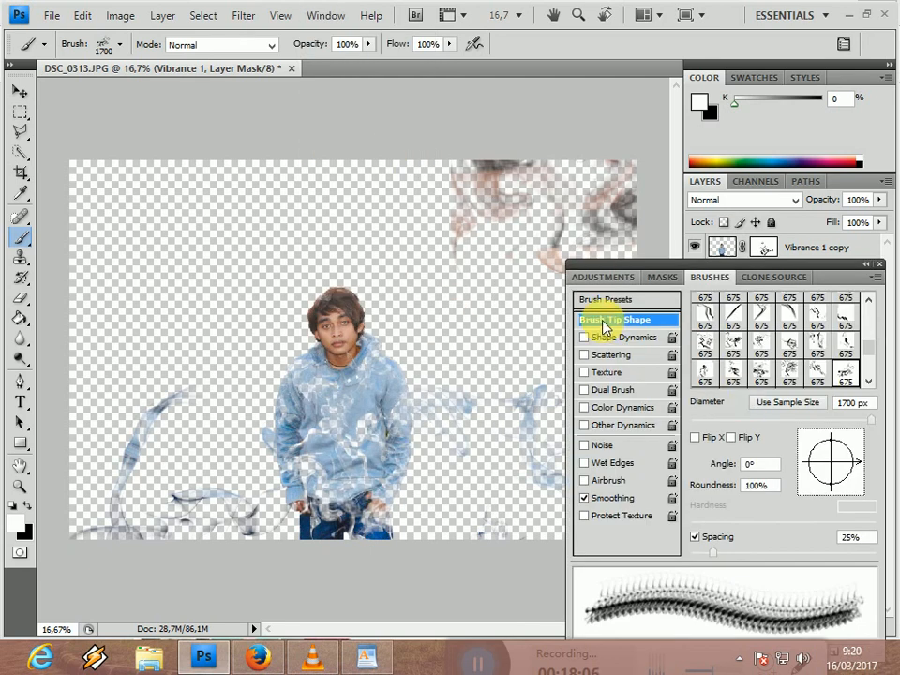
mouse_move(813, 449)
left_mouse_down()
mouse_move(856, 438)
mouse_move(847, 488)
mouse_move(823, 491)
mouse_move(858, 469)
mouse_move(855, 476)
left_mouse_up()
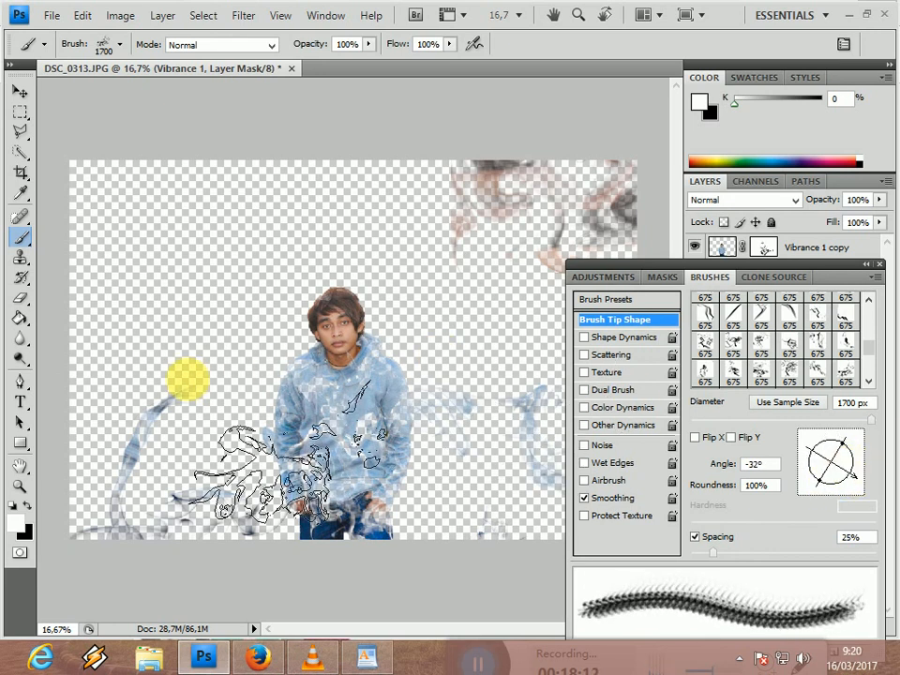
left_click(180, 343)
- Choose a different curly smoke brush, enlarge it to 1700 px and stamp it on the mask in the image's upper-left corner
left_click(760, 350)
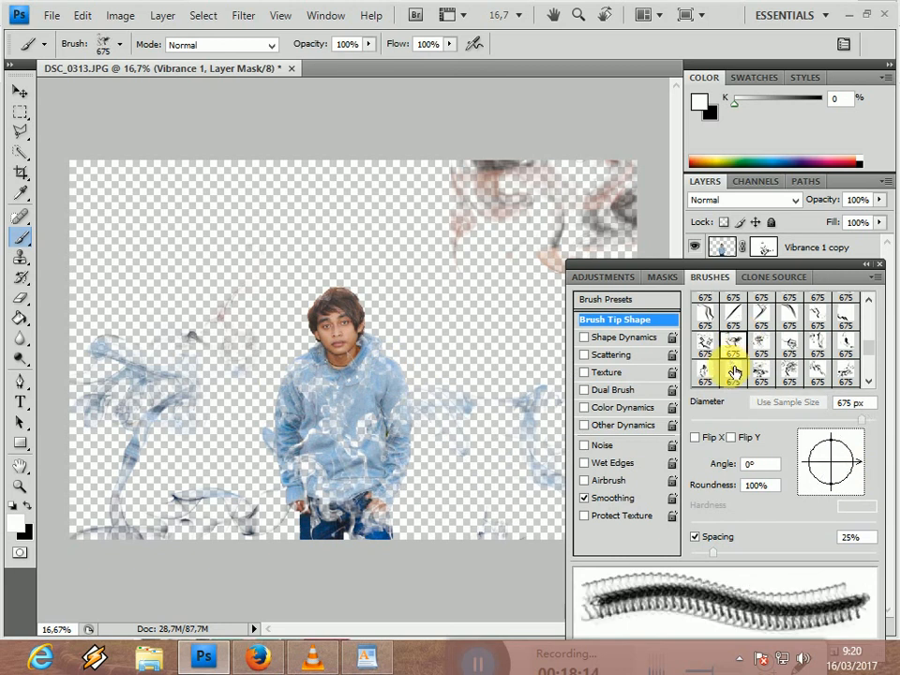
left_click(846, 375)
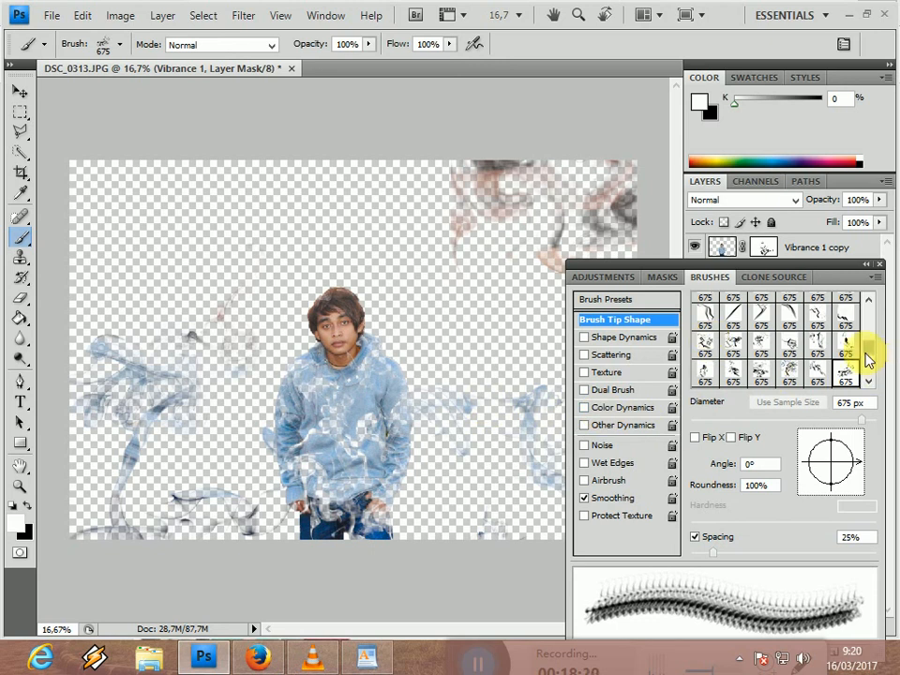
scroll(868, 366, "up", 5)
scroll(867, 373, "down", 5)
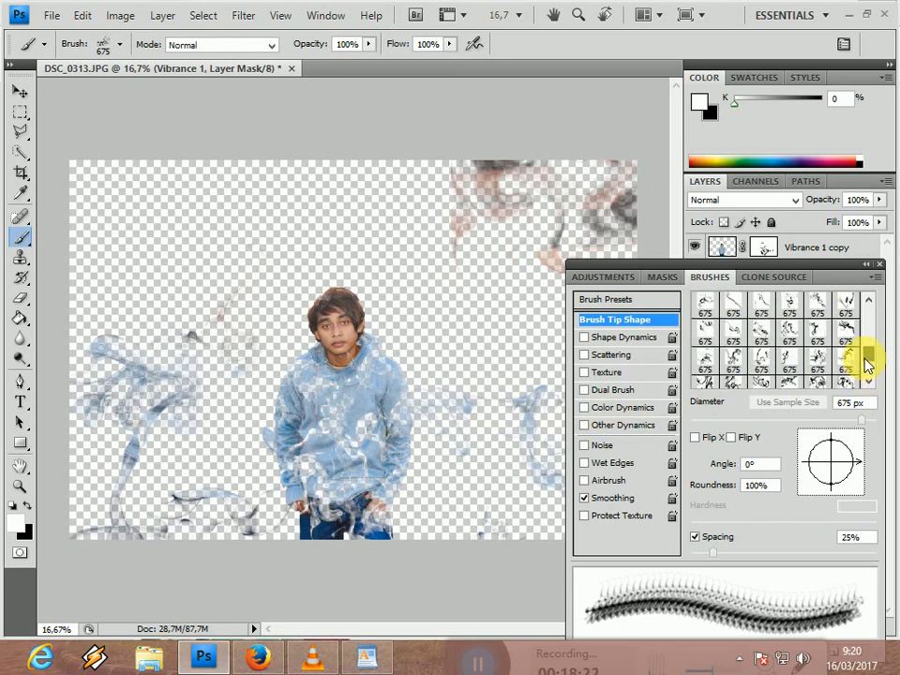
left_click(847, 368)
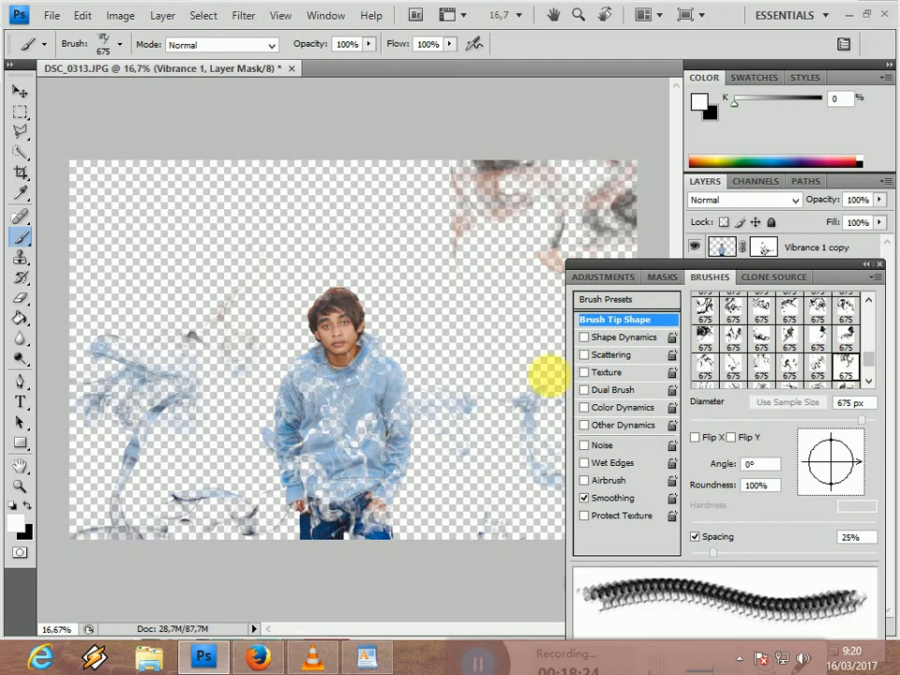
left_click(824, 369)
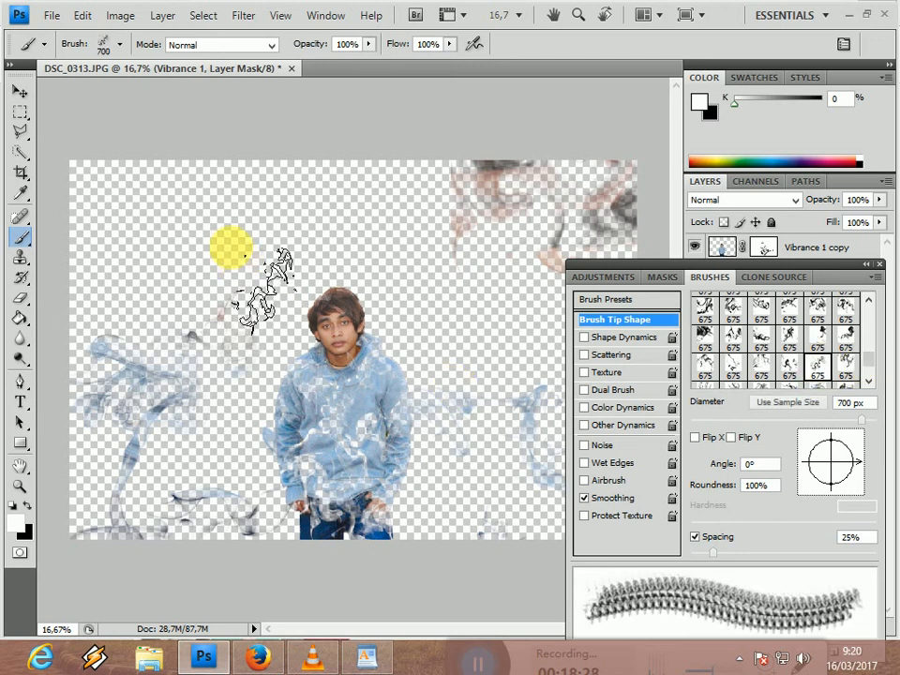
key("bracketright")
key("bracketright")
key("bracketright")
key("bracketright")
key("bracketright")
key("bracketright")
key("bracketright")
key("bracketright")
key("bracketright")
key("bracketright")
left_click(166, 240)
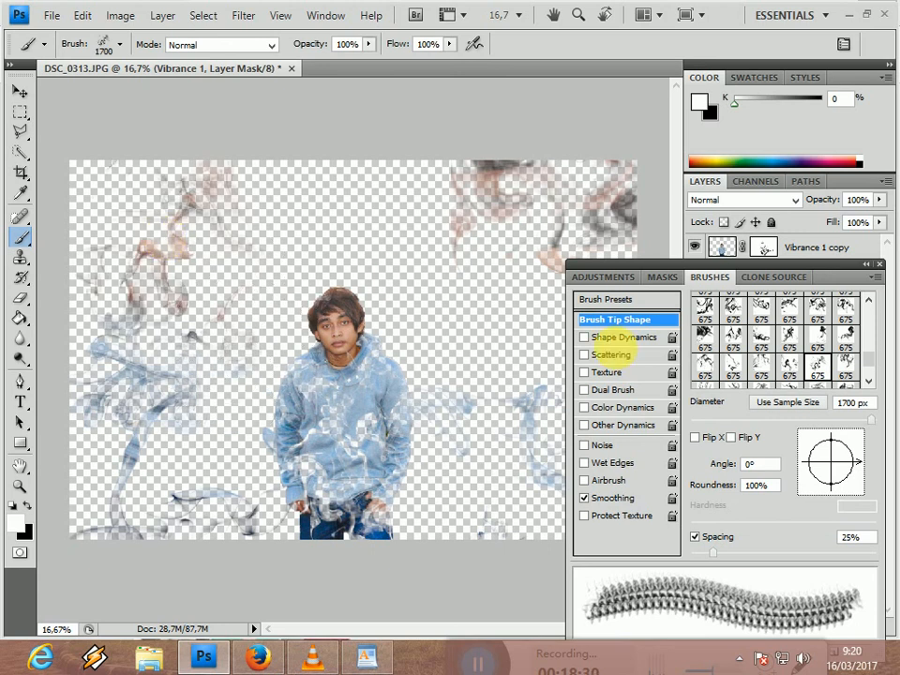
- Rotate the smoke brush tip to -59° and stamp it on the mask beside the man's face and left shoulder
mouse_move(818, 460)
left_mouse_down()
mouse_move(844, 474)
mouse_move(820, 477)
mouse_move(842, 480)
left_mouse_up()
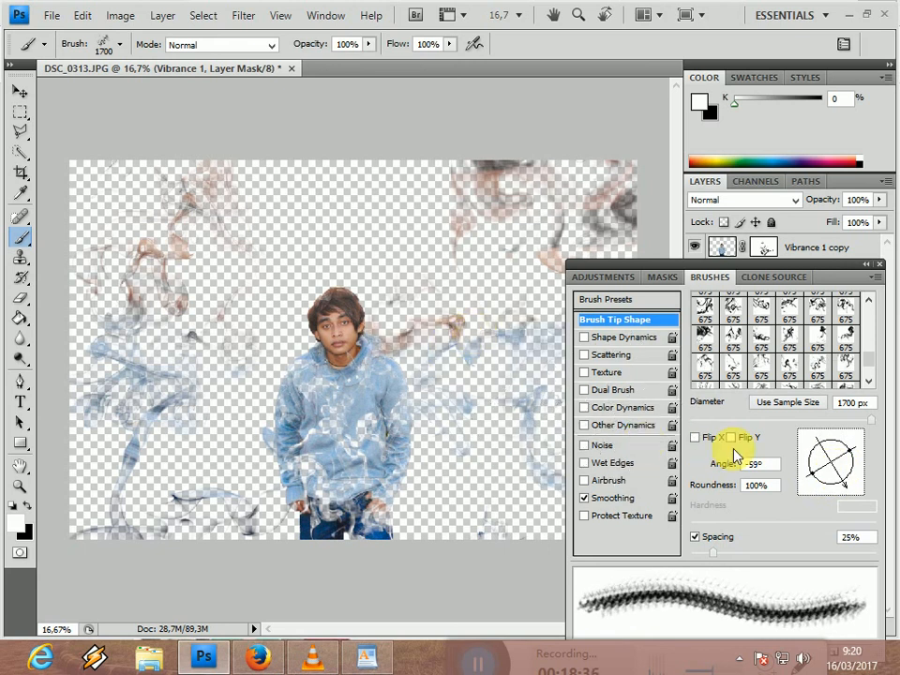
- Choose a horizontally flowing smoke brush, enlarge it to 1500 px and stamp it on the Vibrance 1 mask beside the man's right arm
left_click(757, 339)
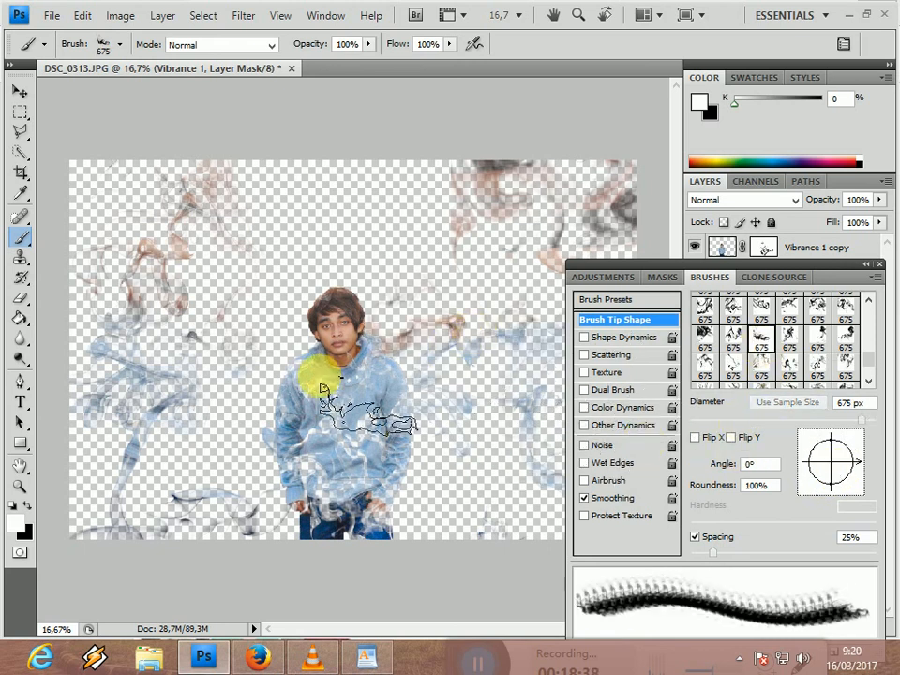
key("bracketright")
key("bracketright")
key("bracketright")
key("bracketright")
key("bracketright")
key("bracketright")
key("bracketright")
key("bracketright")
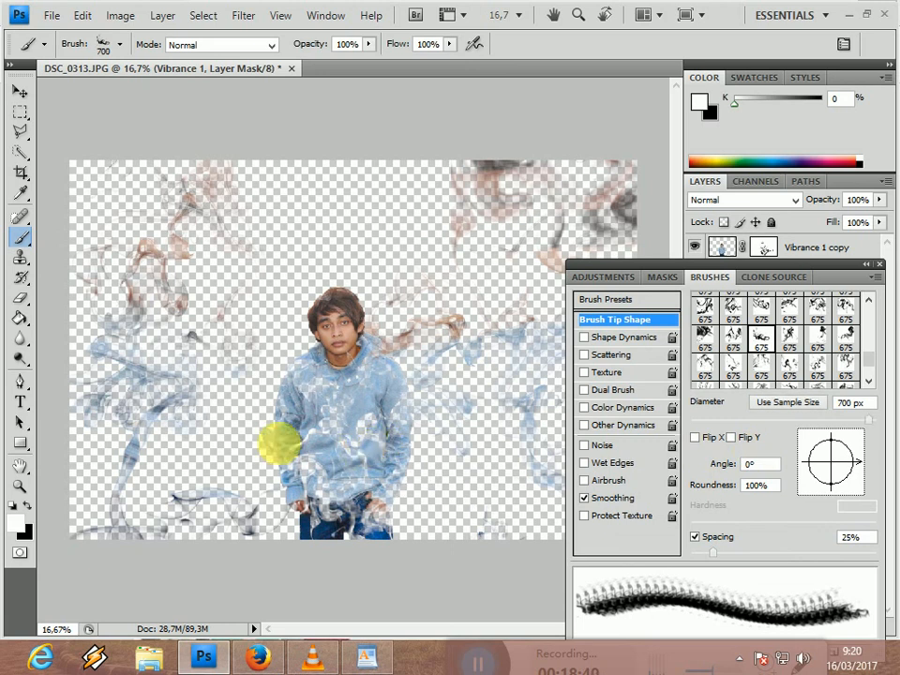
left_click(210, 428)
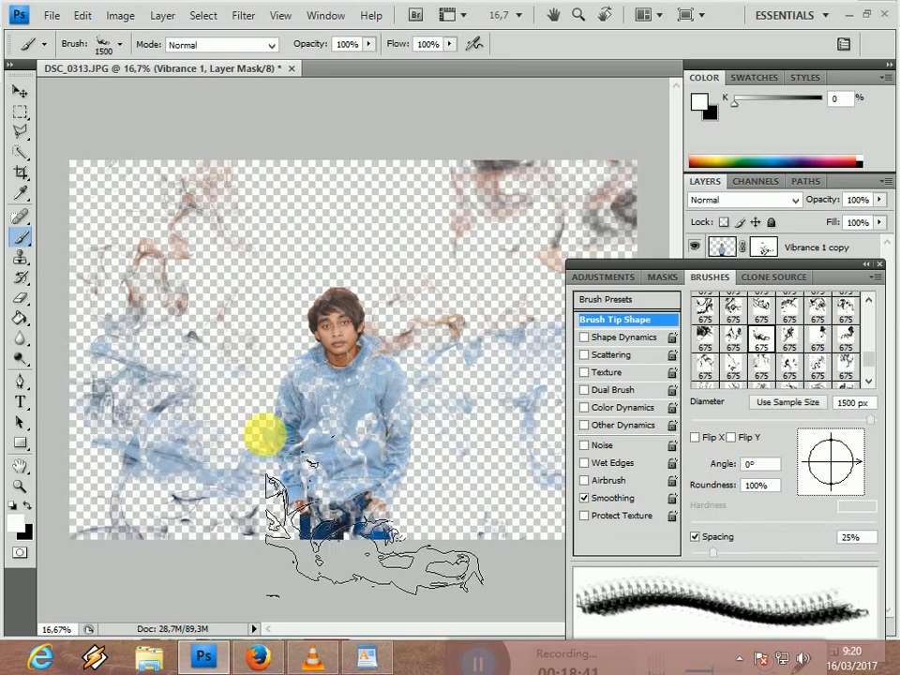
- Choose another smoke brush, rotate its tip to 52°, enlarge it to 2000 px and stamp it on the mask beside the man's left hand
left_click(741, 373)
left_click_drag(859, 469, 848, 439)
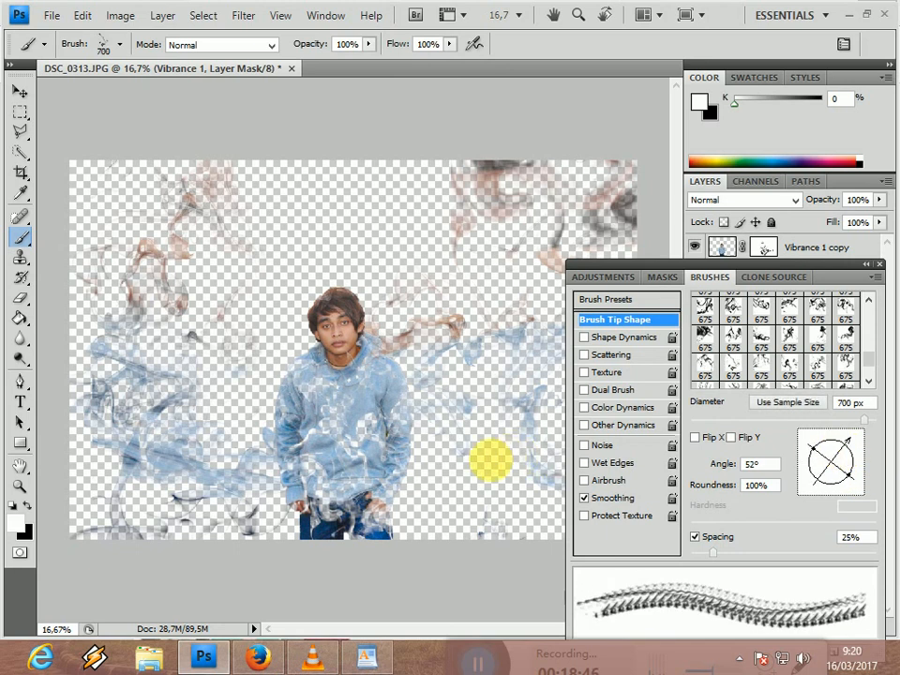
key("bracketright")
key("bracketright")
key("bracketright")
key("bracketright")
key("bracketright")
key("bracketright")
key("bracketright")
key("bracketright")
key("bracketright")
key("bracketright")
key("bracketright")
key("bracketright")
key("bracketright")
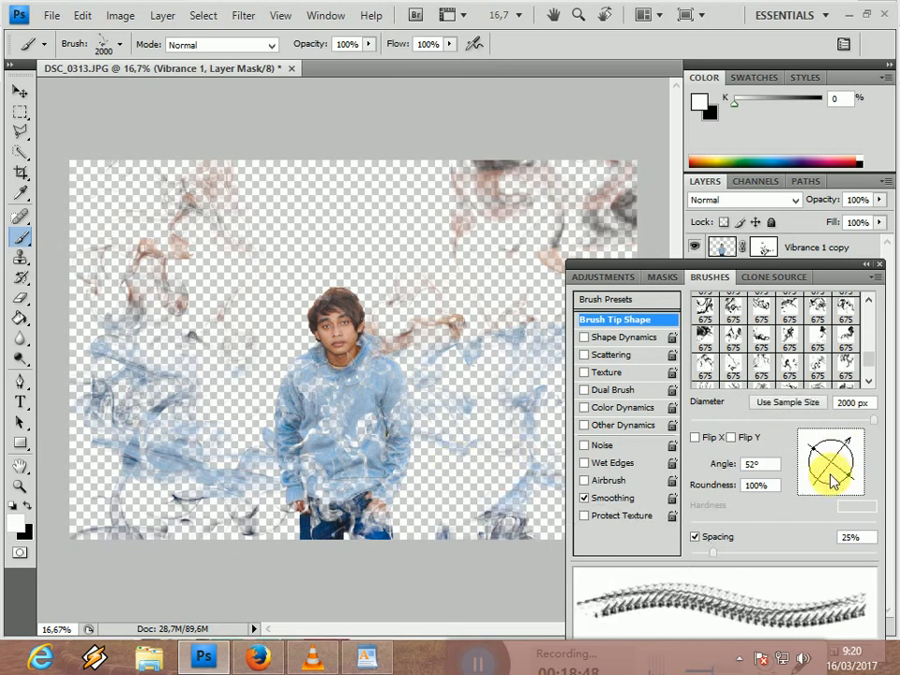
- Choose a branching smoke brush at 1700 px, undo a trial stamp above the man's head, and stamp the mask's upper-left area instead
left_click(761, 373)
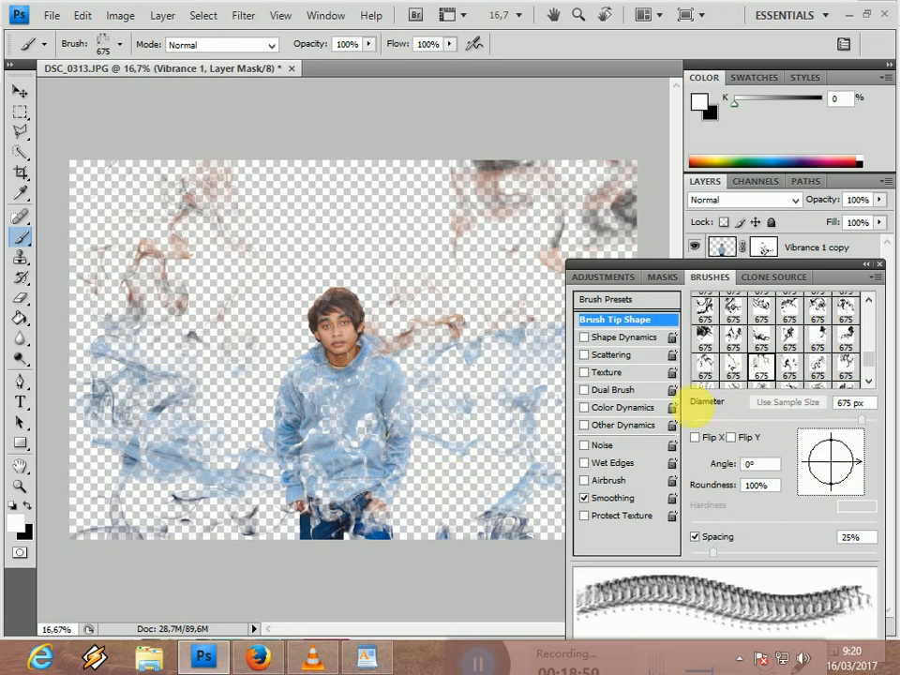
key("bracketright")
key("bracketright")
key("bracketright")
key("bracketright")
key("bracketright")
key("bracketright")
key("bracketright")
key("bracketright")
key("bracketright")
key("bracketright")
key("bracketright")
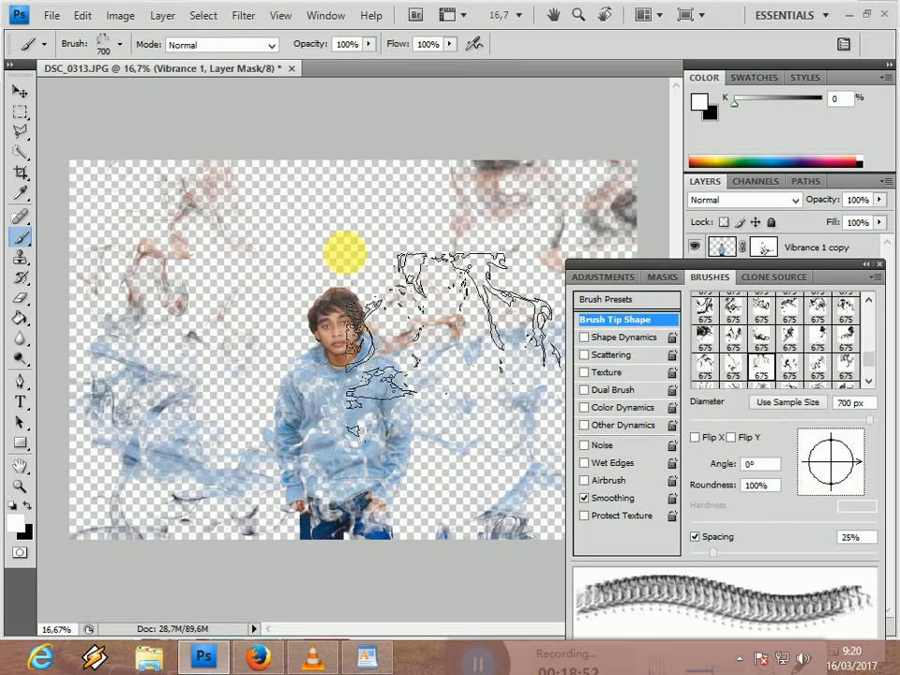
left_click(342, 266)
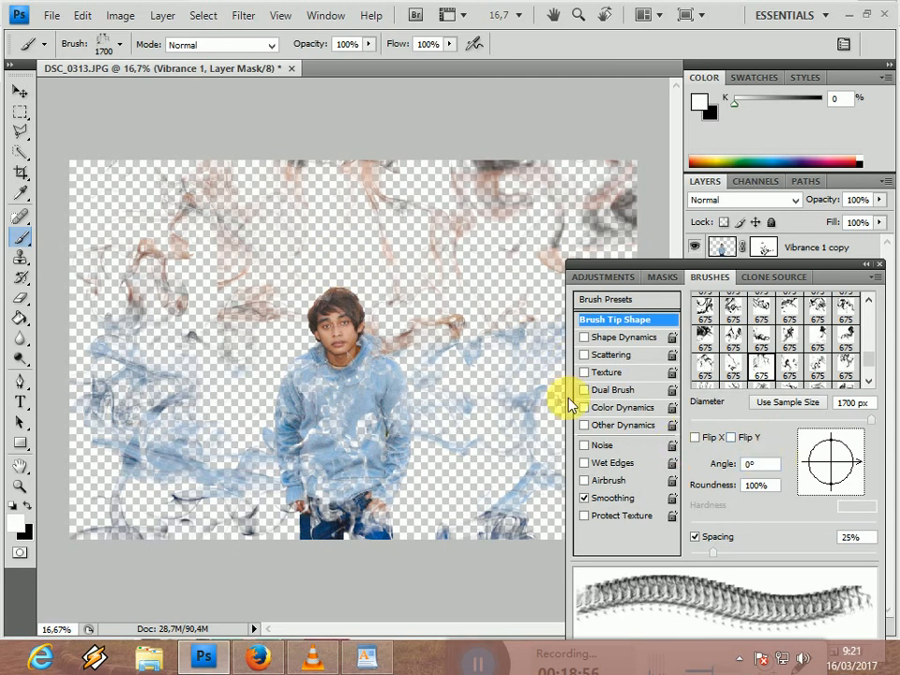
key("ctrl+z")
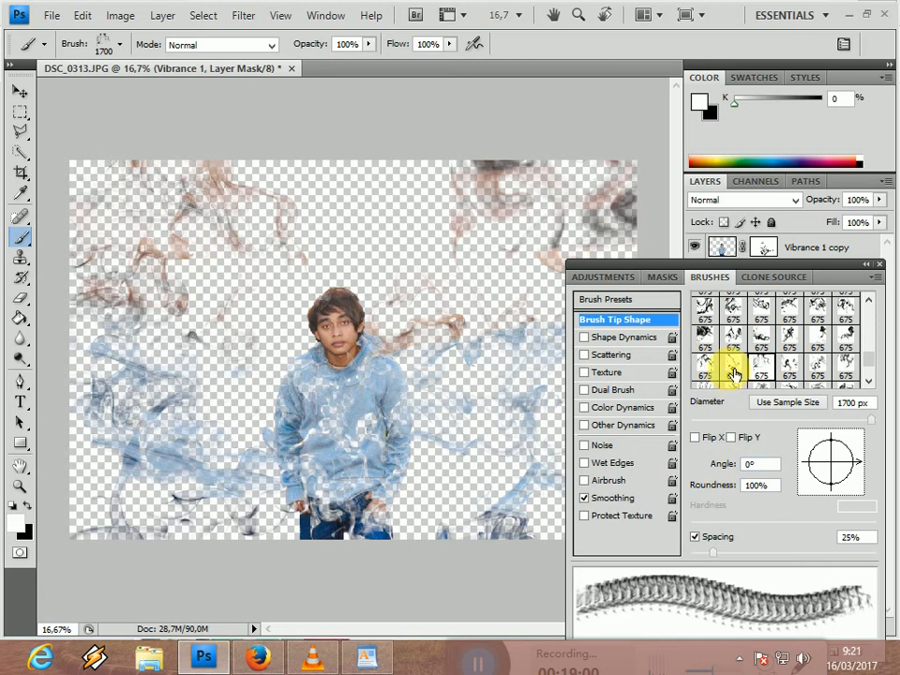
- Choose an arching smoke brush, enlarge it to 1800 px and stamp it on the mask above the man's head
left_click(702, 362)
key("bracketright")
key("bracketright")
key("bracketright")
key("bracketright")
key("bracketright")
key("bracketright")
key("bracketright")
key("bracketright")
key("bracketright")
key("bracketright")
key("bracketright")
key("bracketright")
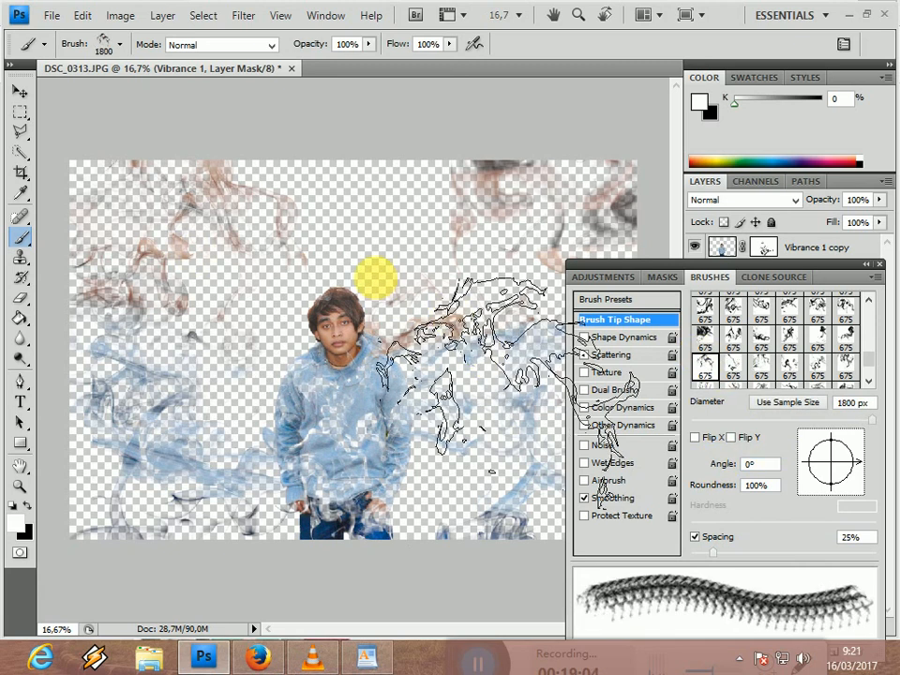
left_click(511, 379)
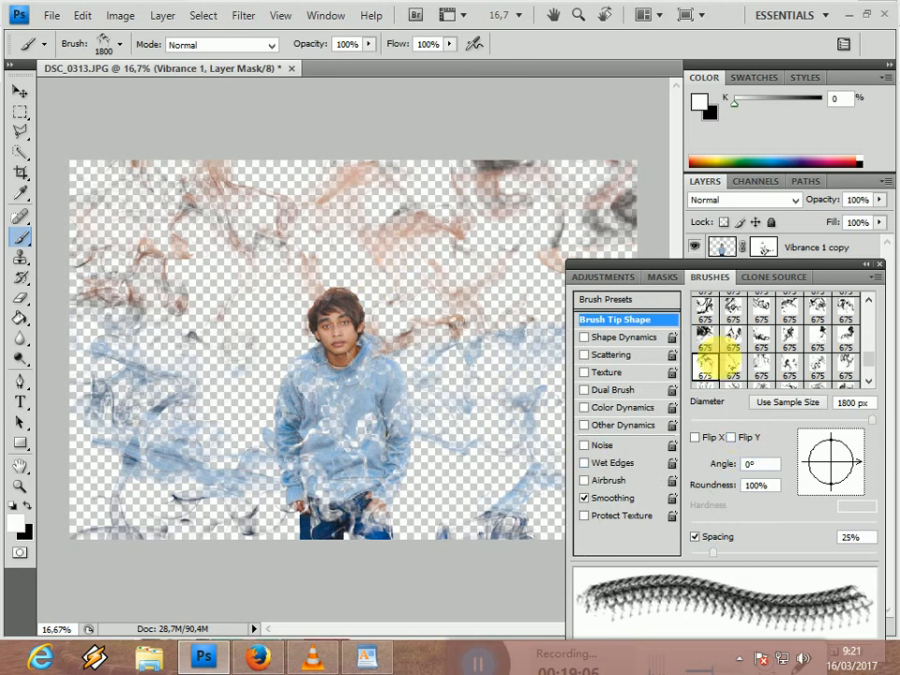
- Choose a diagonal wispy smoke brush, enlarge it to 1600 px and stamp it on the mask beside the right side of the man's face
left_click(780, 381)
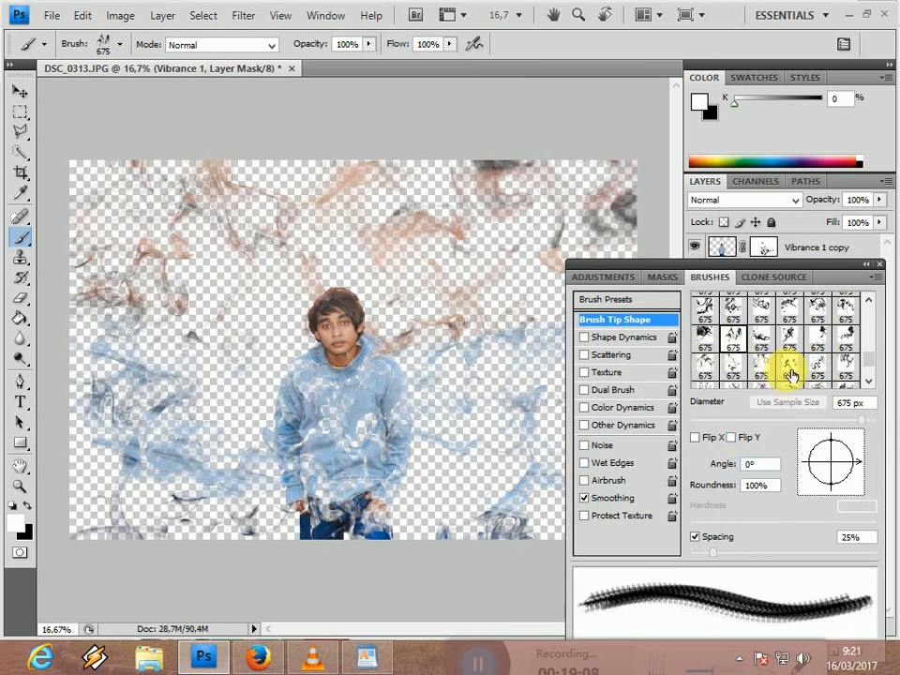
left_click(790, 369)
left_click_drag(868, 362, 869, 354)
left_click(826, 333)
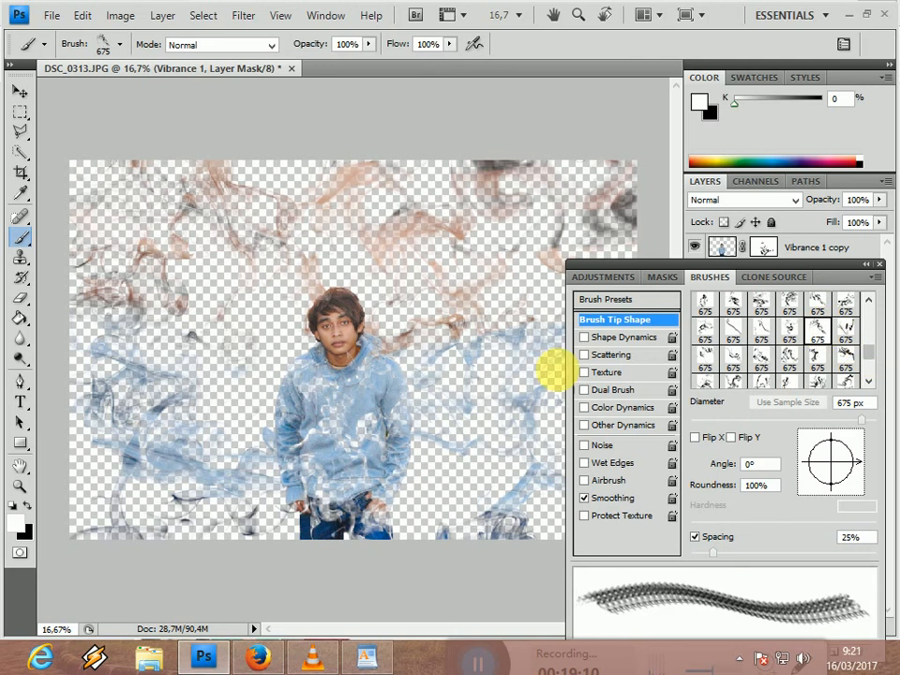
key("bracketright")
key("bracketright")
key("bracketright")
key("bracketright")
key("bracketright")
key("bracketright")
key("bracketright")
key("bracketright")
key("bracketright")
key("bracketright")
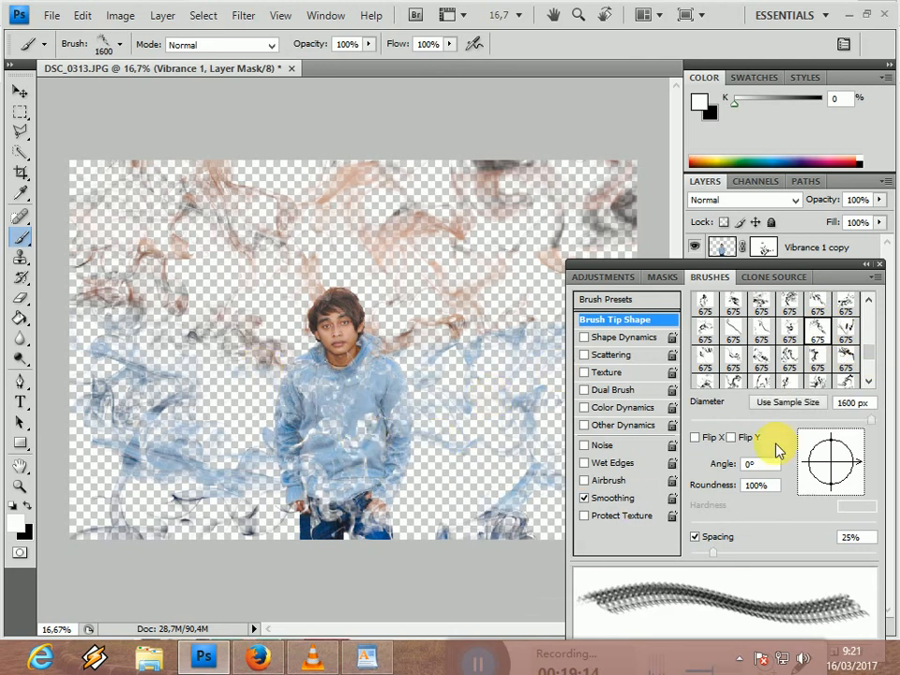
- Choose a small curled smoke brush, enlarge it to as much as 1400 px and stamp it on the mask beside the man's torso
left_click(764, 338)
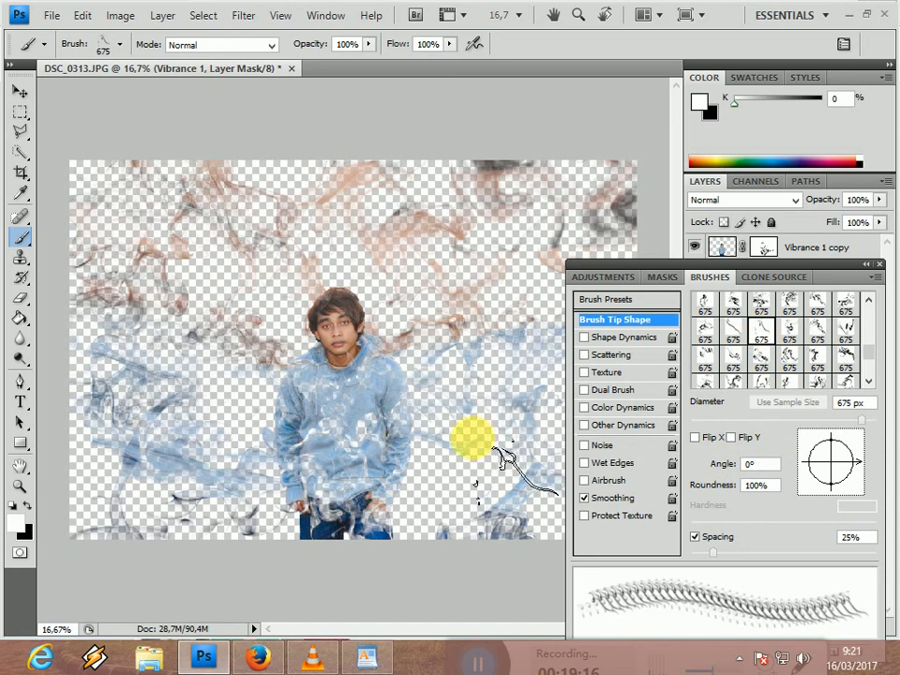
left_click(734, 364)
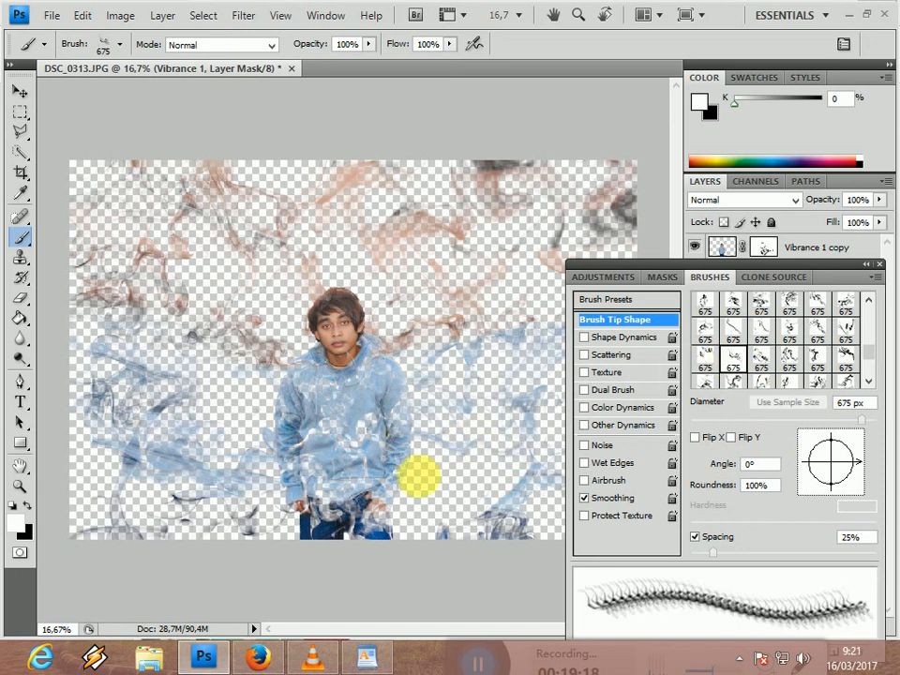
key("bracketright")
key("bracketright")
key("bracketright")
key("bracketright")
key("bracketright")
key("bracketright")
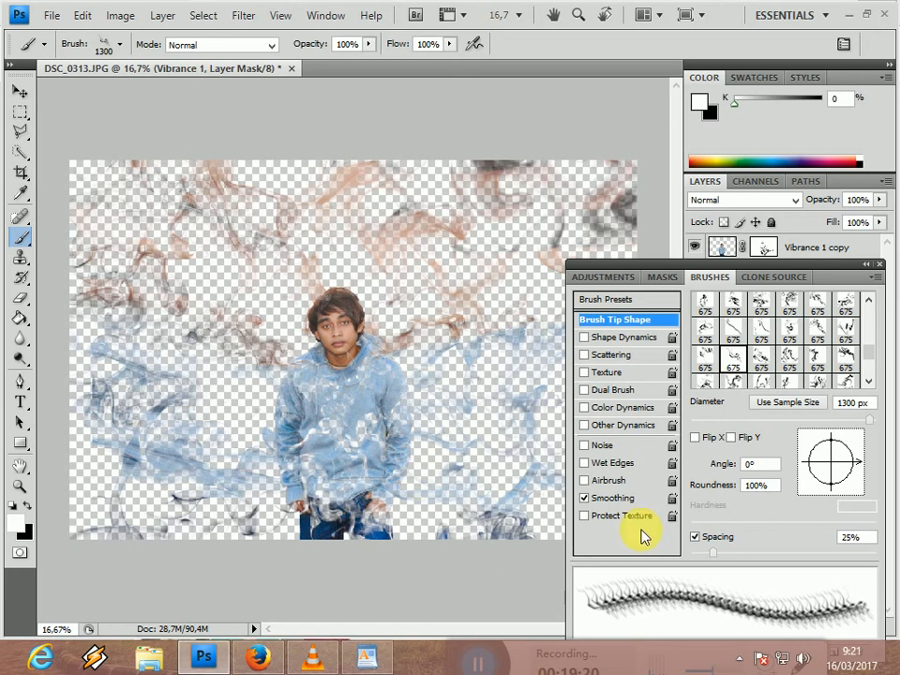
key("bracketright")
- Float the Brushes panel on its own, dock the other panels again and collapse the Adjustments, Masks and Clone Source group to icons
left_click_drag(693, 275, 674, 234)
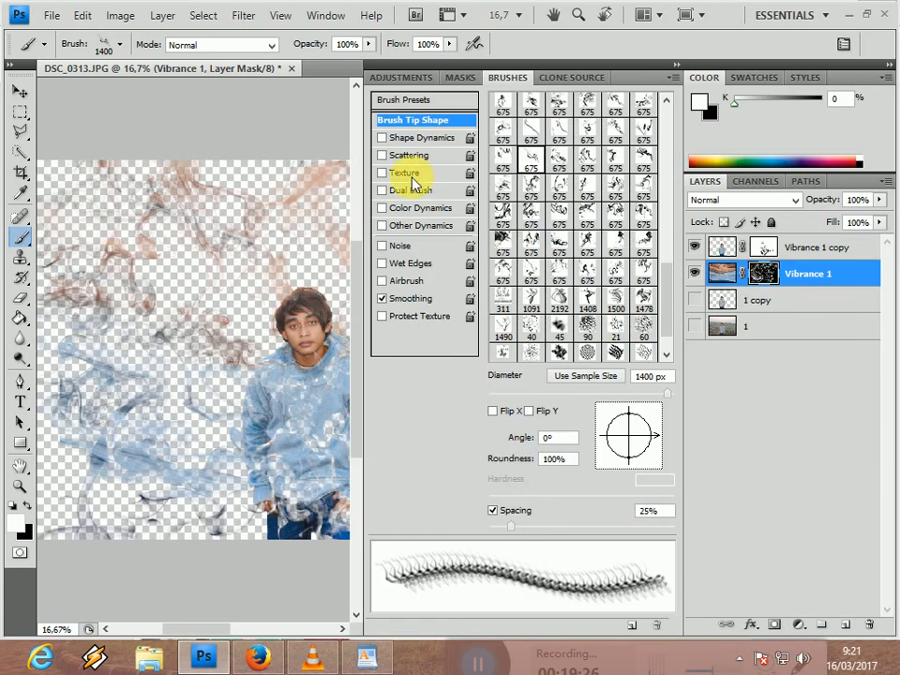
mouse_move(609, 67)
left_mouse_down()
mouse_move(639, 47)
mouse_move(616, 71)
mouse_move(643, 29)
mouse_move(630, 50)
left_mouse_up()
mouse_move(572, 58)
left_mouse_down()
mouse_move(707, 241)
mouse_move(711, 307)
left_mouse_up()
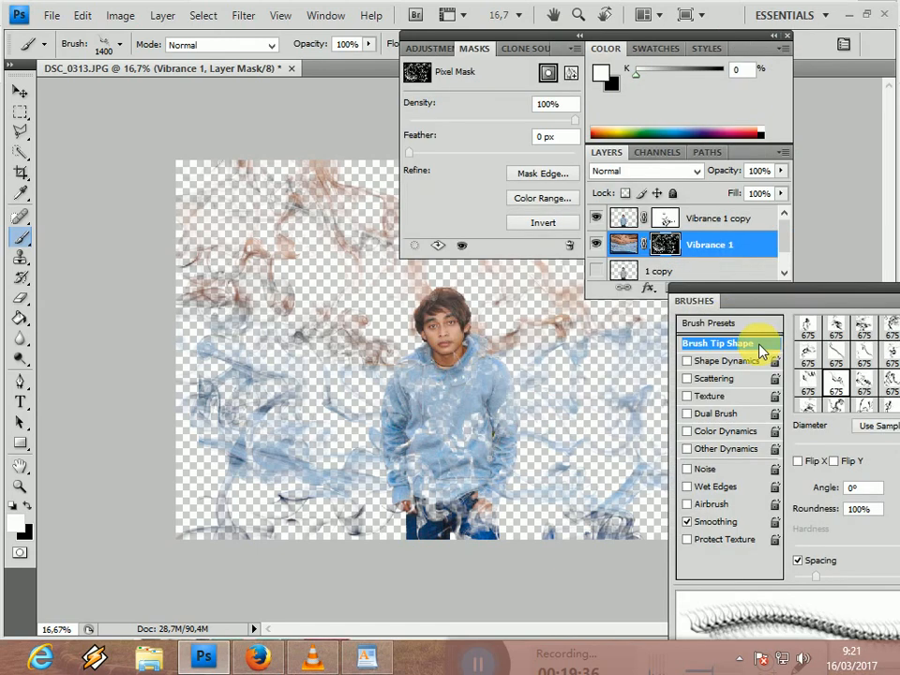
left_click_drag(626, 37, 884, 101)
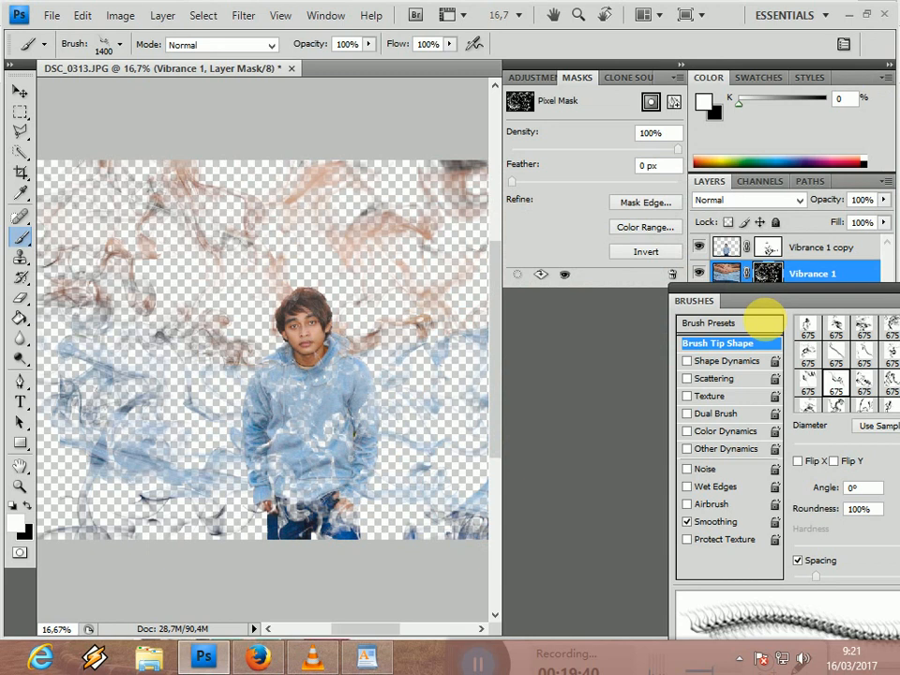
left_click(688, 65)
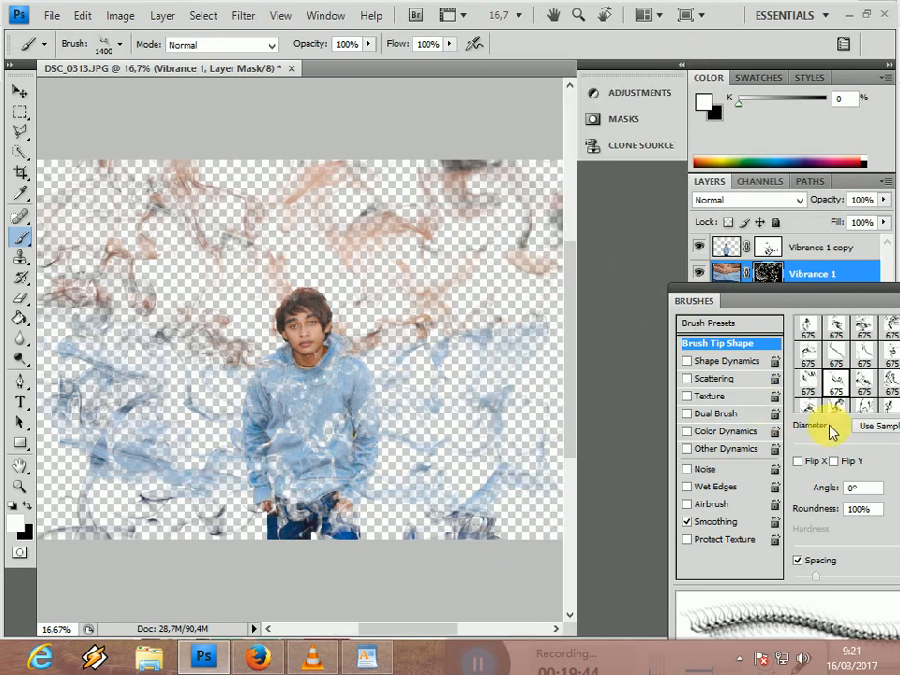
- Choose a curly smoke brush, set it to 1300 px and a 75° angle, and stamp it low on the mask around the man
left_click(835, 405)
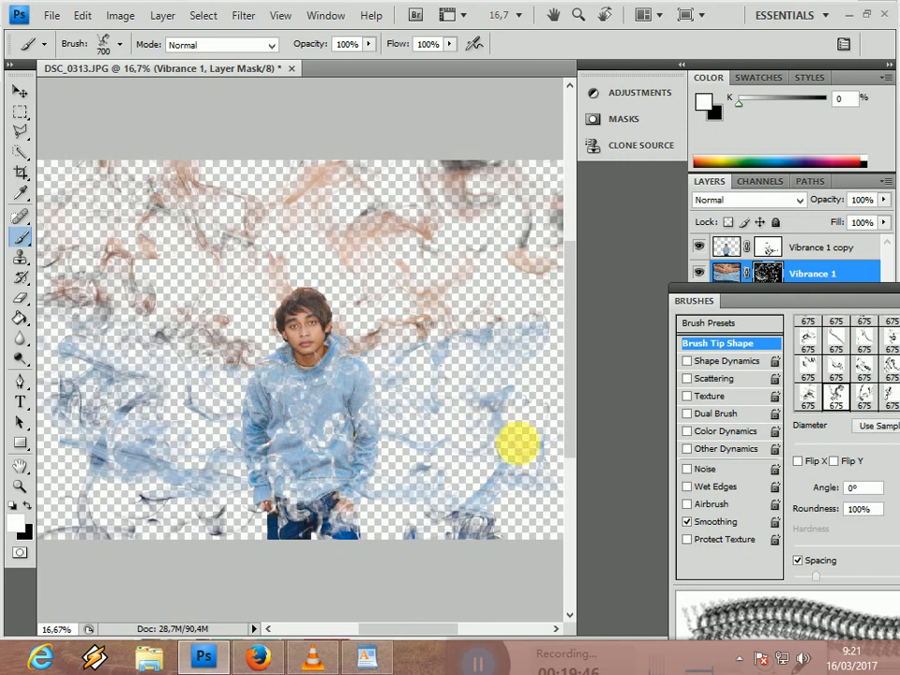
mouse_move(736, 301)
left_mouse_down()
mouse_move(638, 253)
mouse_move(690, 316)
left_mouse_up()
mouse_move(828, 433)
left_mouse_down()
mouse_move(840, 416)
mouse_move(767, 413)
left_mouse_up()
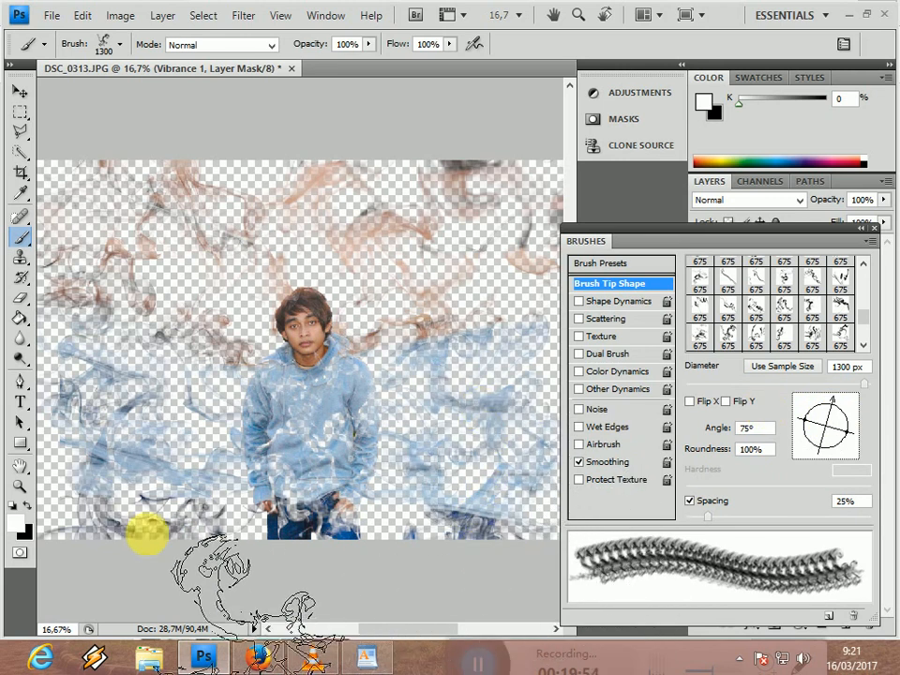
- Choose a different looping smoke brush, enlarge it to 1400 px and stamp it on the mask's upper area on both sides of the man
left_click(756, 334)
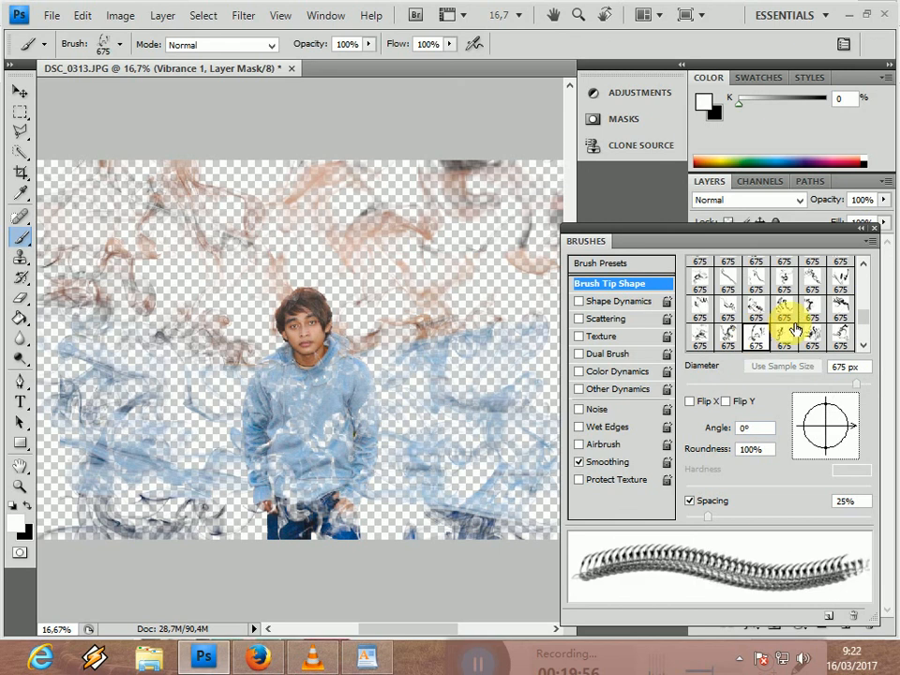
key("]")
key("]")
key("]")
key("]")
key("]")
key("]")
key("]")
key("]")
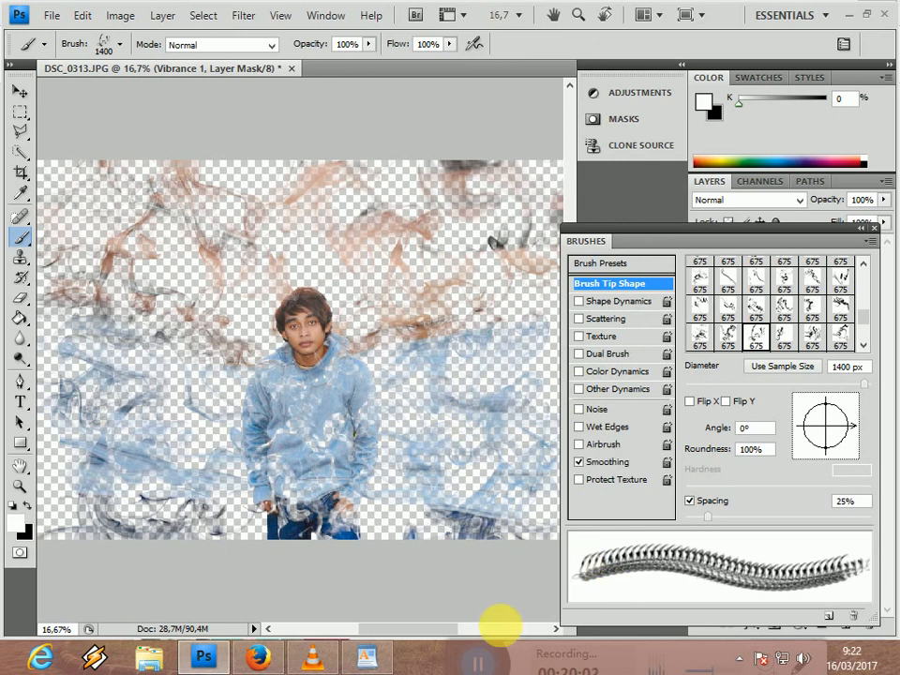
left_click_drag(376, 630, 348, 638)
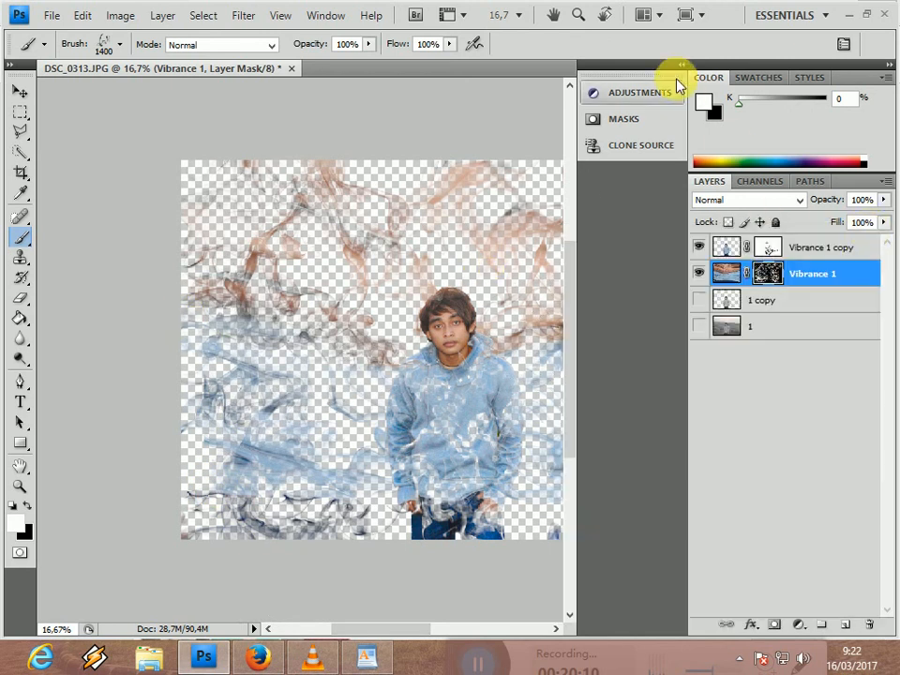
left_click(686, 67)
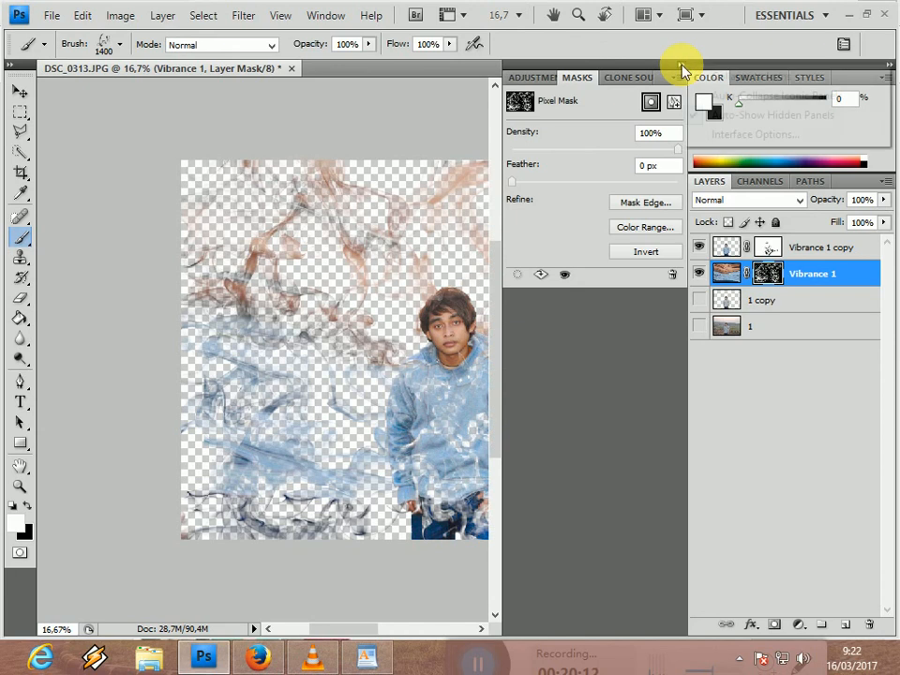
right_click(681, 62)
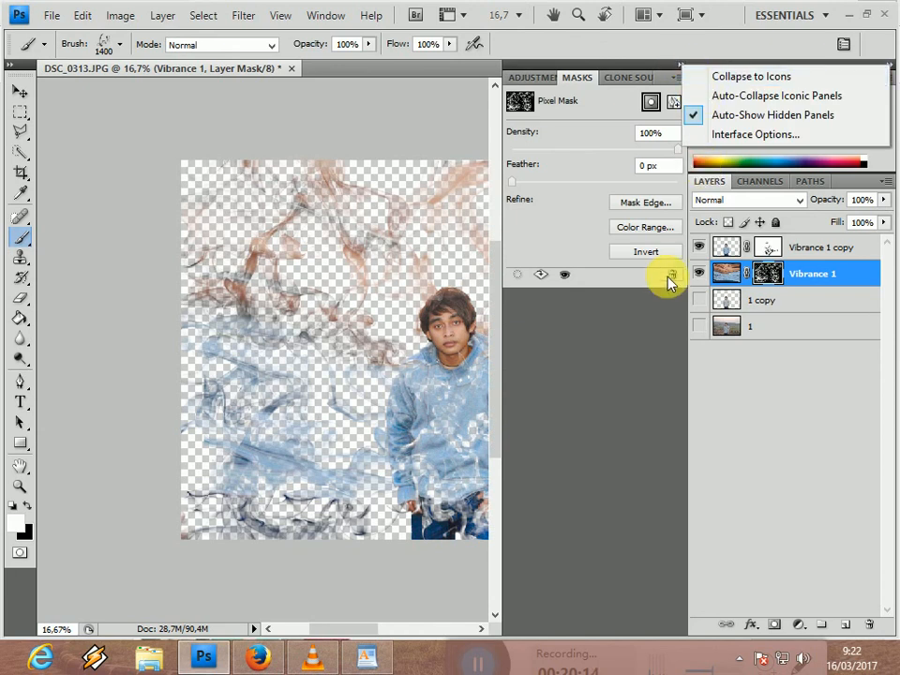
left_click(664, 72)
mouse_move(663, 72)
left_mouse_down()
mouse_move(748, 287)
mouse_move(713, 99)
mouse_move(690, 73)
mouse_move(671, 76)
left_mouse_up()
mouse_move(731, 72)
left_mouse_down()
mouse_move(867, 14)
mouse_move(882, 88)
mouse_move(828, 74)
mouse_move(728, 85)
mouse_move(884, 75)
mouse_move(869, 99)
mouse_move(886, 108)
left_mouse_up()
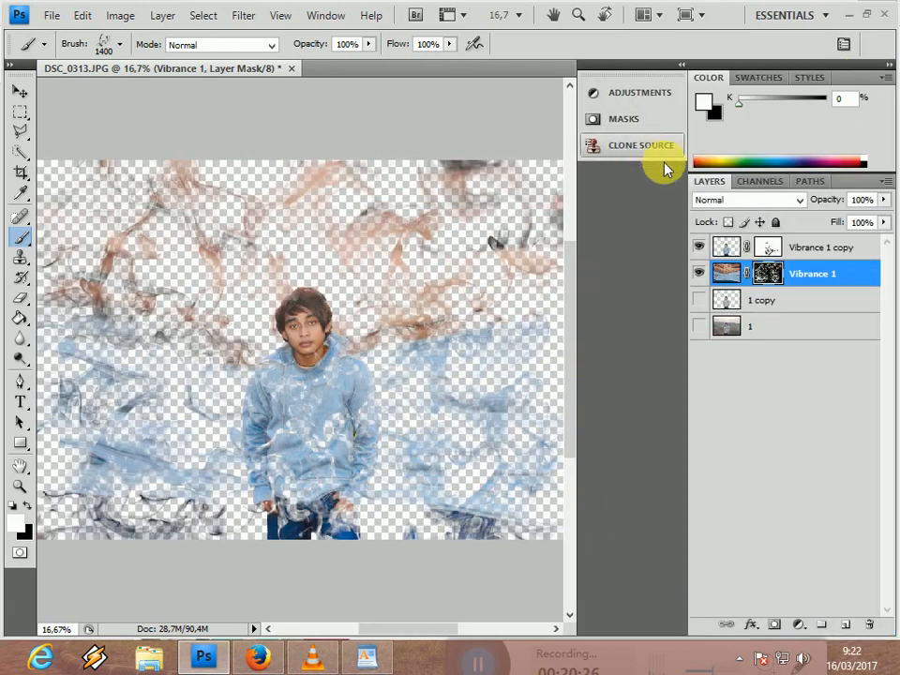
left_click(687, 69)
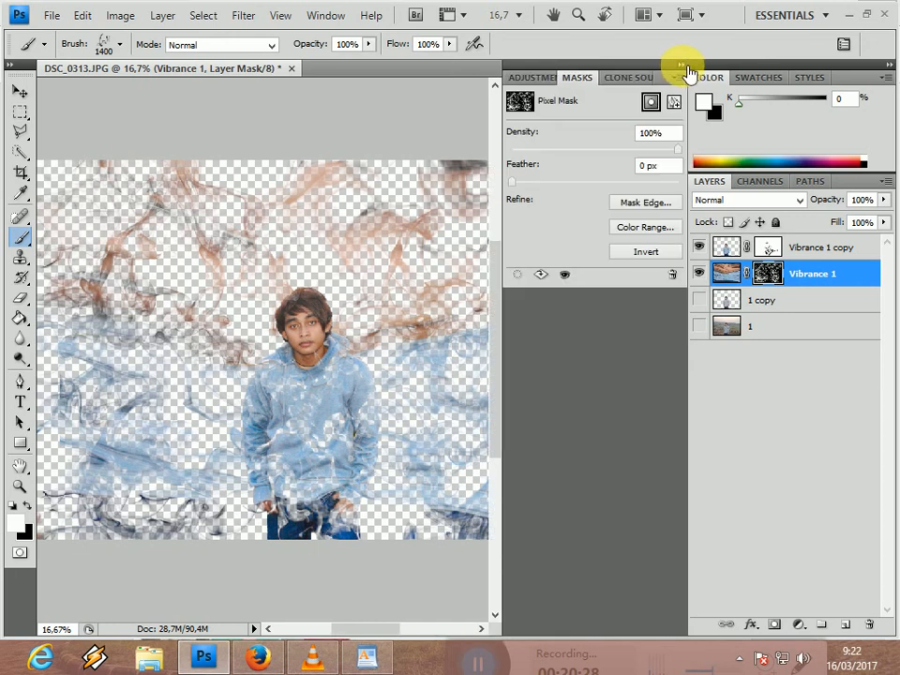
right_click(685, 72)
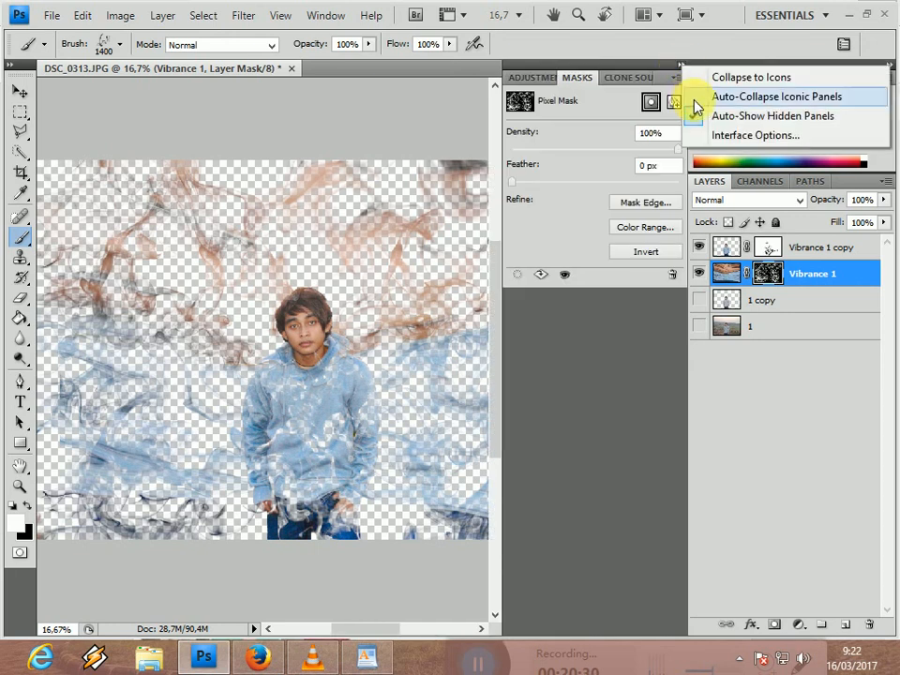
left_click(694, 115)
right_click(681, 75)
left_click(680, 68)
left_click(684, 66)
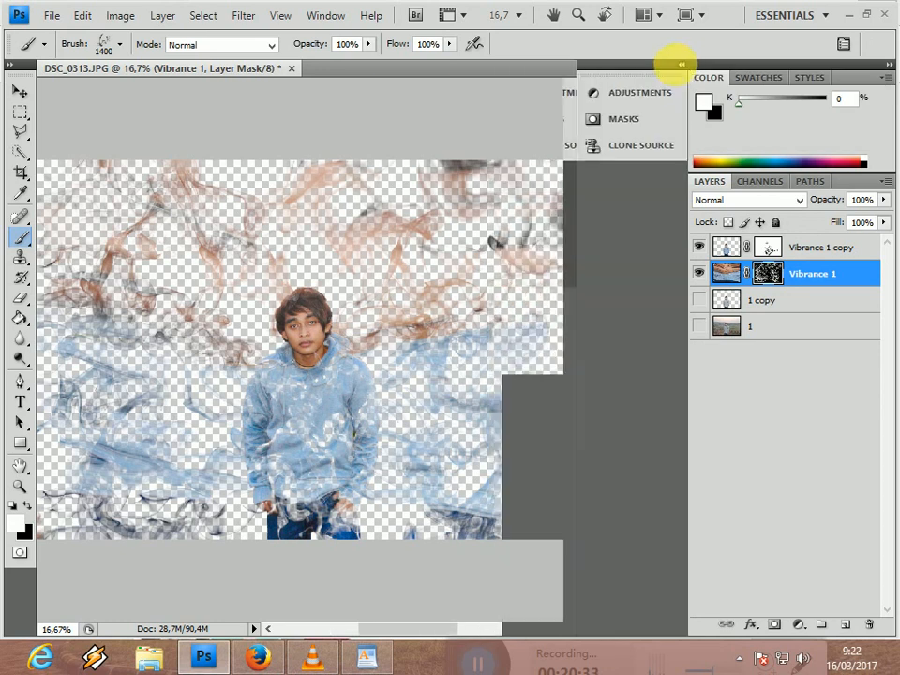
right_click(588, 73)
left_click(546, 79)
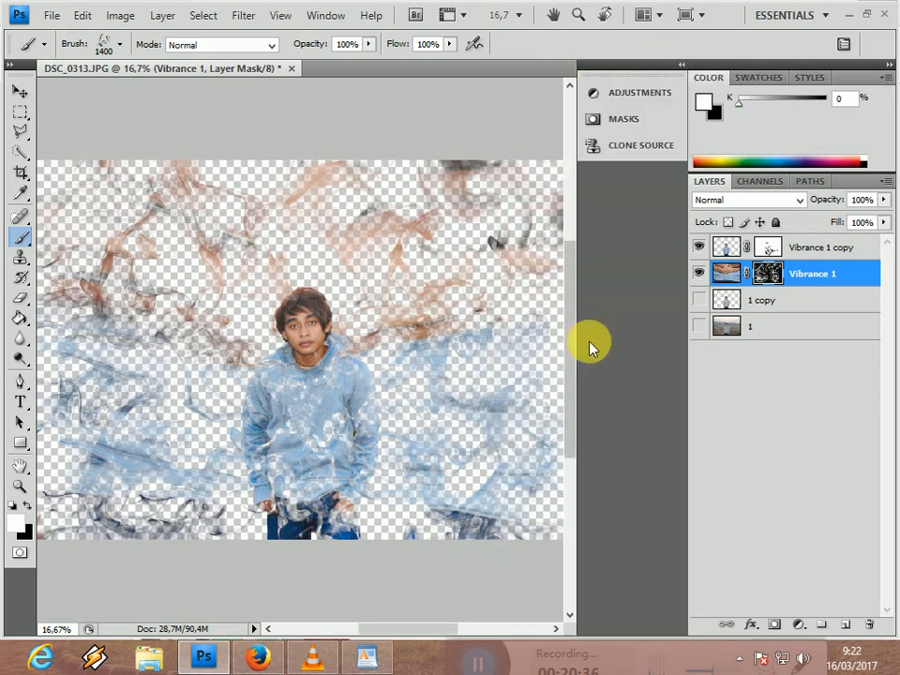
- Dock the Clone Source, Adjustments and Masks panels between Color and Layers, and add a new layer above Vibrance 1
mouse_move(619, 148)
left_mouse_down()
mouse_move(654, 98)
mouse_move(633, 81)
mouse_move(659, 216)
mouse_move(760, 345)
mouse_move(840, 181)
left_mouse_up()
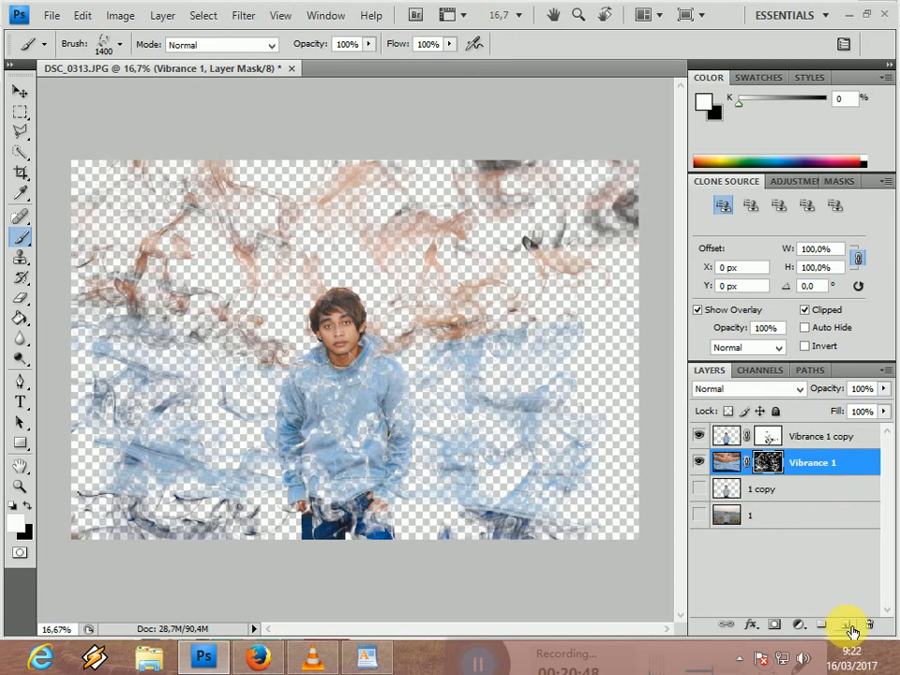
left_click(849, 626)
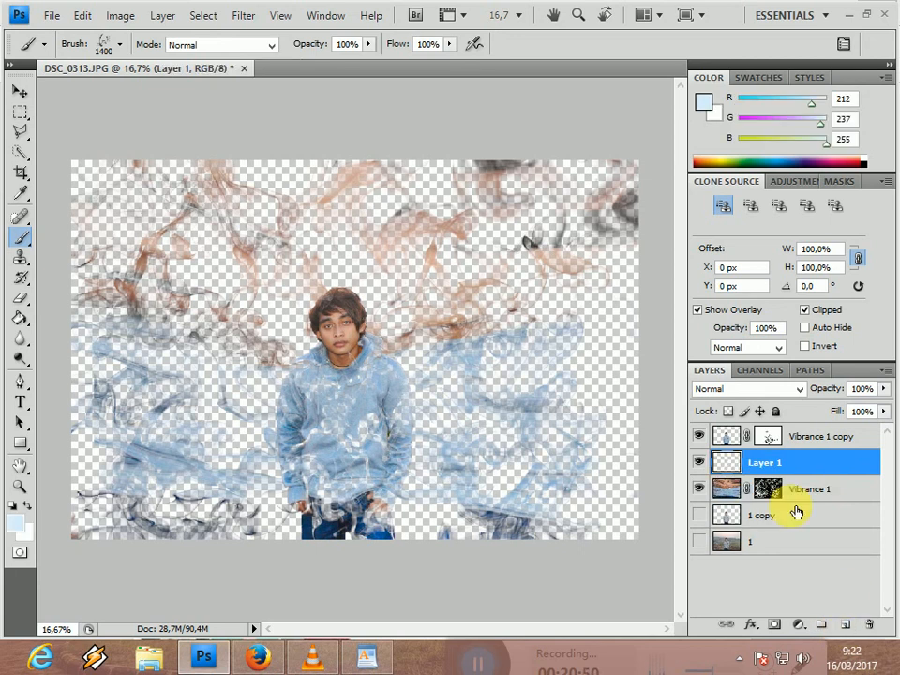
- Move the empty layer below Vibrance 1 and make it a solid color fill in the light blue foreground color
left_click_drag(793, 496, 798, 505)
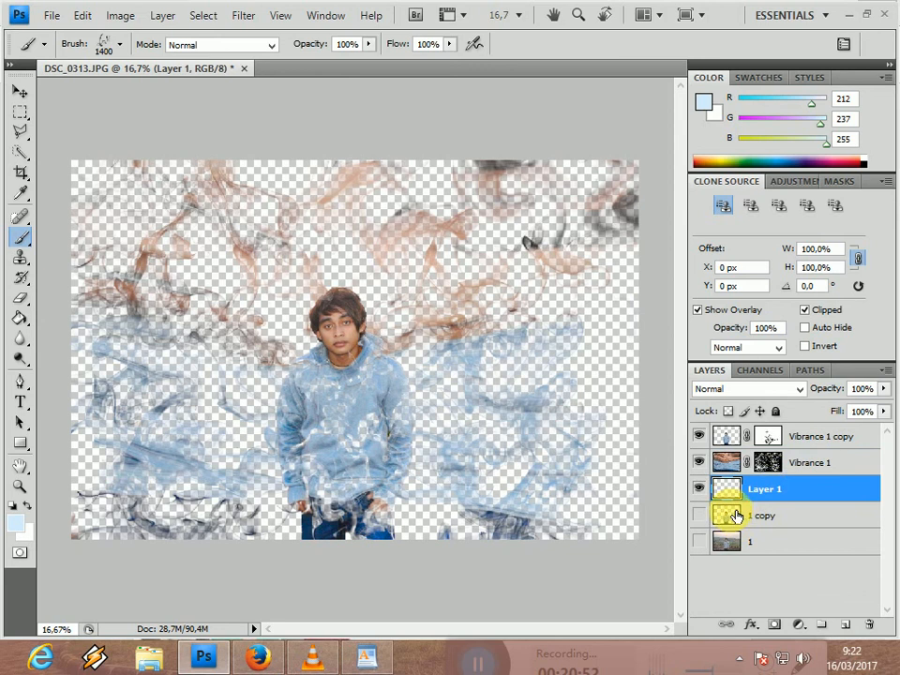
left_click(798, 625)
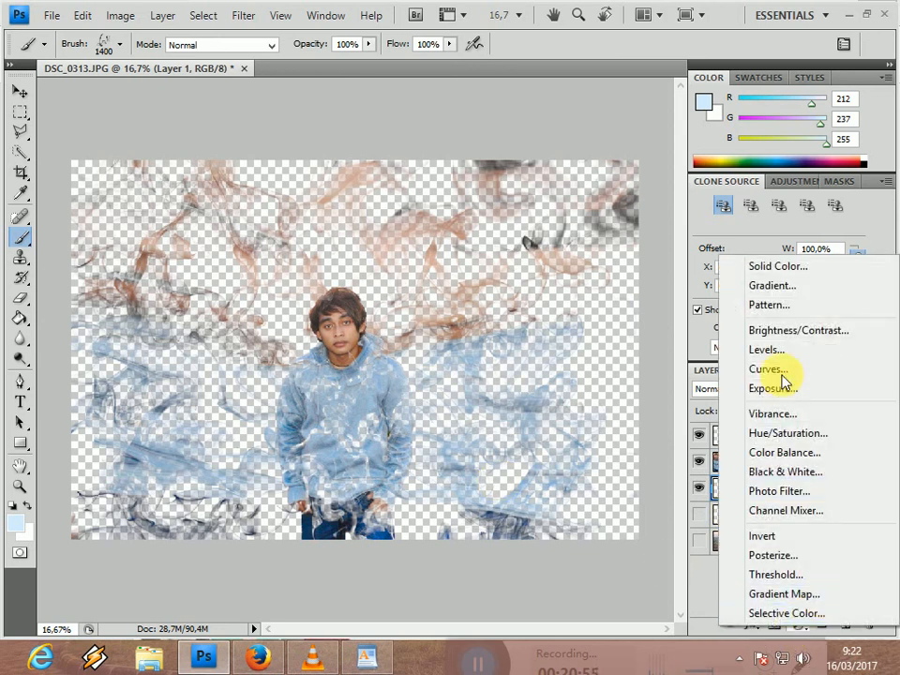
left_click(770, 266)
left_click_drag(511, 117, 596, 431)
left_click_drag(540, 461, 462, 480)
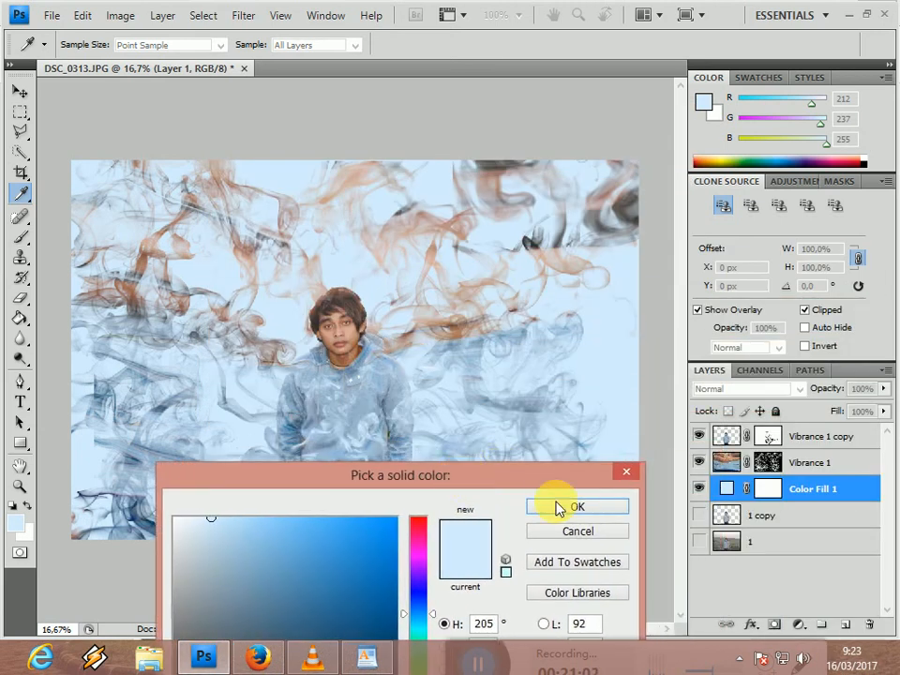
left_click(568, 506)
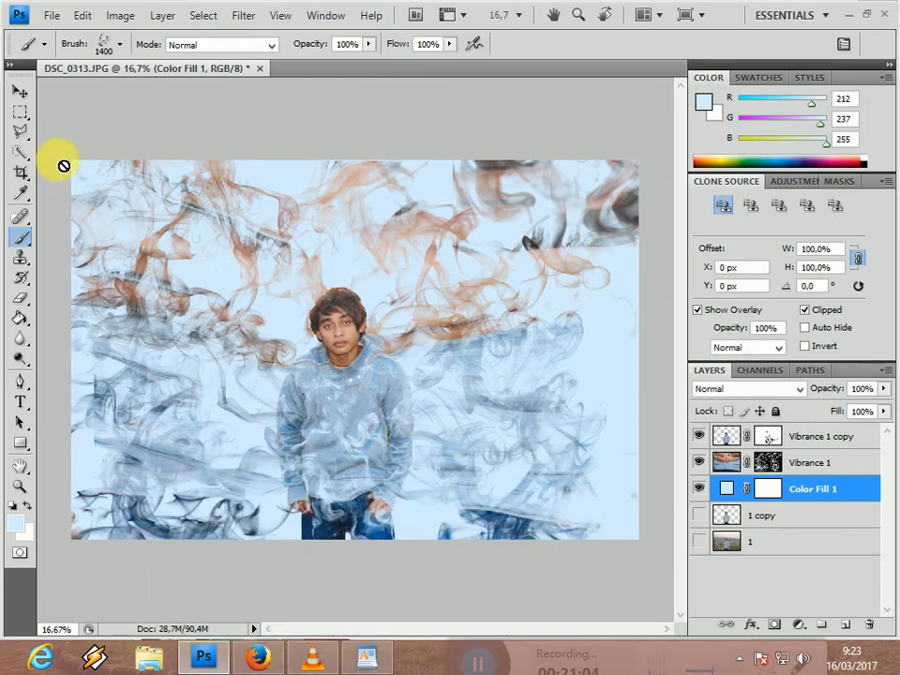
- Crop away the strip above the man's smoke, and trim a narrow margin from both sides of the picture
left_click(21, 173)
left_click_drag(58, 243, 677, 544)
left_click_drag(356, 239, 356, 217)
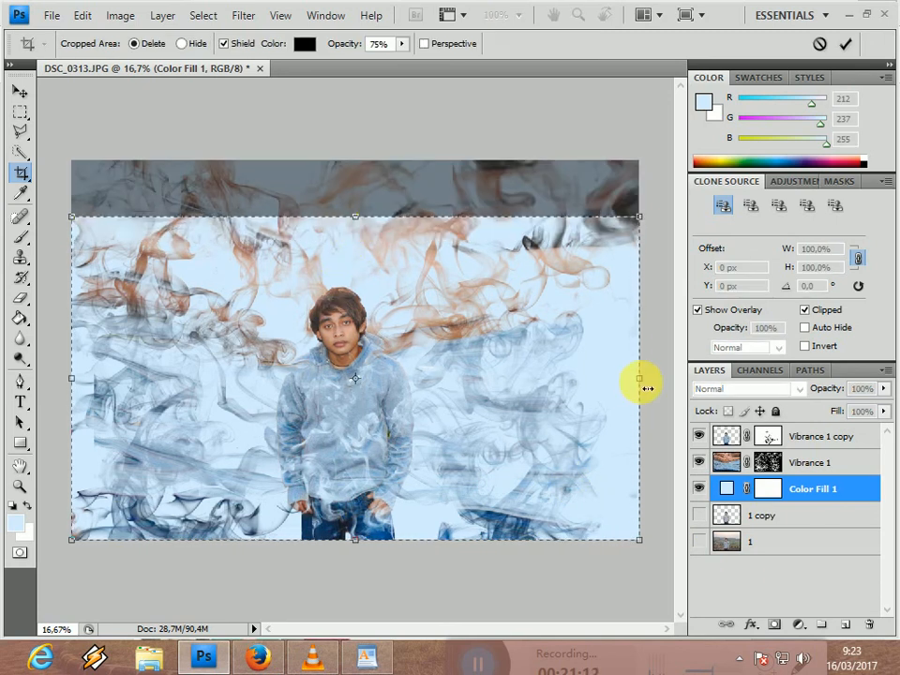
key("Return")
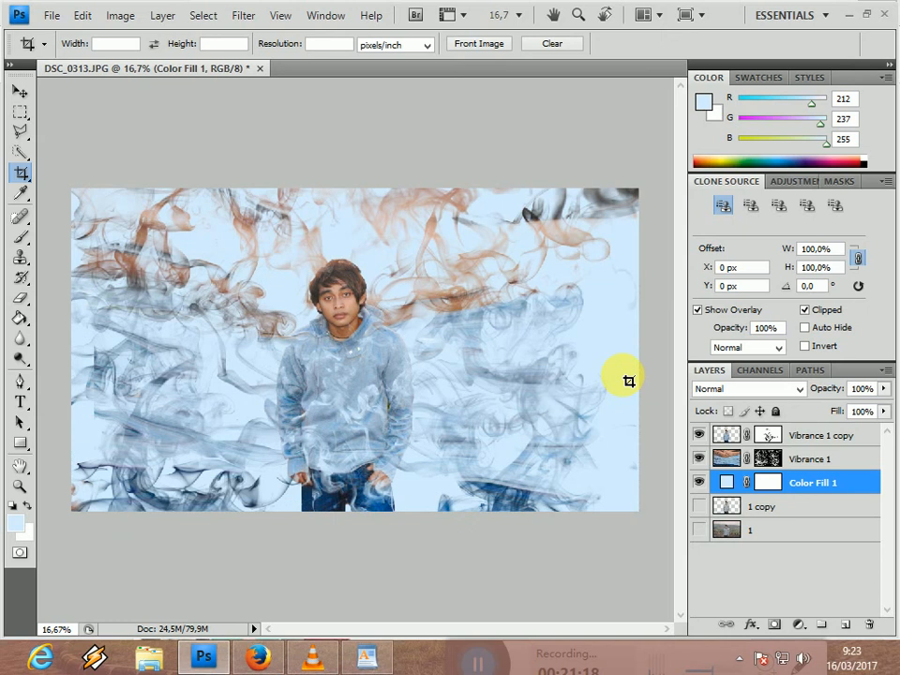
left_click_drag(86, 187, 617, 526)
key("Return")
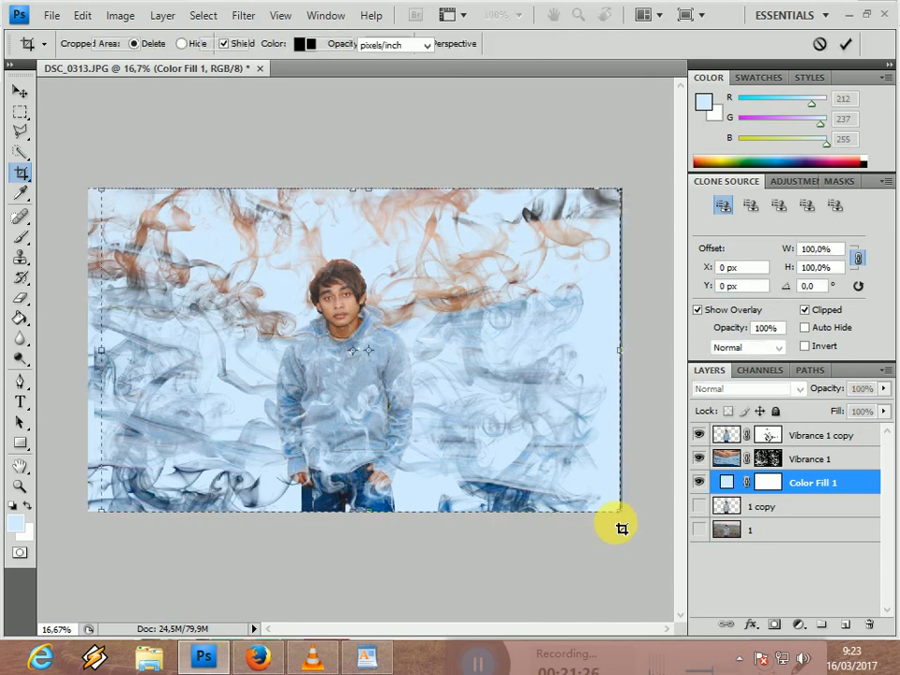
- Add a linear gradient fill layer above Color Fill 1 using the Foreground to Background preset at 90°
left_click(20, 239)
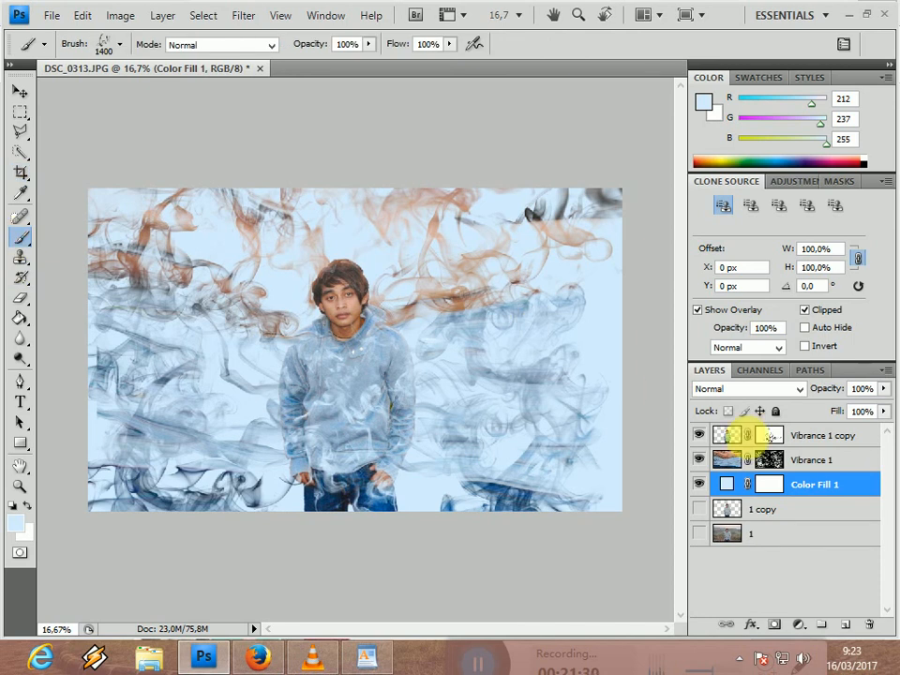
left_click(770, 460)
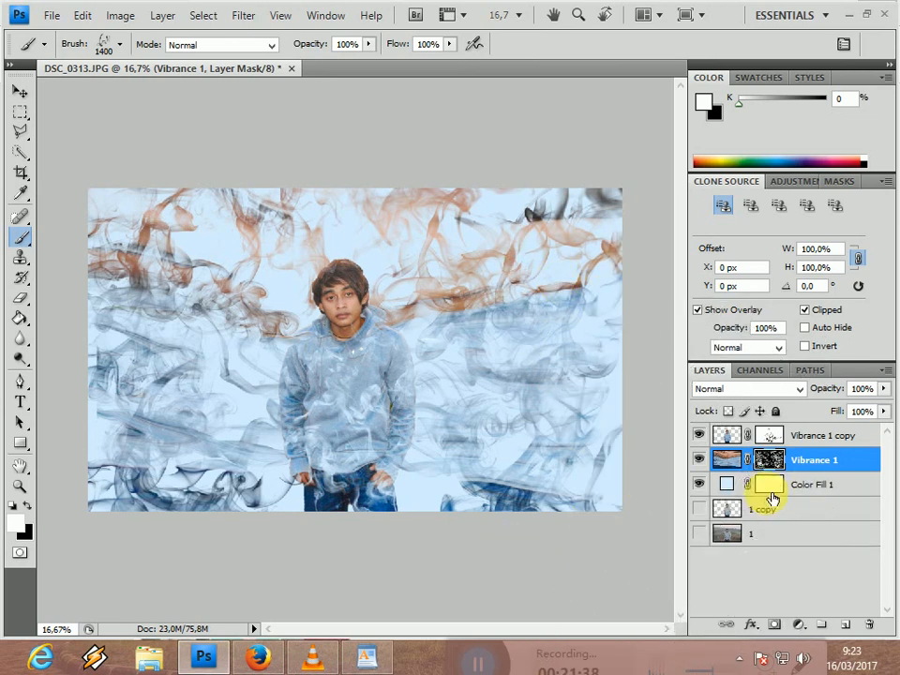
left_click(770, 489)
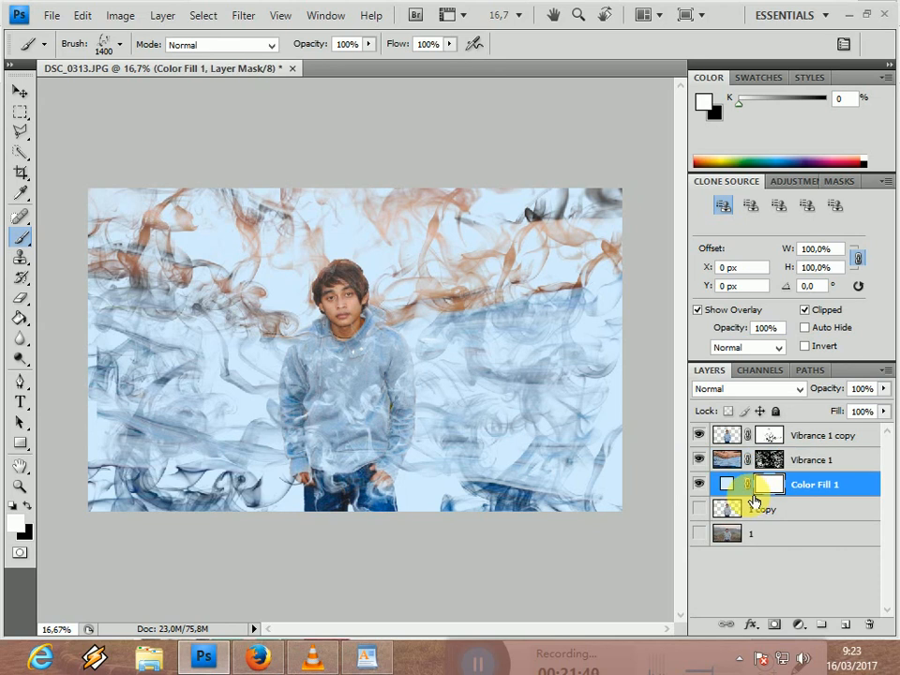
left_click(800, 624)
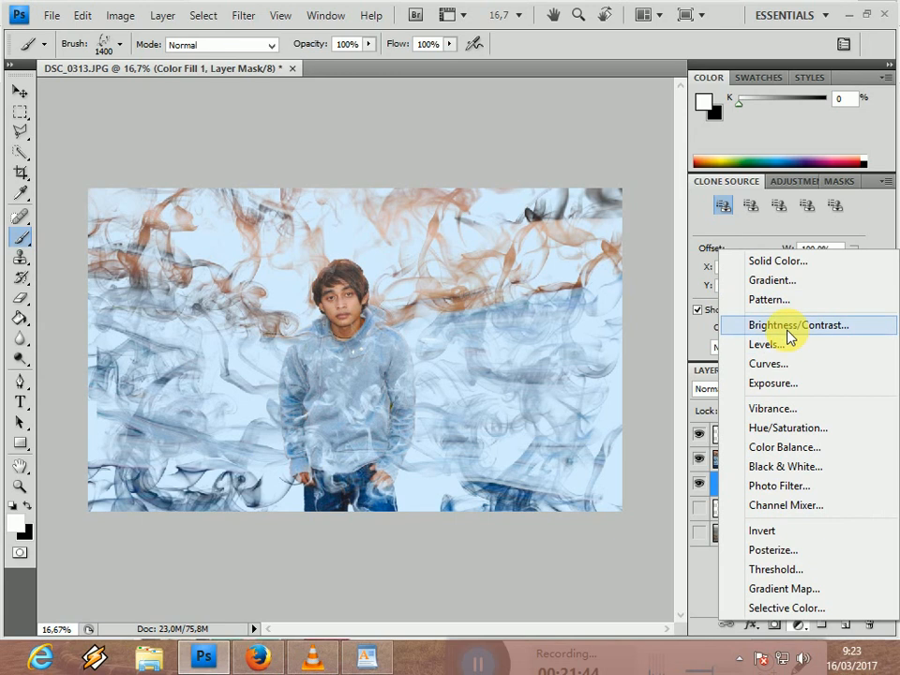
left_click(761, 280)
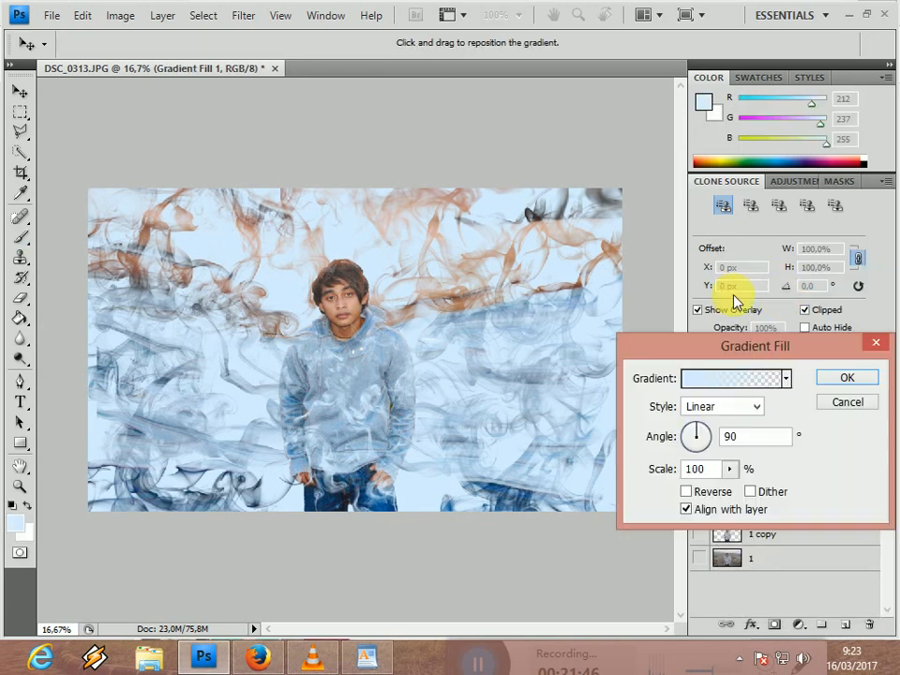
left_click(786, 379)
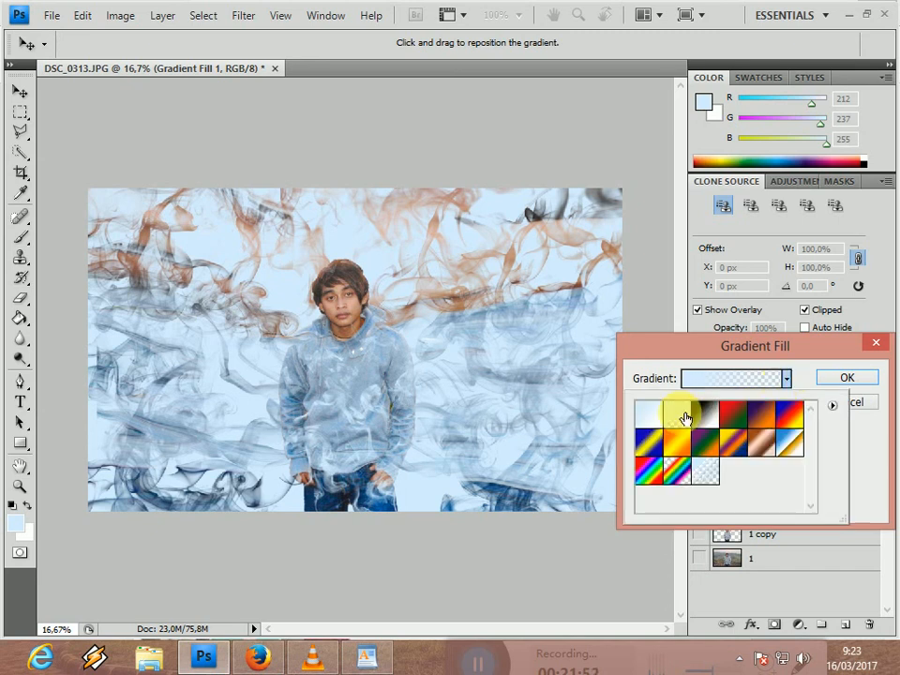
left_click(649, 417)
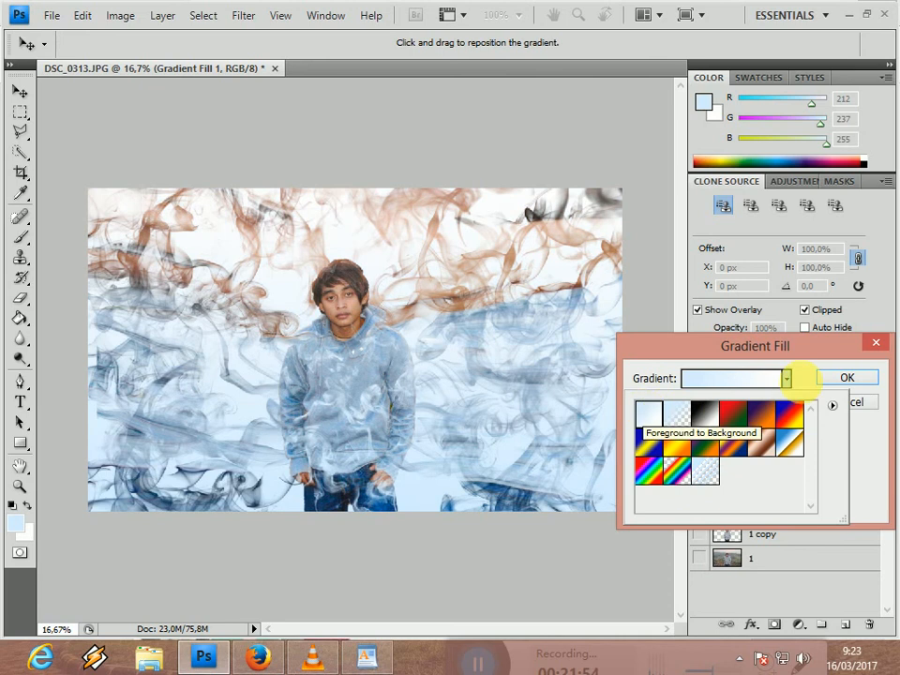
left_click(788, 377)
left_click(844, 377)
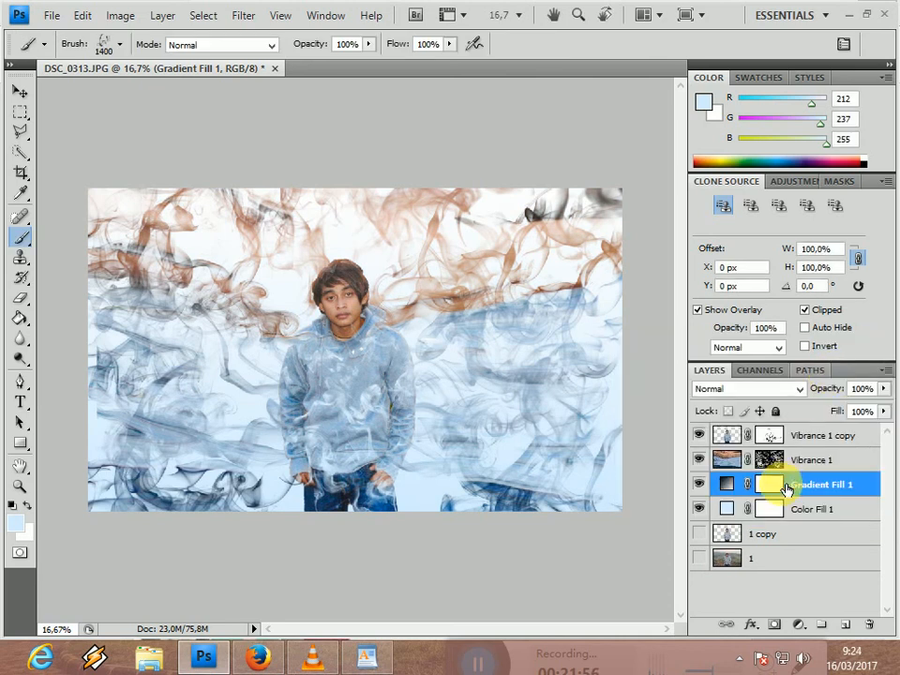
- Try a radial gradient fill above Gradient Fill 1, cancel it and delete the Gradient Fill 1 layer
left_click(771, 484)
left_click(798, 624)
left_click(778, 285)
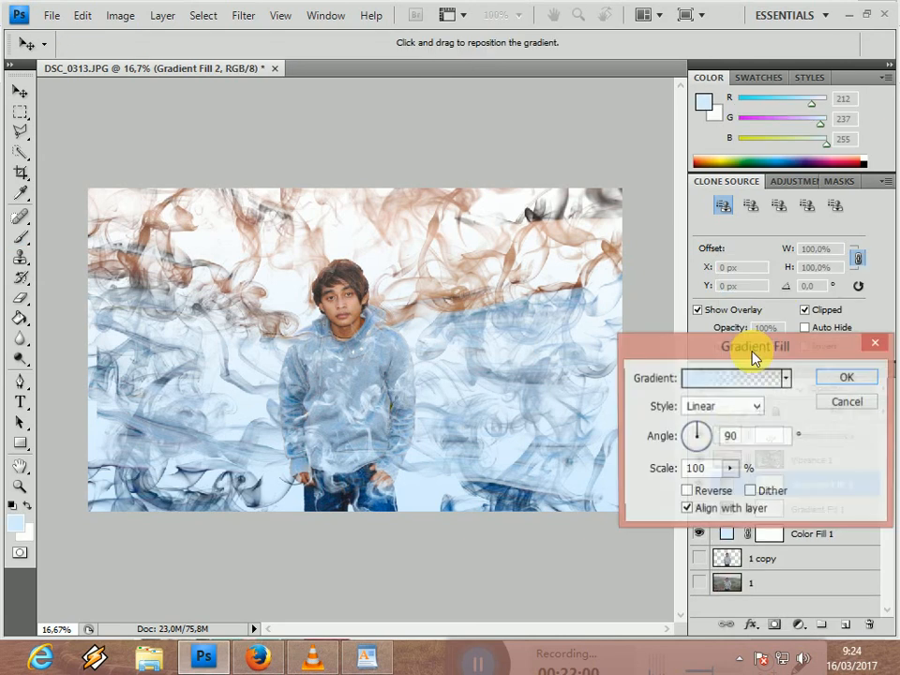
left_click(701, 409)
left_click(710, 436)
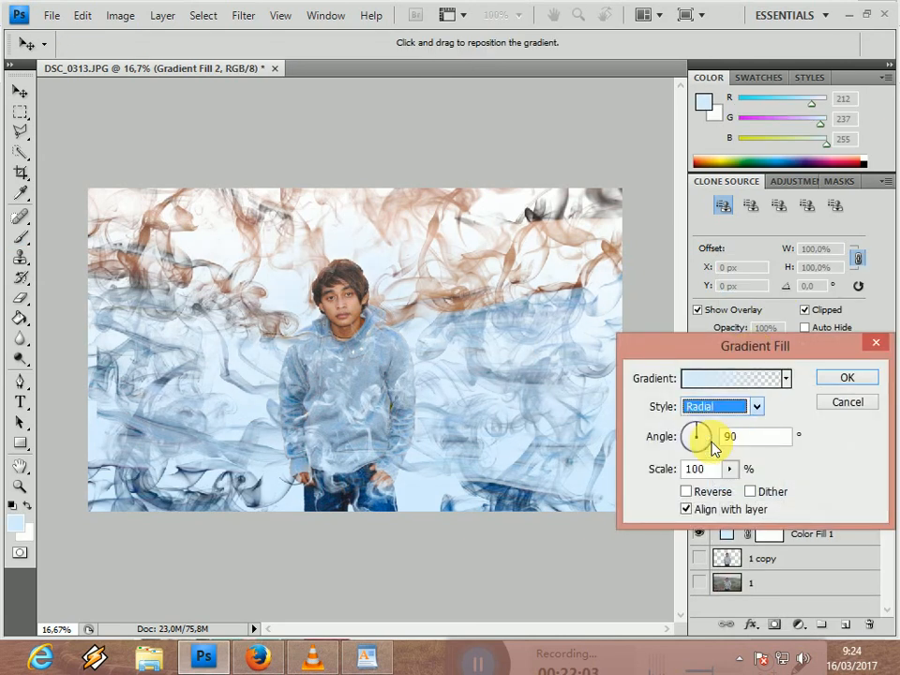
left_click(844, 403)
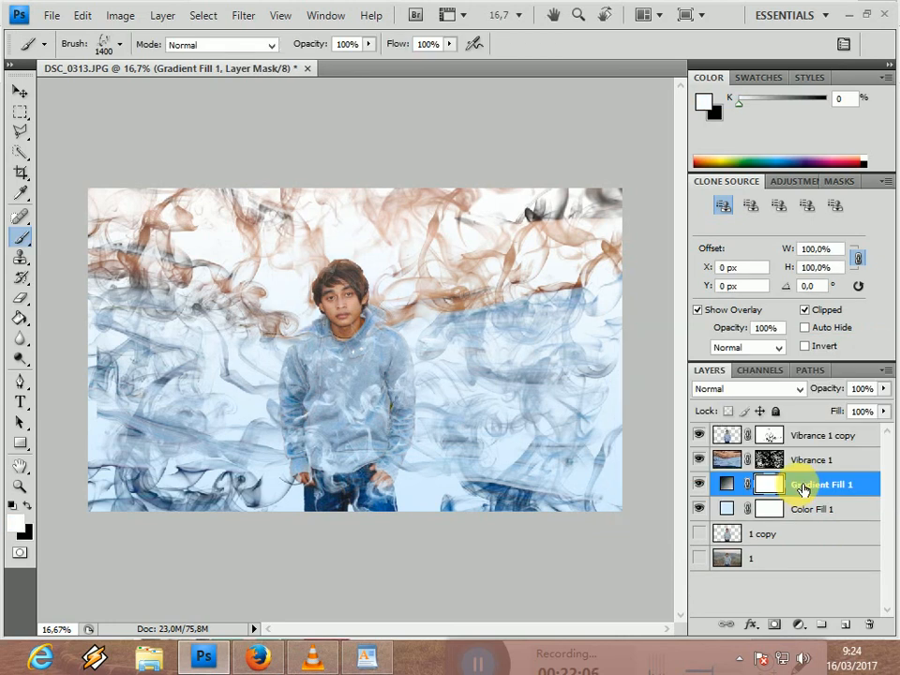
left_click_drag(804, 488, 869, 625)
- Start a new gradient fill above Color Fill 1 and give it the Foreground to Background preset
left_click(799, 623)
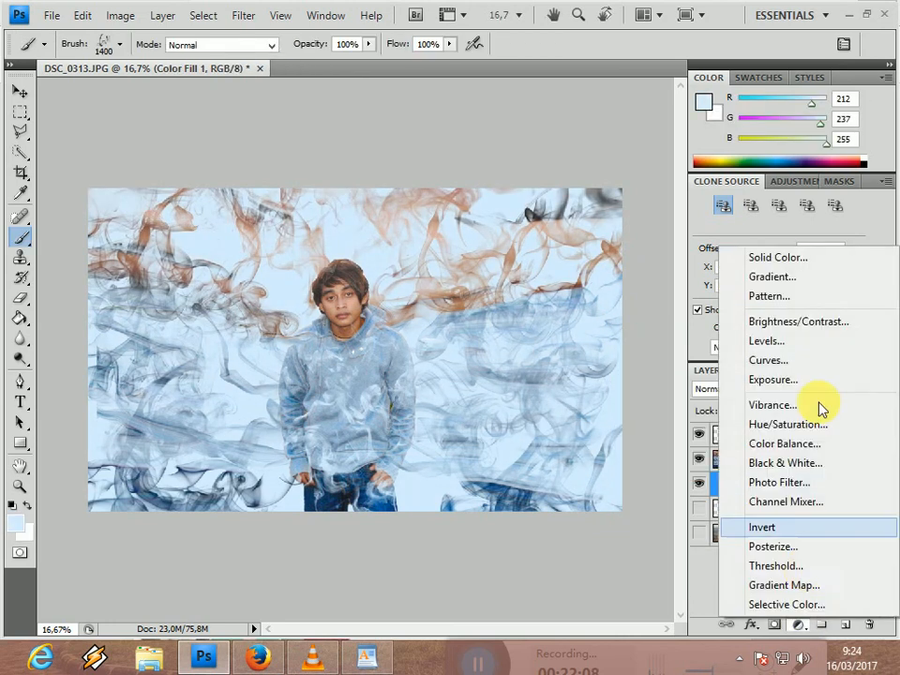
left_click(771, 280)
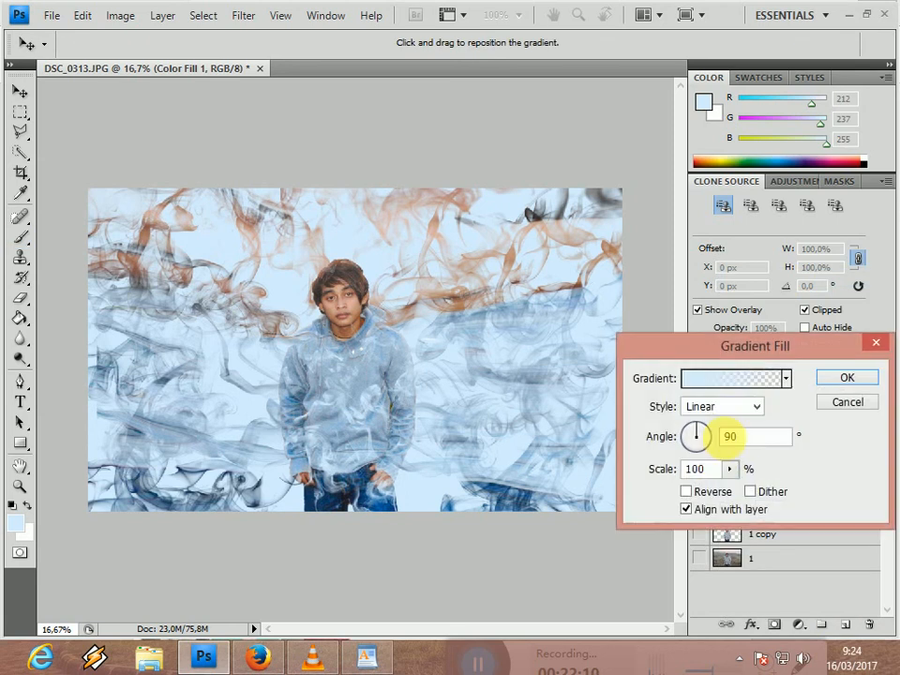
left_click(737, 380)
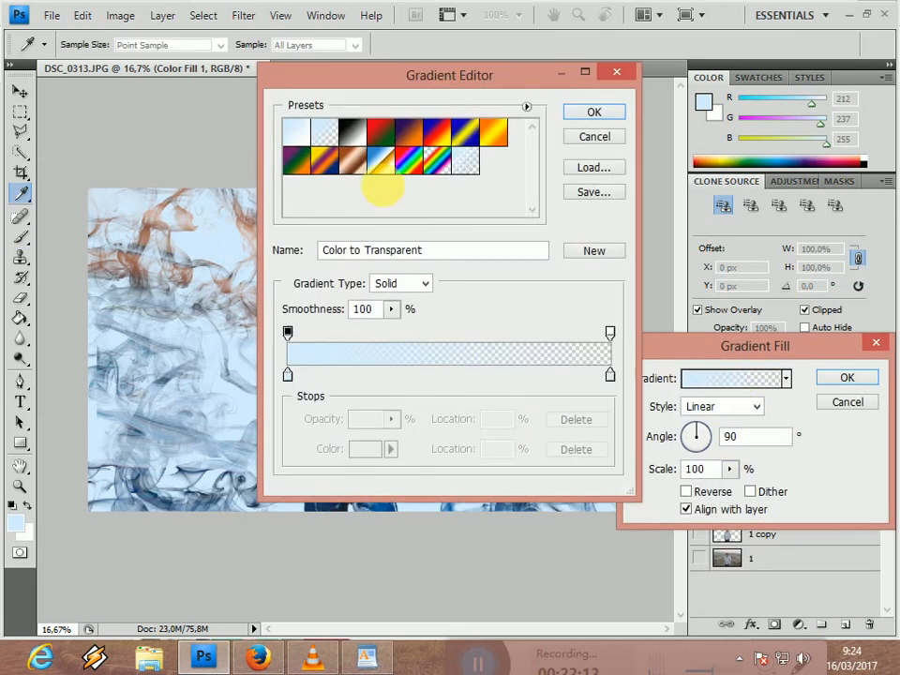
left_click(300, 136)
left_click(576, 115)
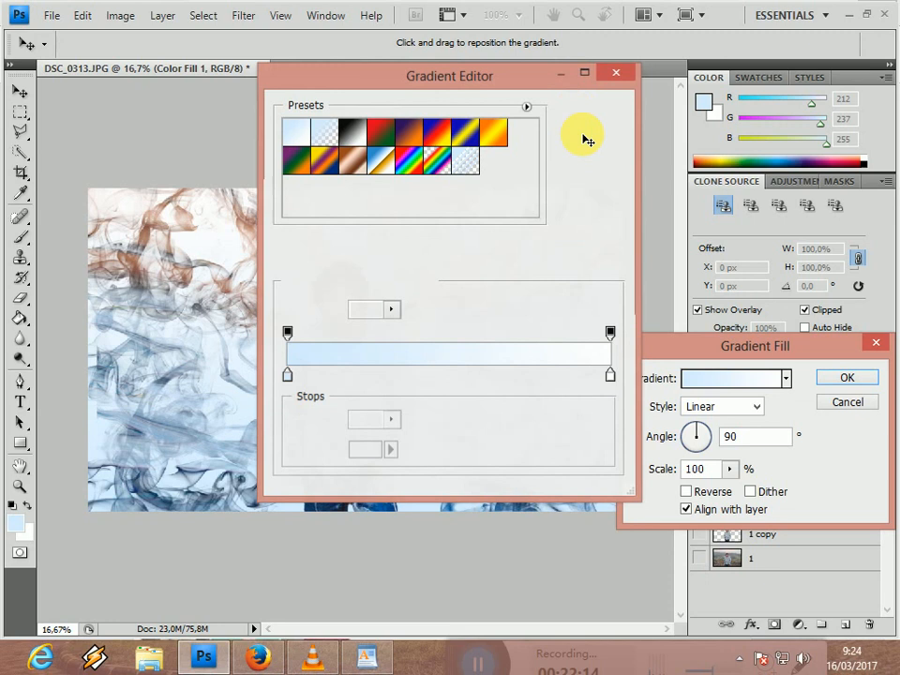
- Try the Radial, Angle, Diamond and Reflected styles for the gradient fill, and go back to Radial
left_click(751, 407)
left_click(720, 438)
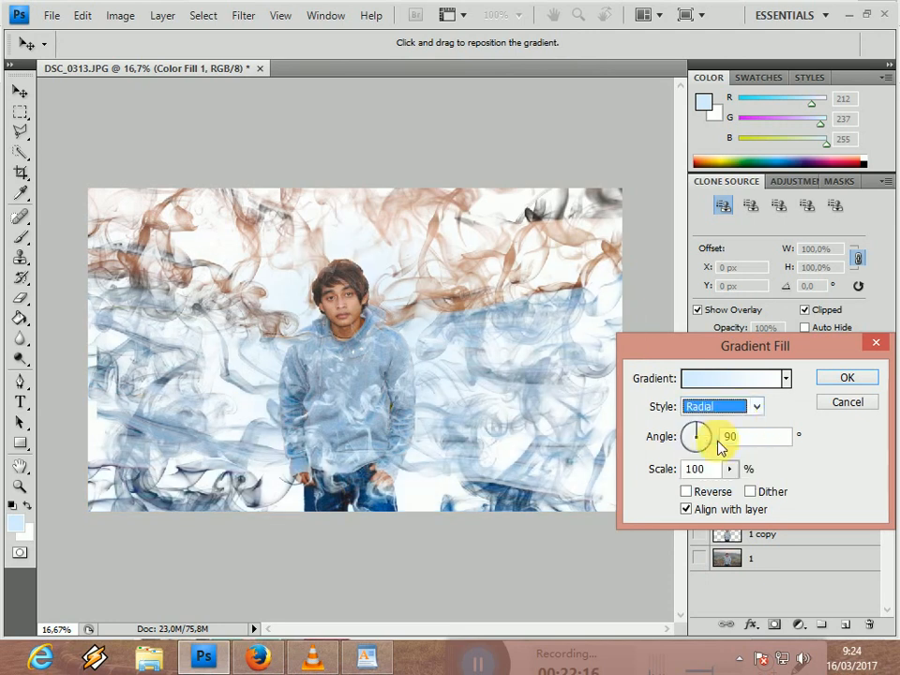
left_click(746, 420)
left_click(748, 419)
left_click(748, 419)
left_click(720, 457)
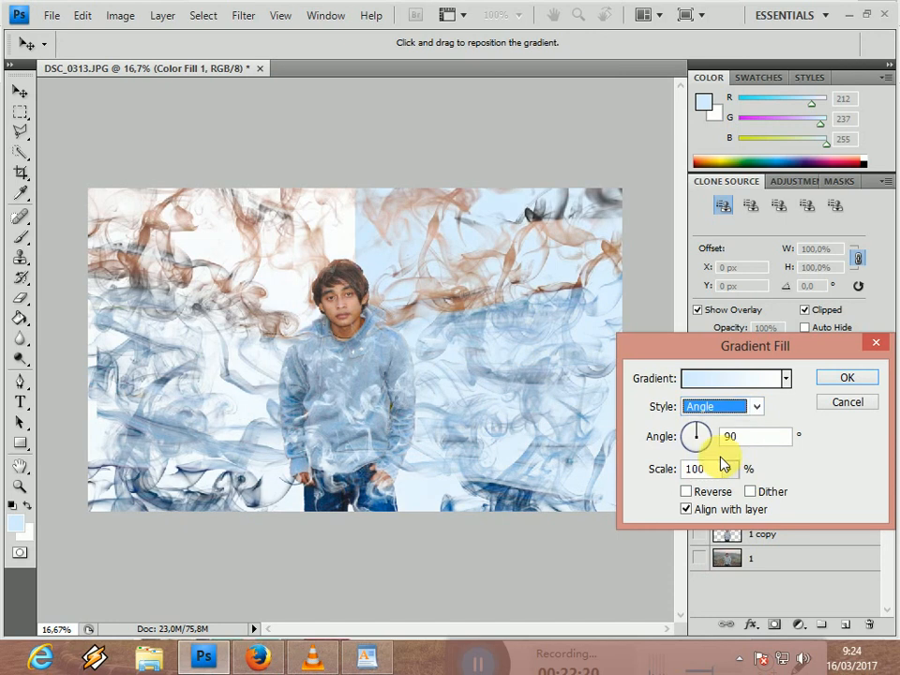
left_click(738, 410)
left_click(706, 480)
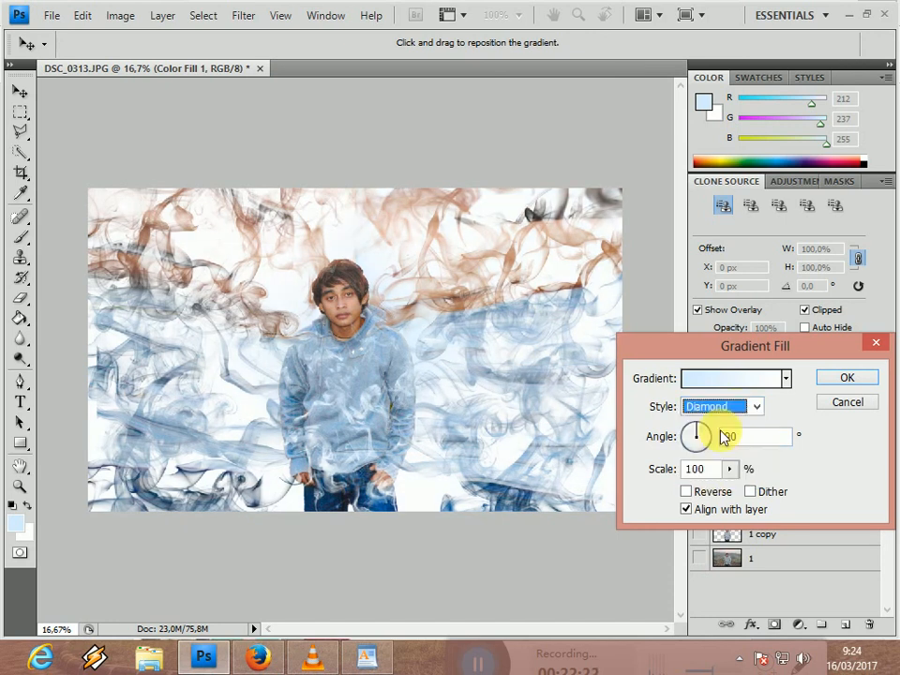
left_click(724, 409)
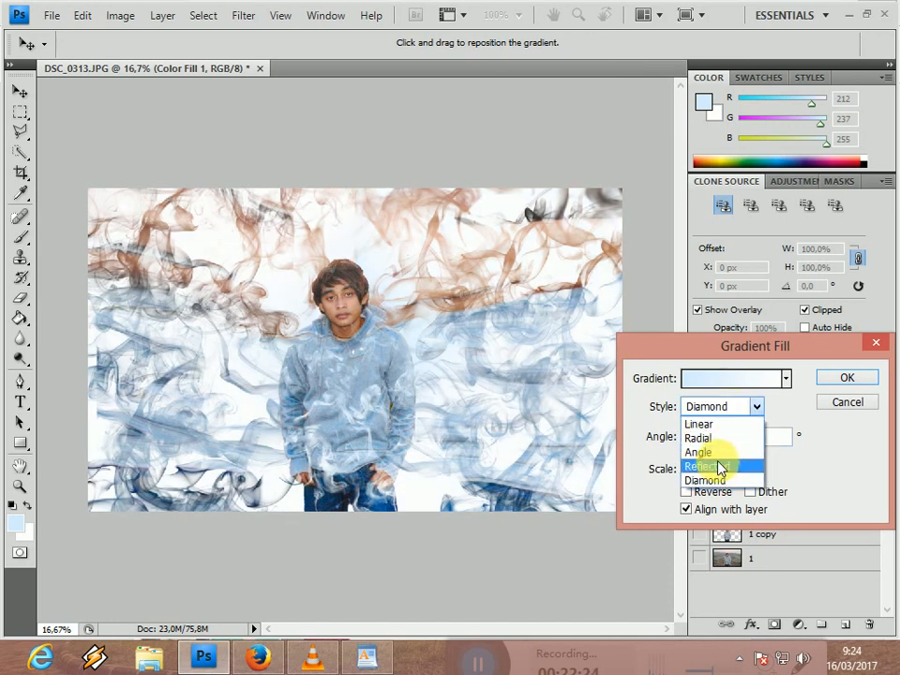
left_click(726, 466)
left_click(734, 413)
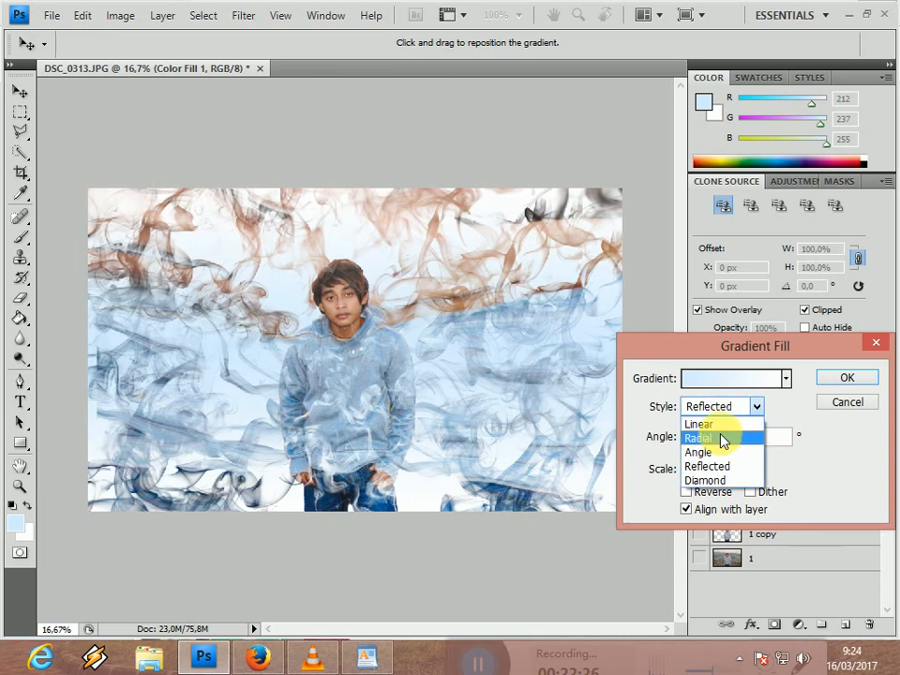
left_click(729, 438)
- Set the gradient fill's angle to -94,09° and keep the Foreground to Background gradient
left_click(708, 438)
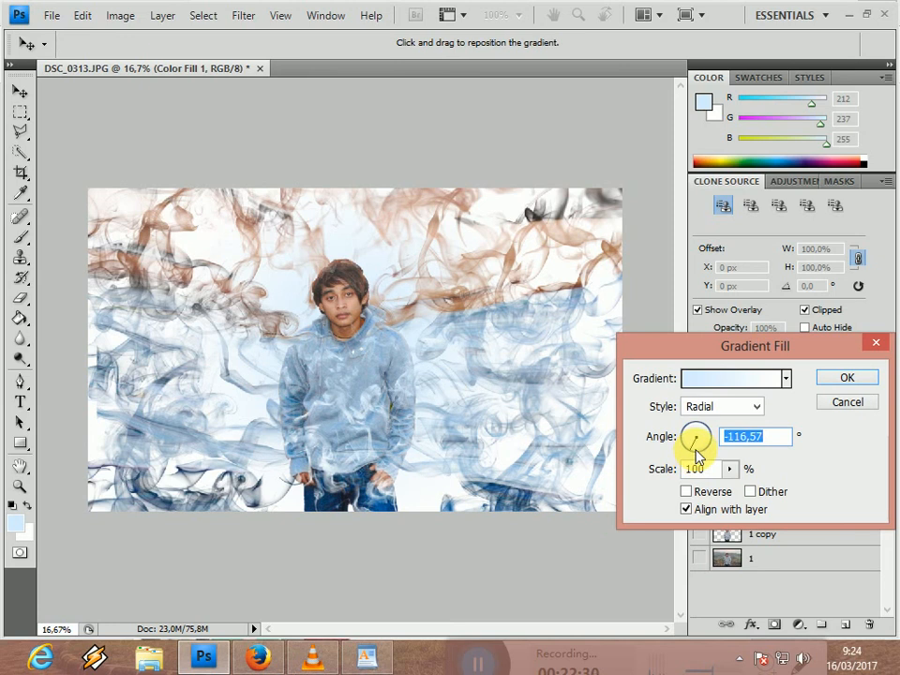
left_click(696, 451)
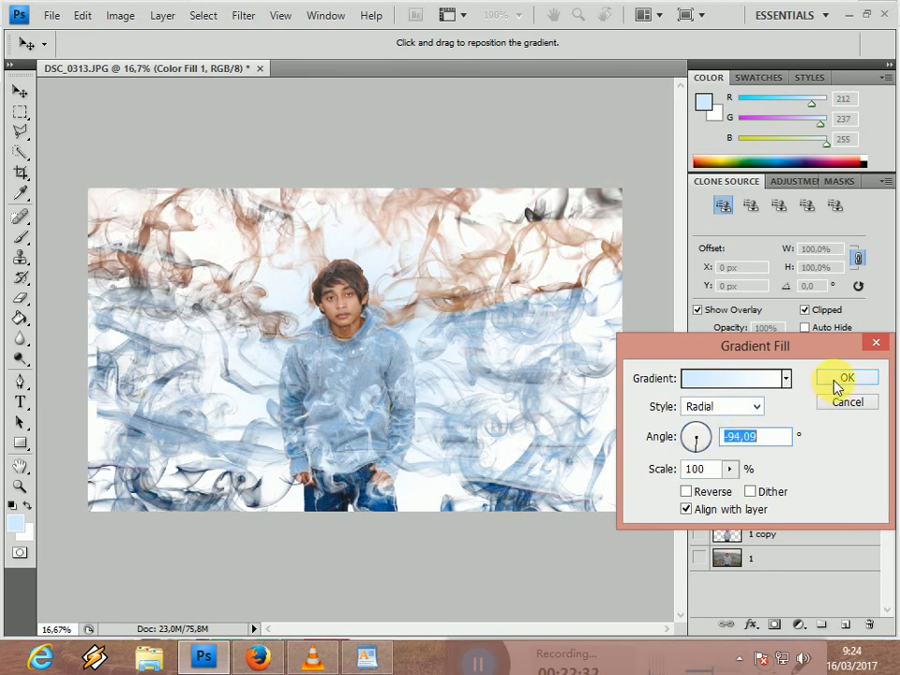
left_click(771, 382)
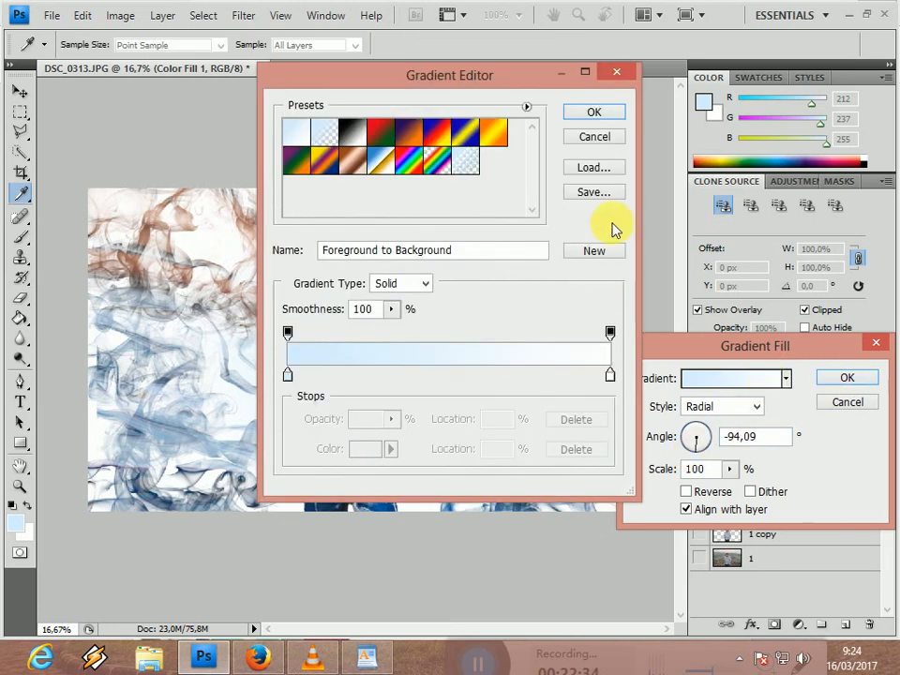
left_click(594, 137)
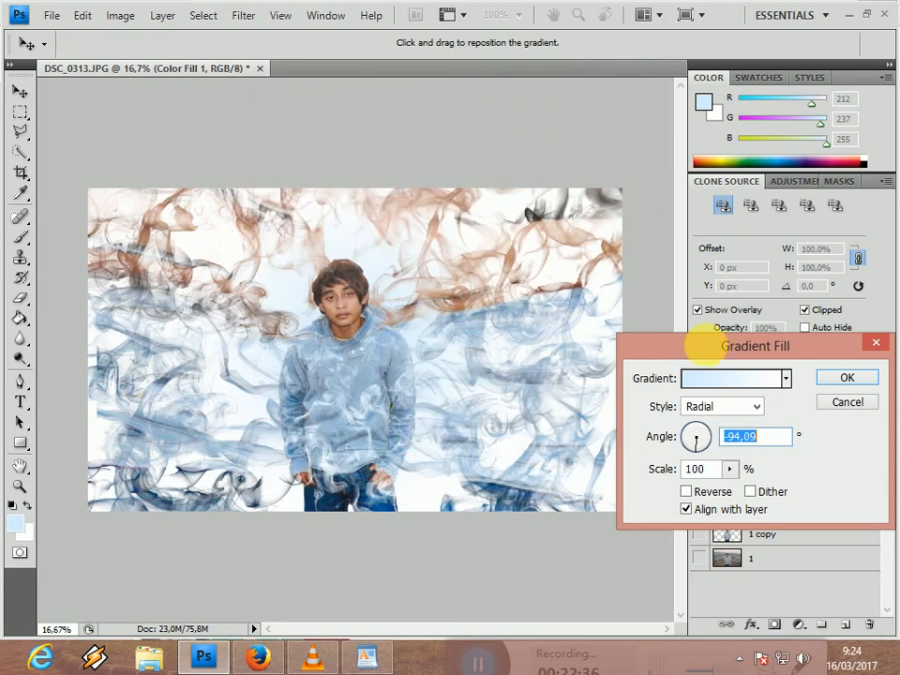
- Try the Linear, Angle, Reflected and Diamond styles for the gradient fill
left_click(760, 407)
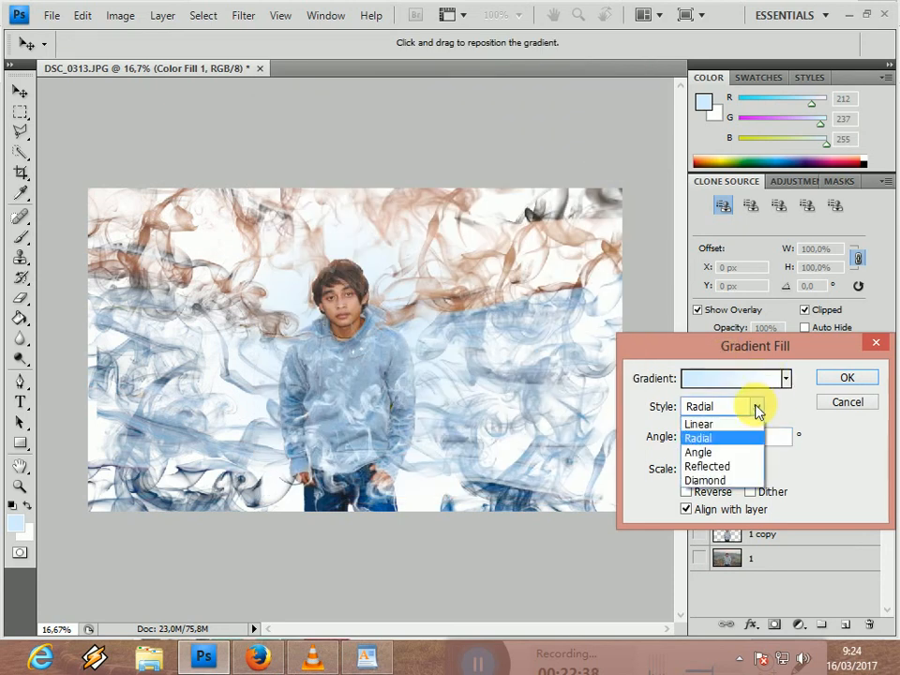
left_click(718, 429)
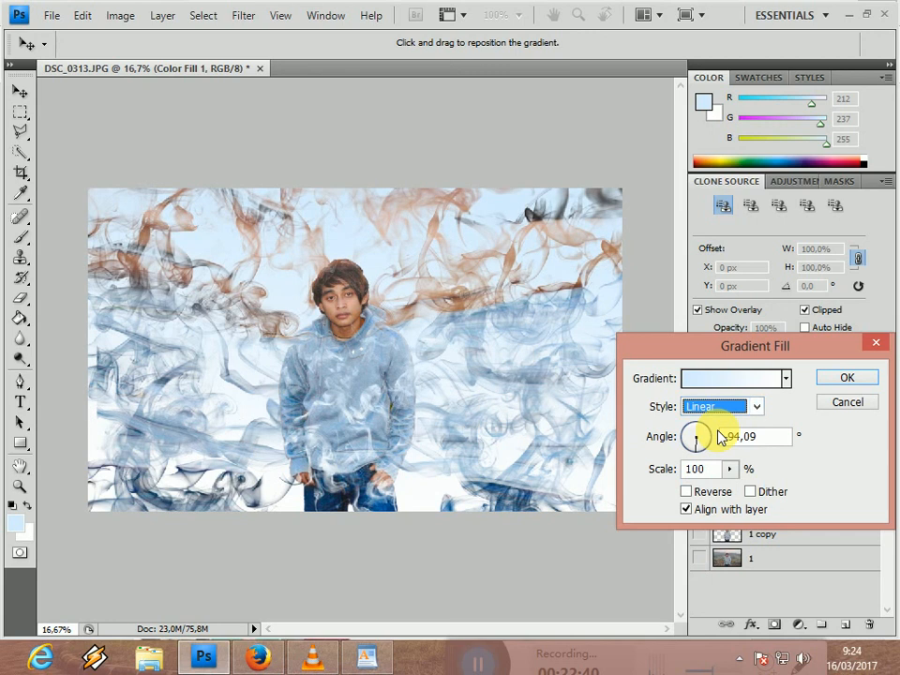
left_click(758, 407)
left_click(720, 454)
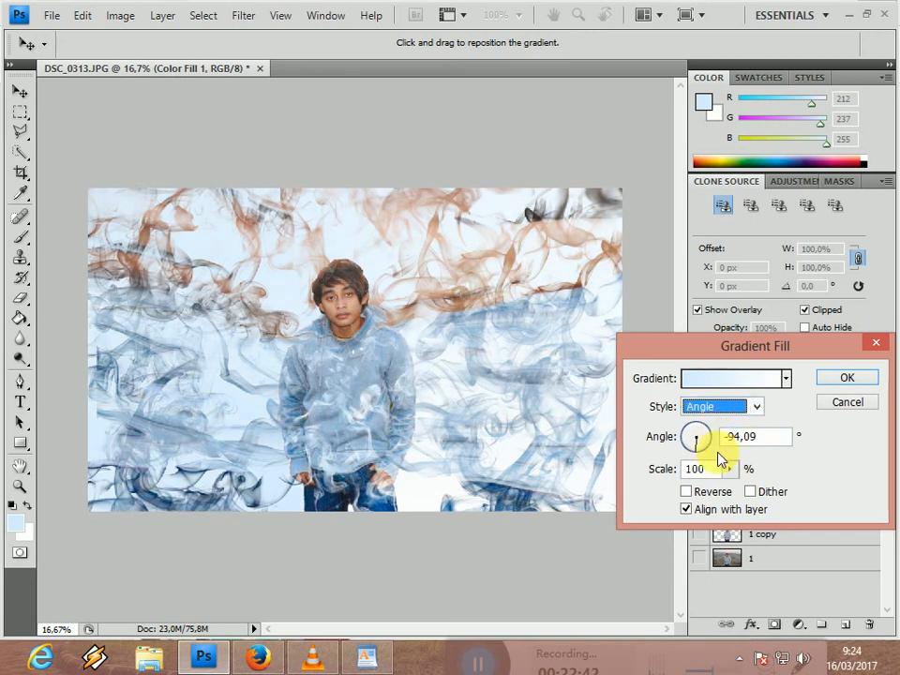
left_click(737, 406)
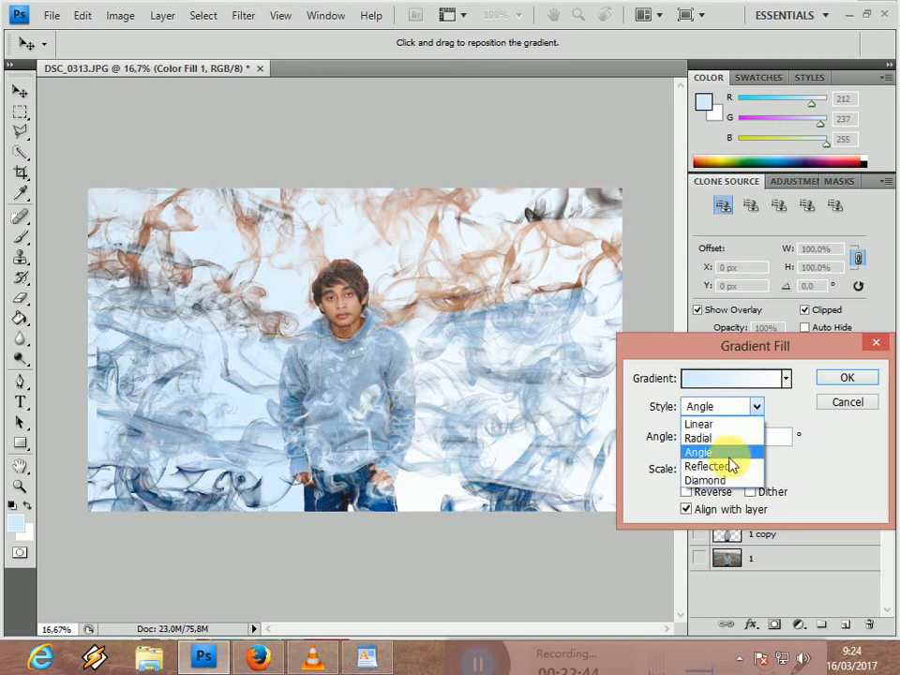
left_click(727, 467)
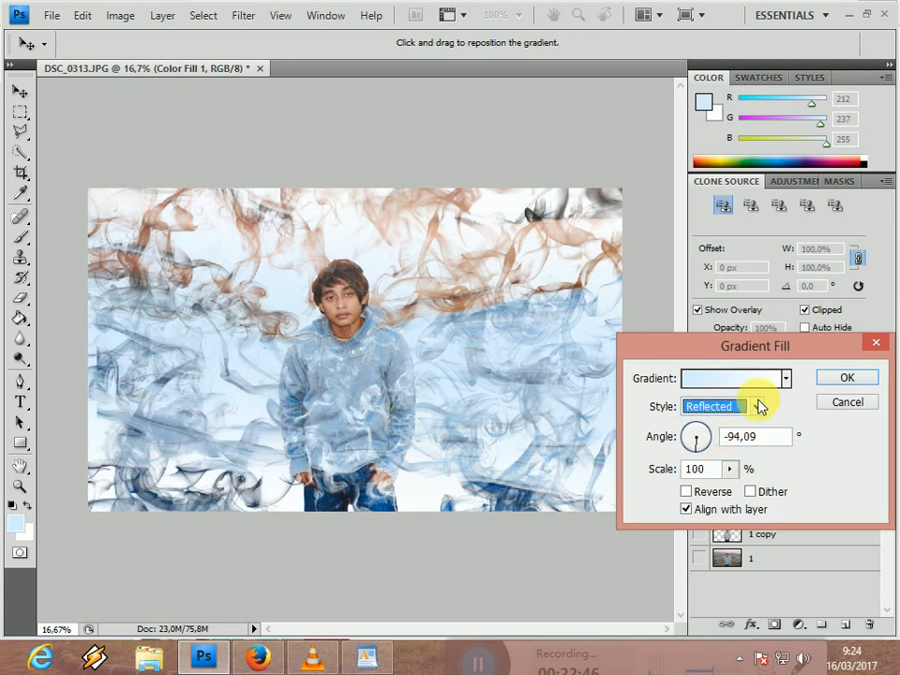
left_click(760, 406)
left_click(717, 482)
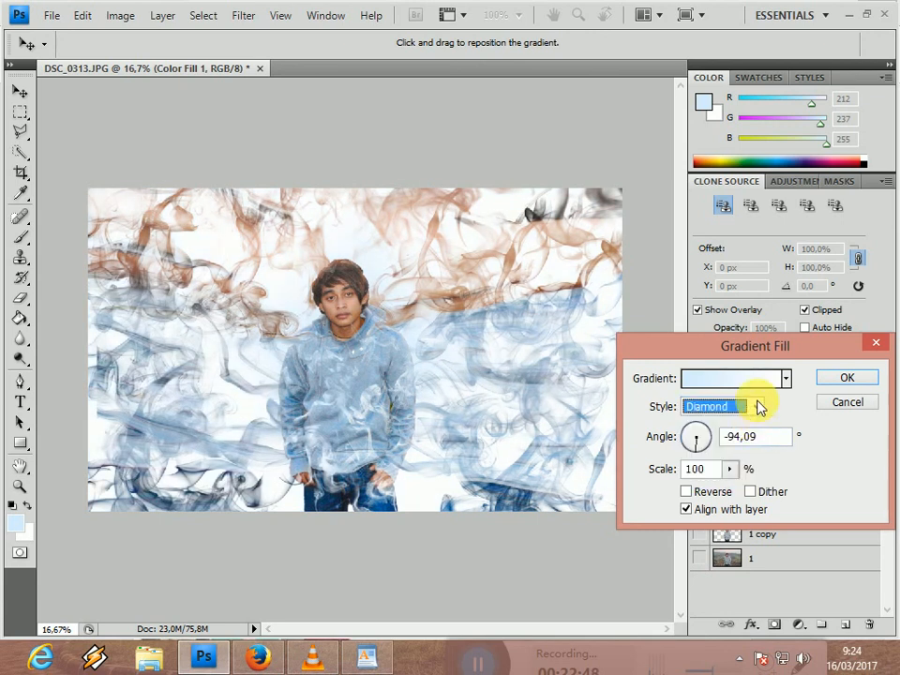
- Return the gradient fill to the Radial style, set its angle to 69,78° and apply it
left_click(760, 406)
left_click(722, 437)
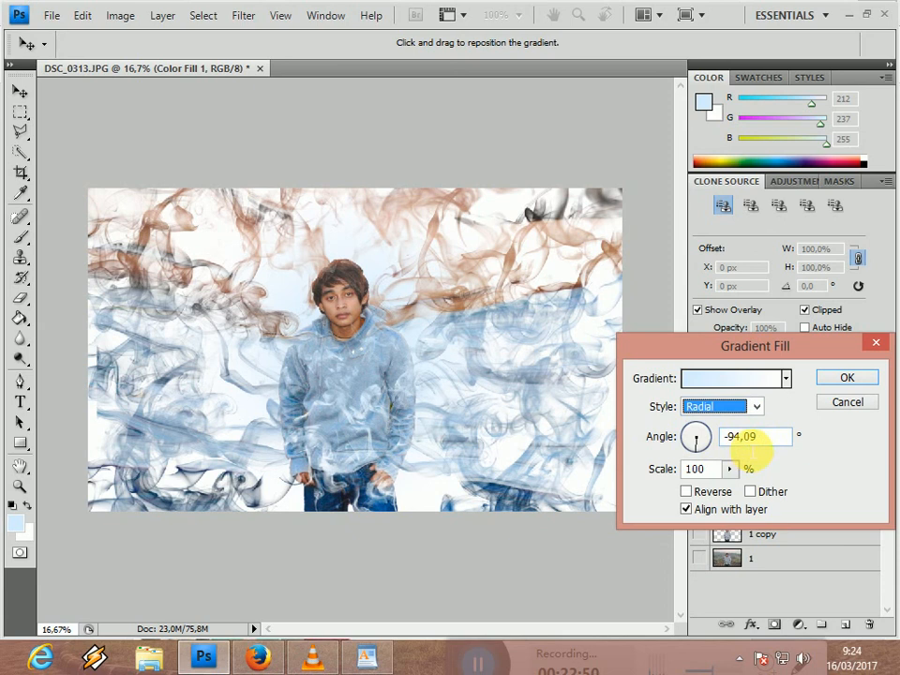
left_click_drag(695, 443, 696, 431)
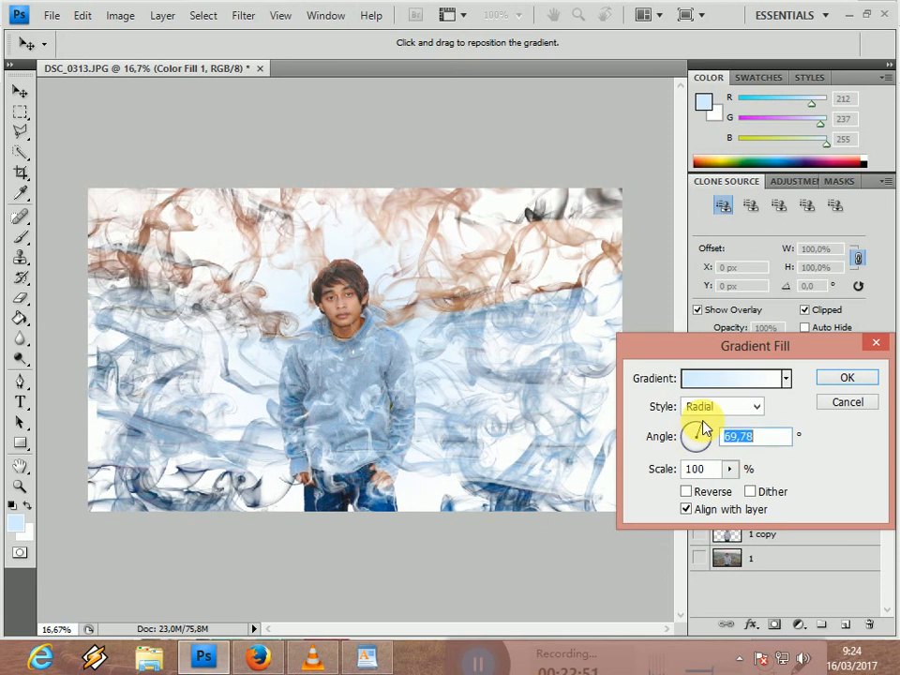
left_click(827, 378)
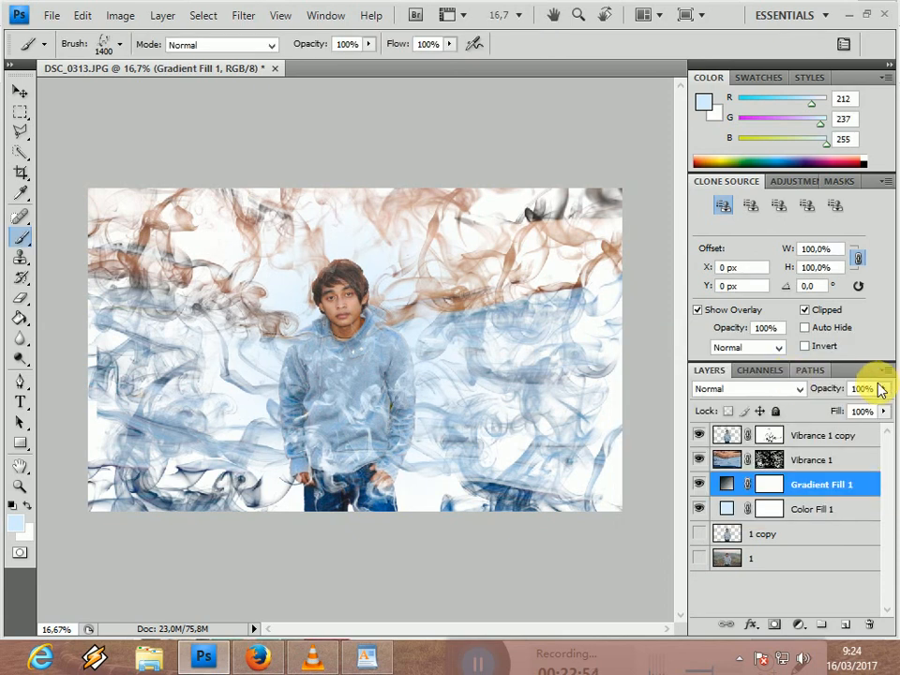
- Lower the Gradient Fill 1 layer's opacity to 62%, compare the image with the layer hidden and shown, and reduce the opacity to 42%
left_click(885, 388)
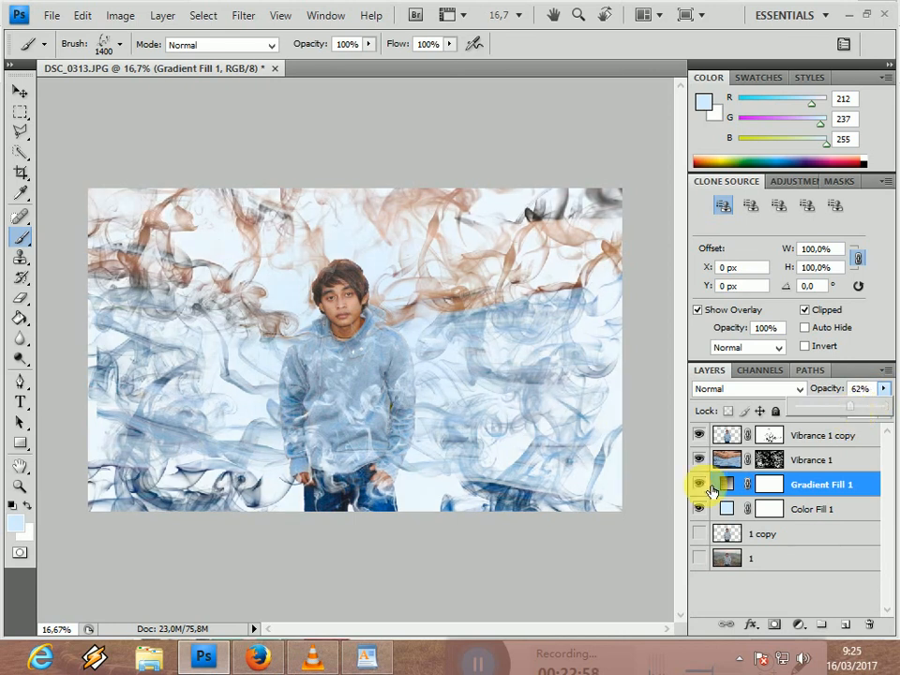
left_click(701, 485)
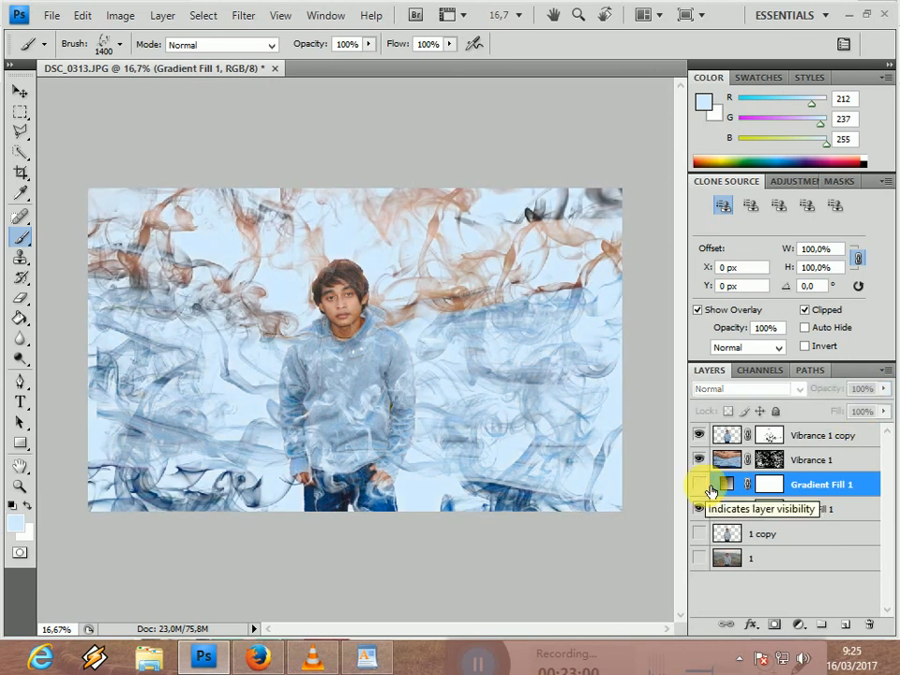
left_click(702, 485)
left_click(702, 485)
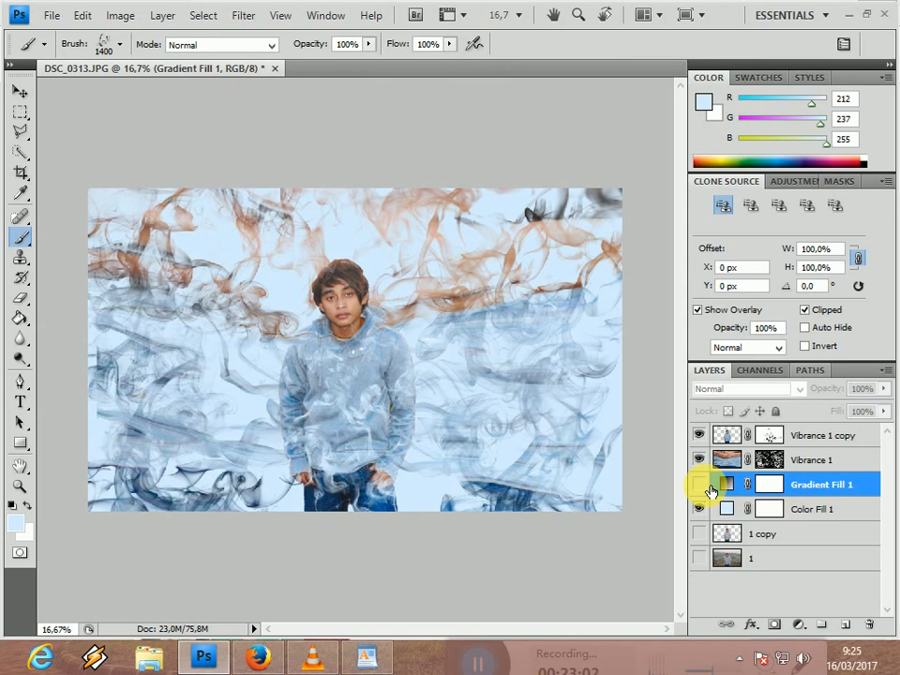
left_click(709, 488)
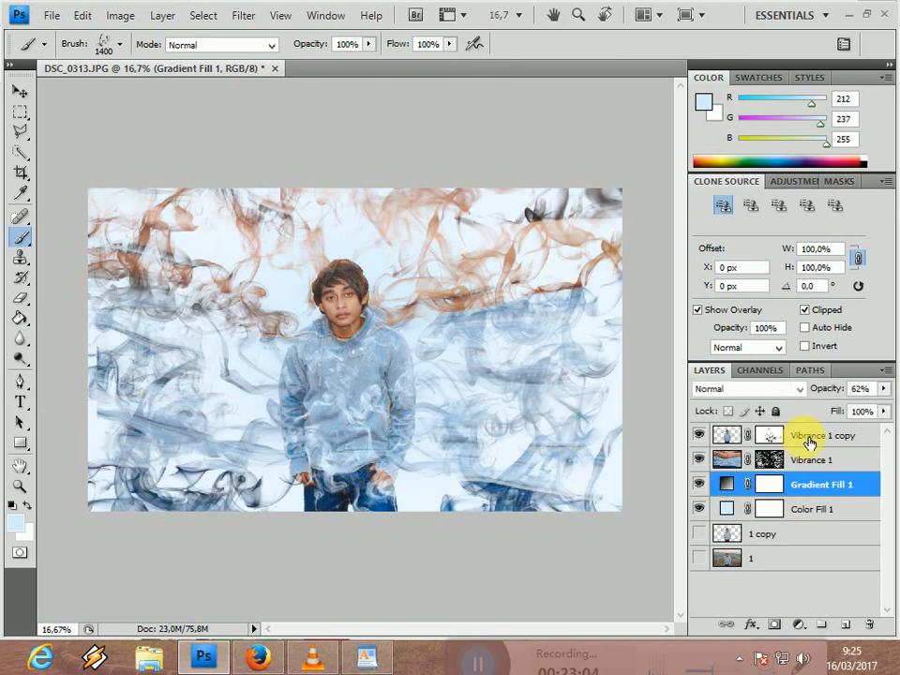
left_click(883, 389)
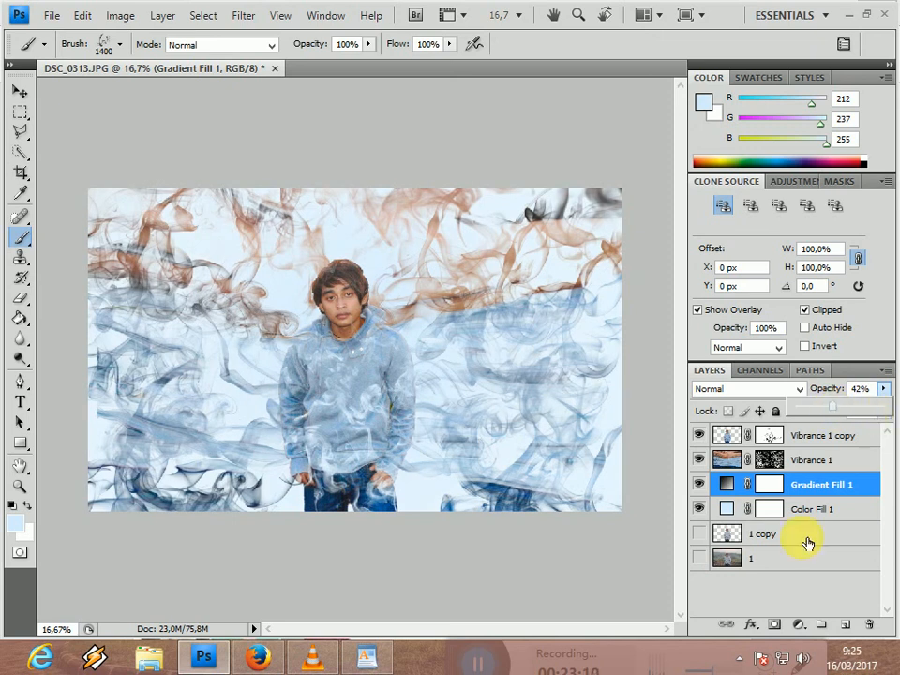
- Add a new layer above Gradient Fill 1 and give the Gradient tool the Foreground to Transparent preset
left_click(845, 627)
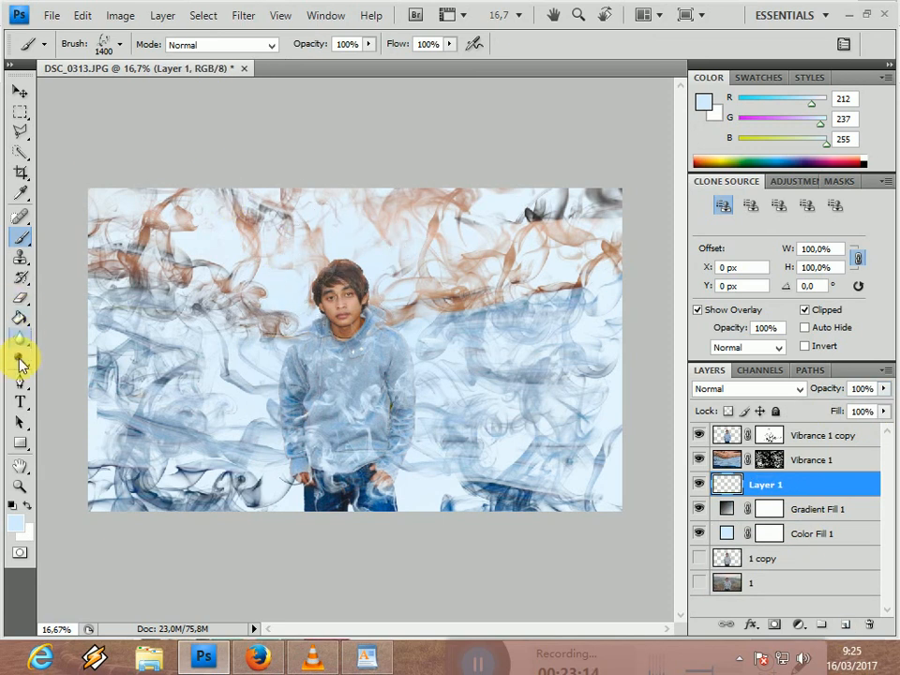
mouse_move(20, 319)
left_mouse_down()
mouse_move(42, 325)
mouse_move(64, 315)
left_mouse_up()
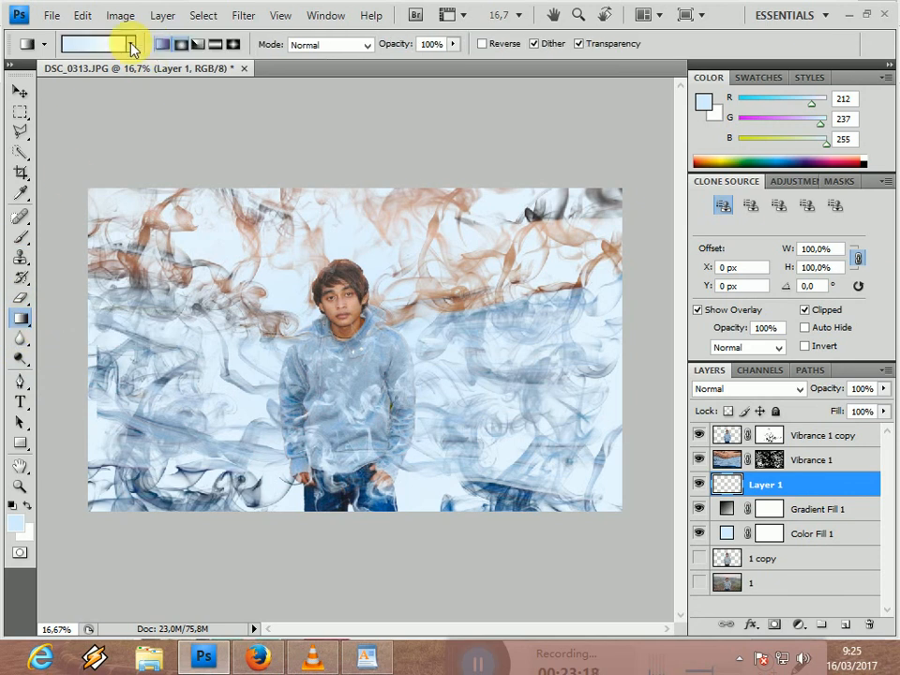
left_click(130, 44)
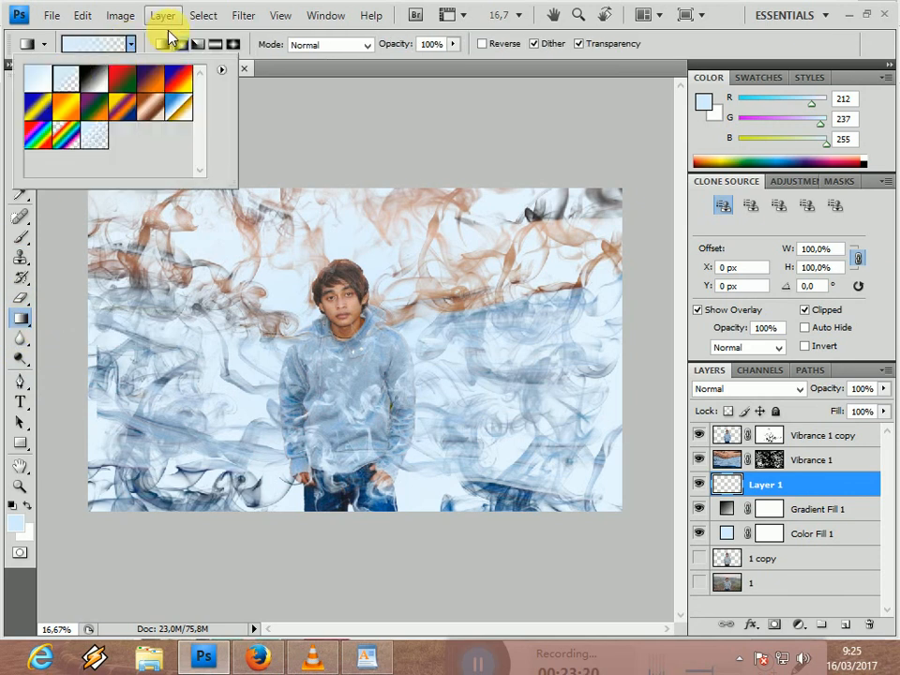
left_click(288, 125)
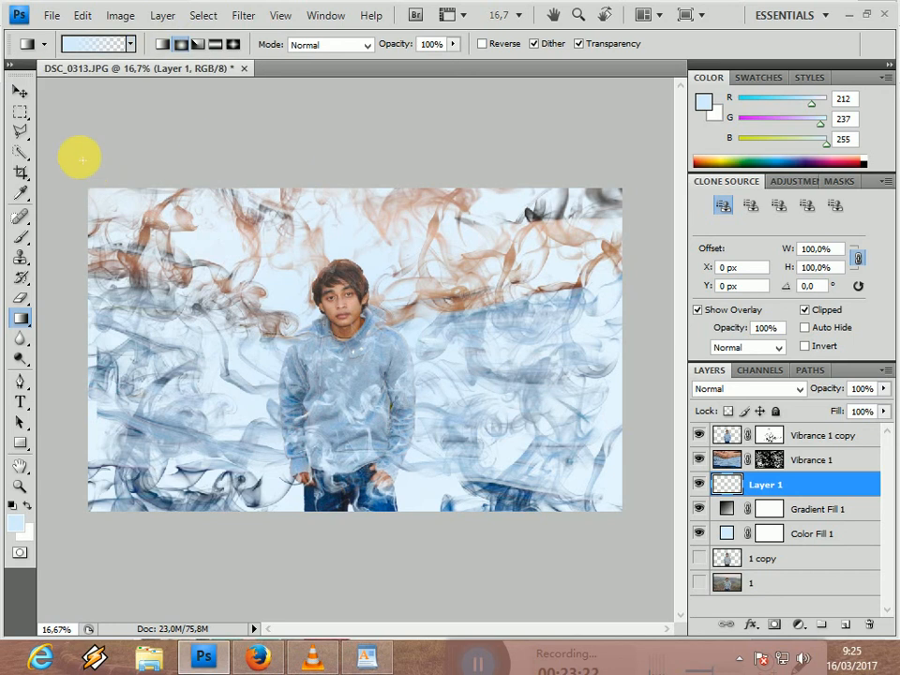
- Set the foreground colour to RGB 148, 237, 255 and draw radial gradients inward from the canvas's upper corners and lower-right corner on Layer 1
left_click(781, 99)
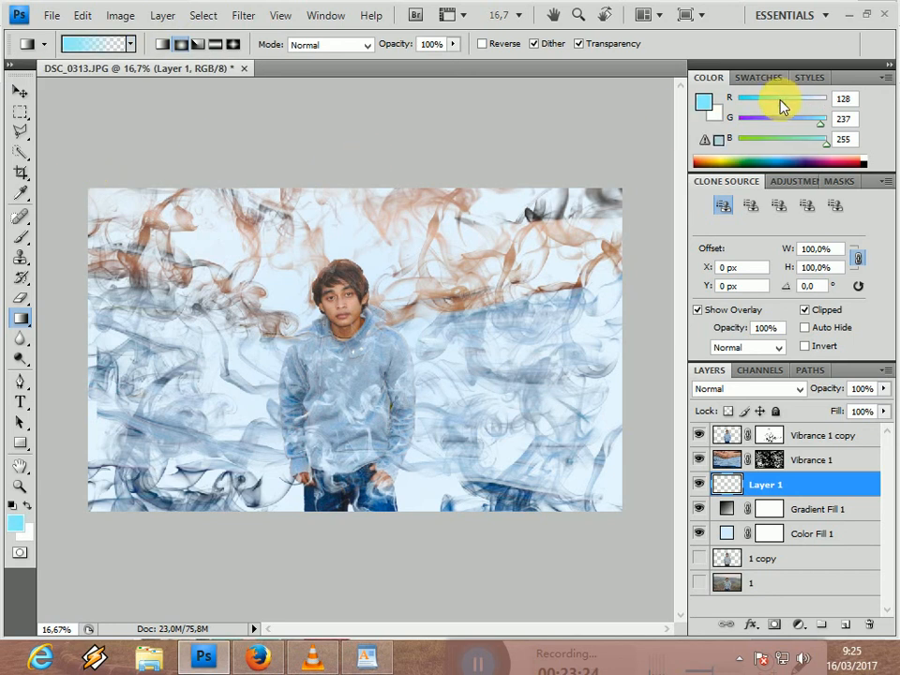
left_click_drag(127, 188, 214, 255)
left_click_drag(611, 190, 551, 239)
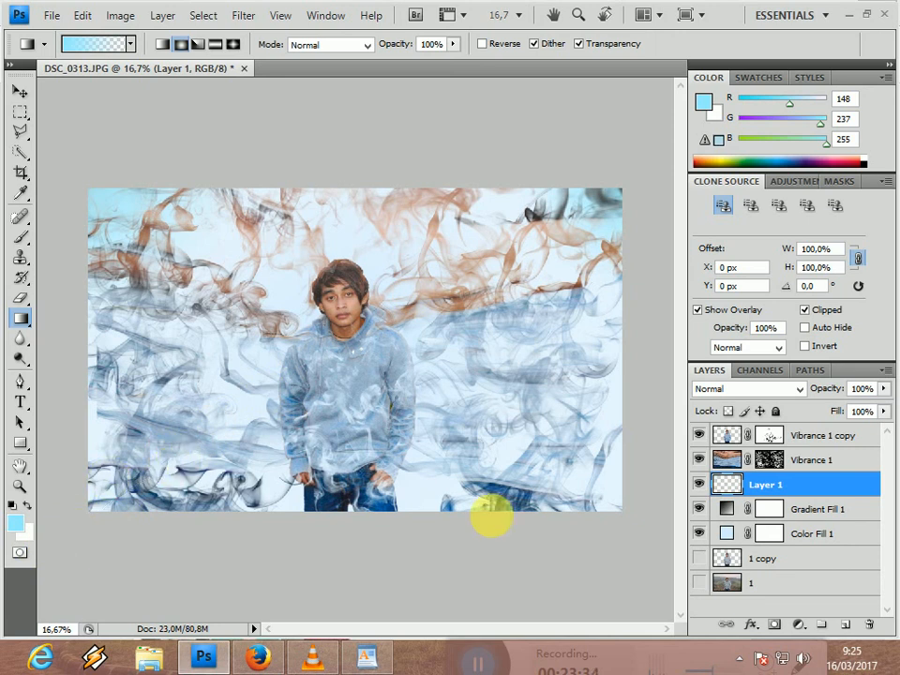
left_click_drag(599, 509, 487, 448)
- Try a radial gradient from the canvas's top centre, undo it, and draw one inward from the top edge near the upper-right corner
left_click_drag(341, 188, 339, 332)
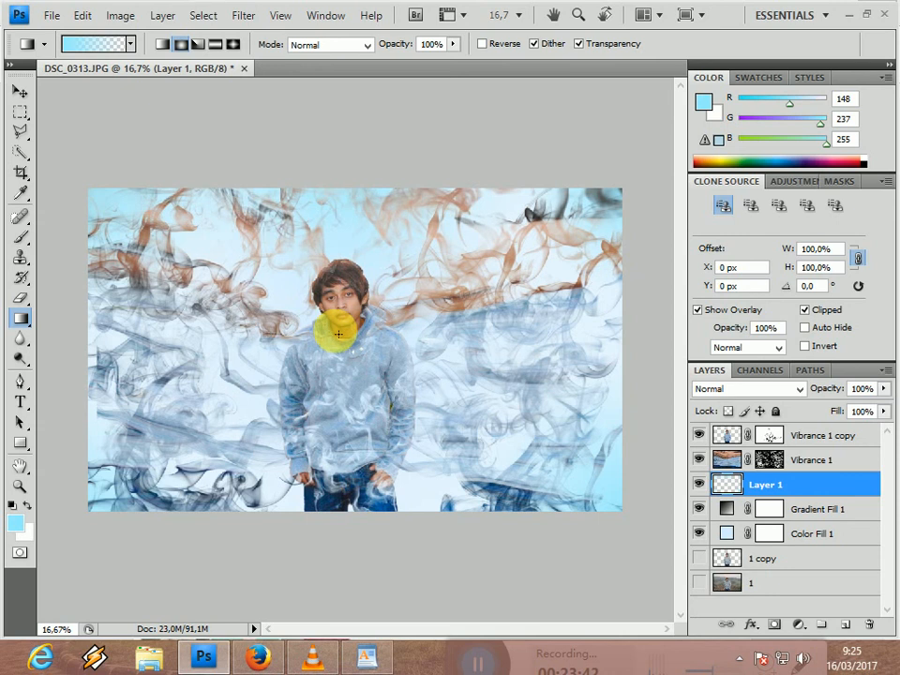
key("ctrl+z")
left_click_drag(566, 189, 492, 286)
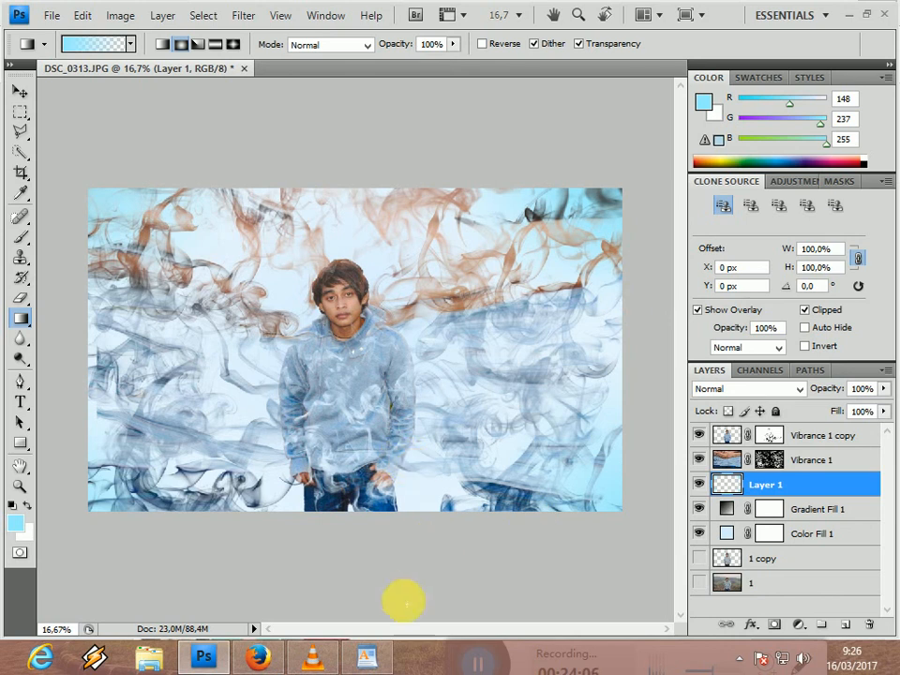
- Switch to the open WordPad document with the "Like Subscribe and shared" text
left_click(365, 656)
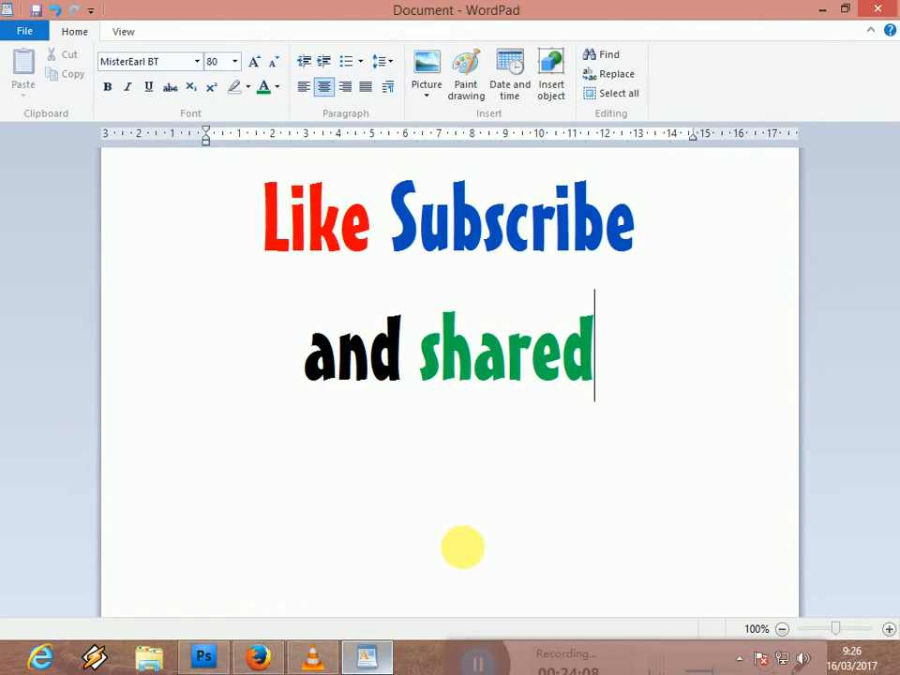